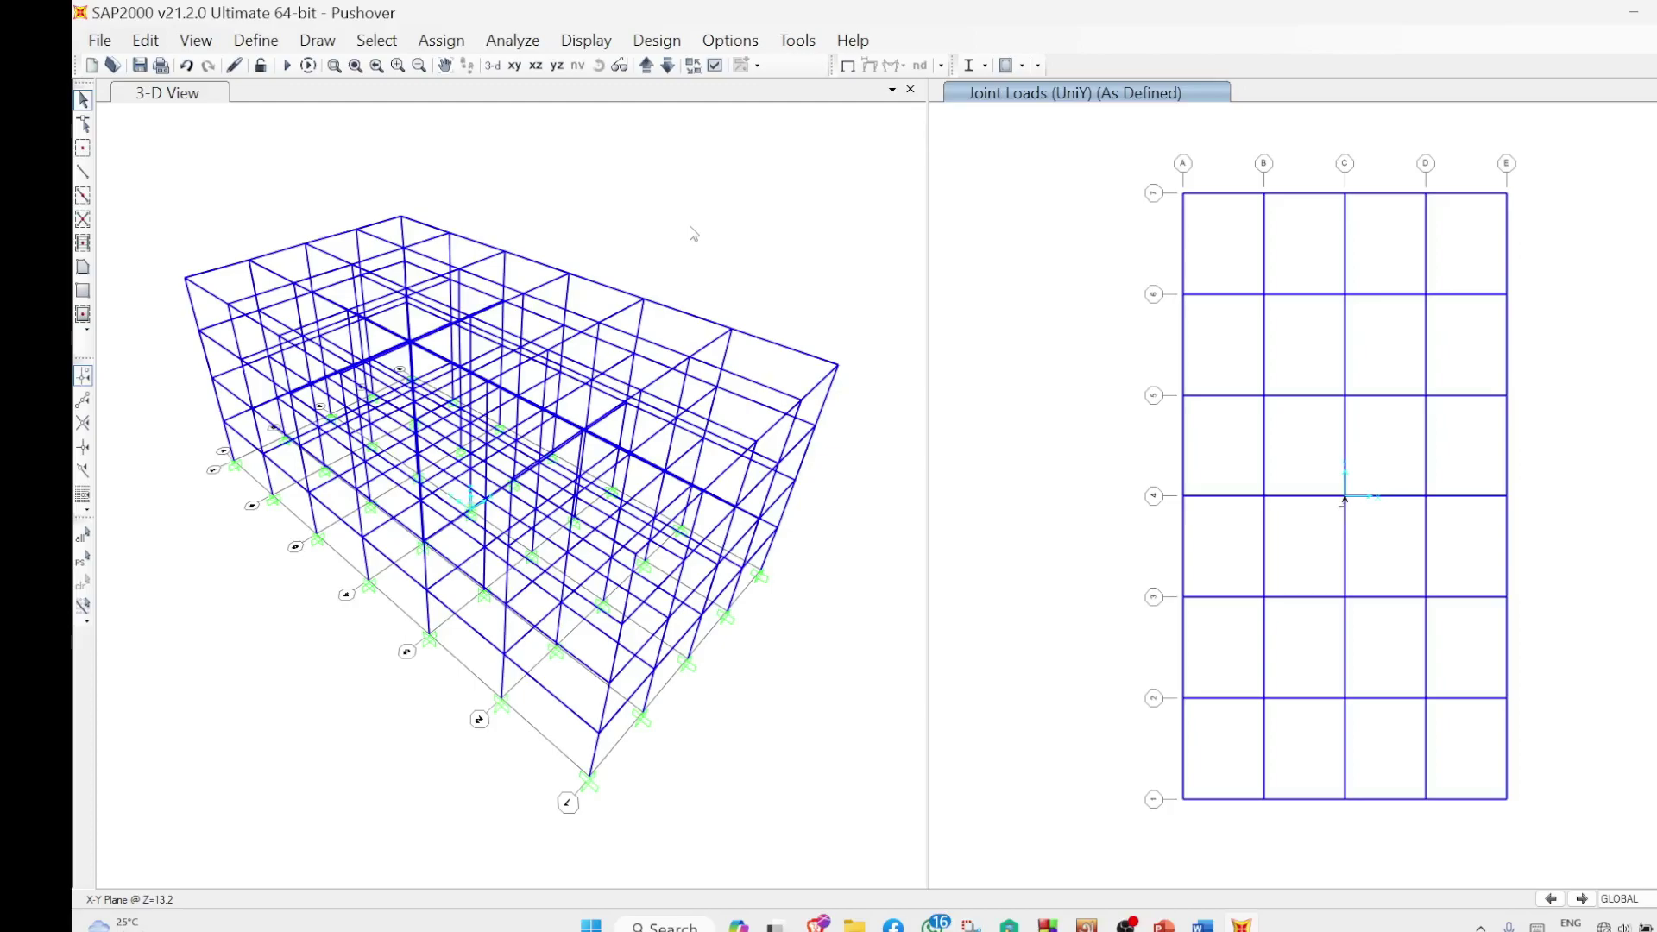
Set the UniX, Eqx and Eqy load cases to Do Not Run and run the analysis for the remaining active cases
left_click(288, 65)
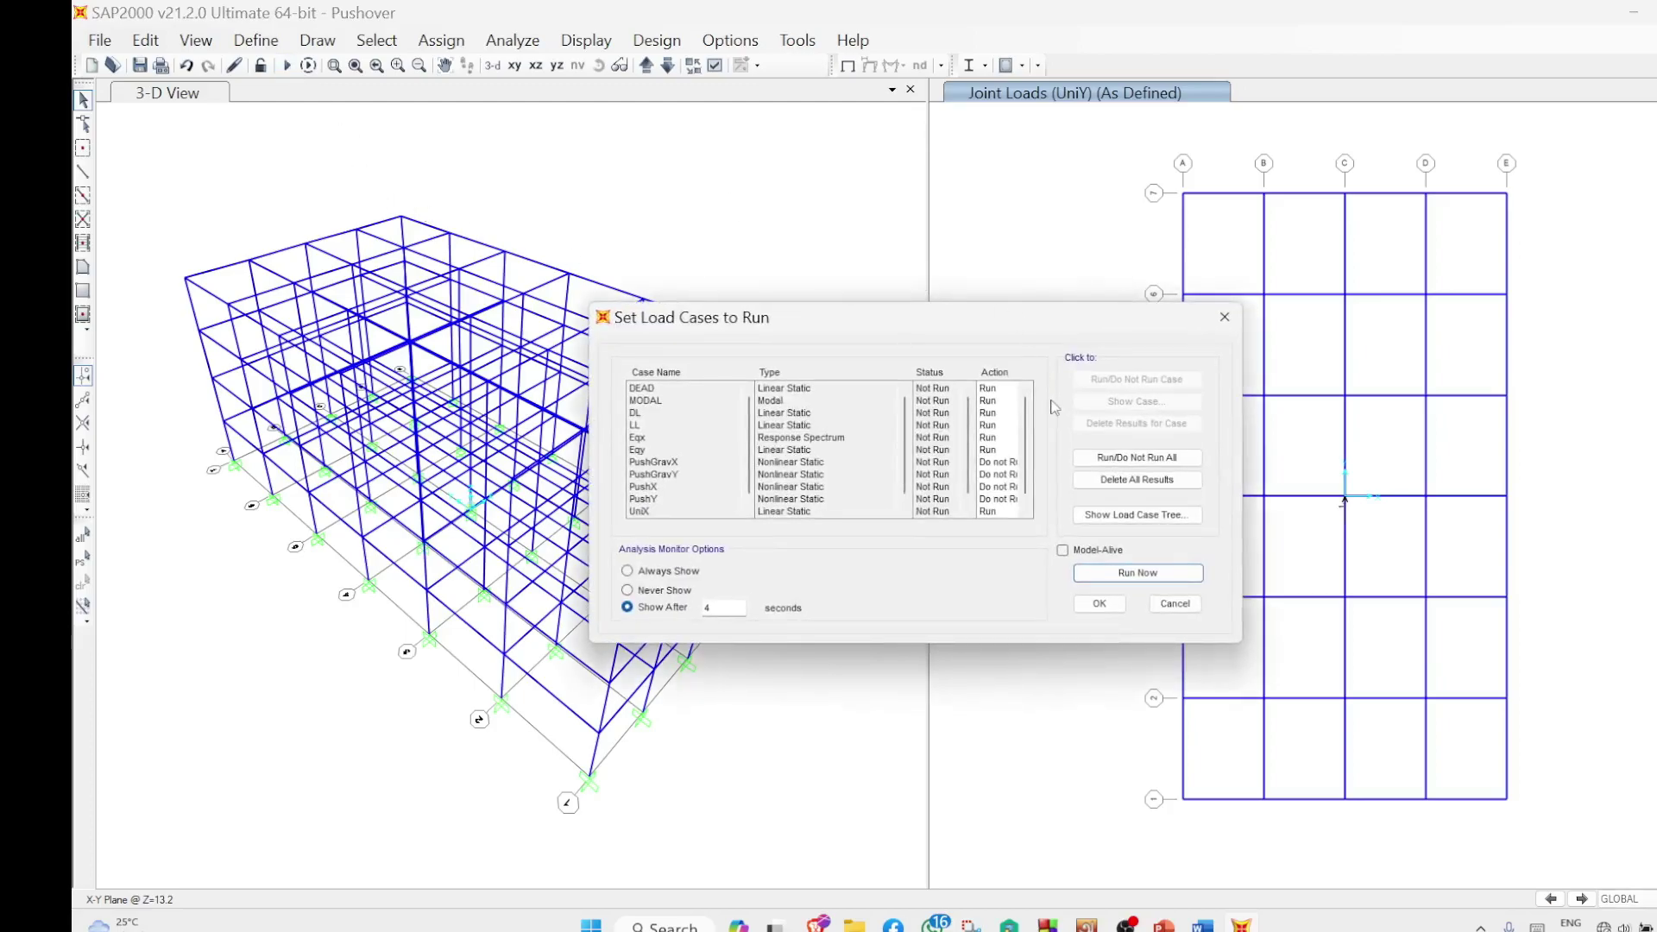
left_click(992, 511)
left_click(1184, 382)
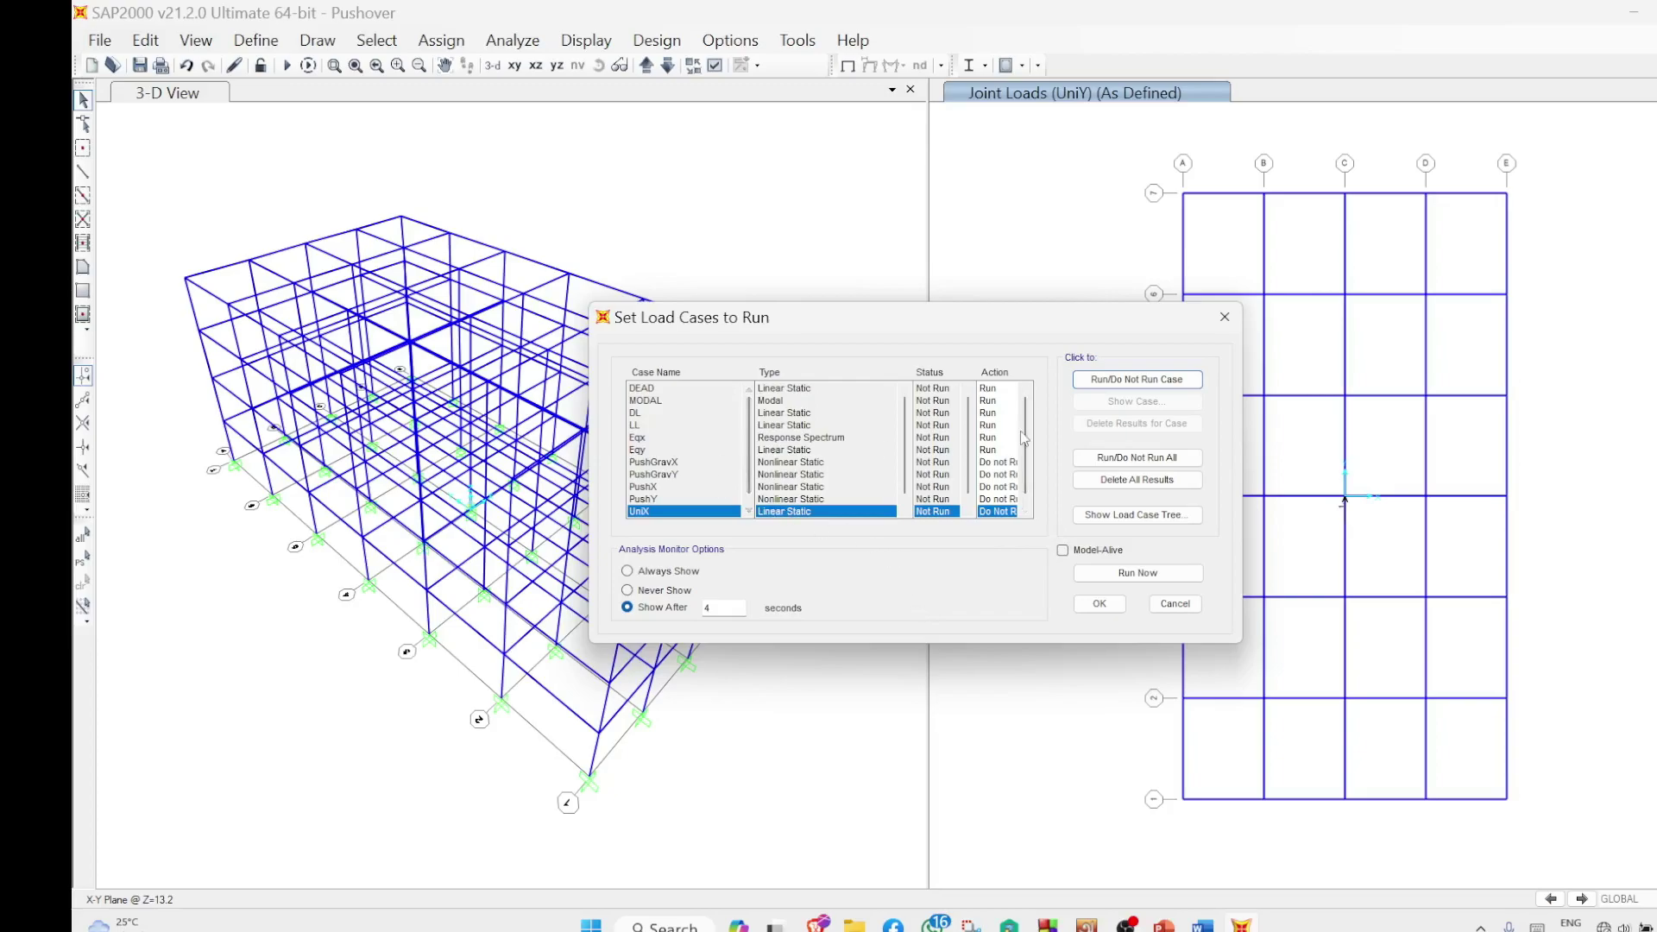
left_click(999, 440)
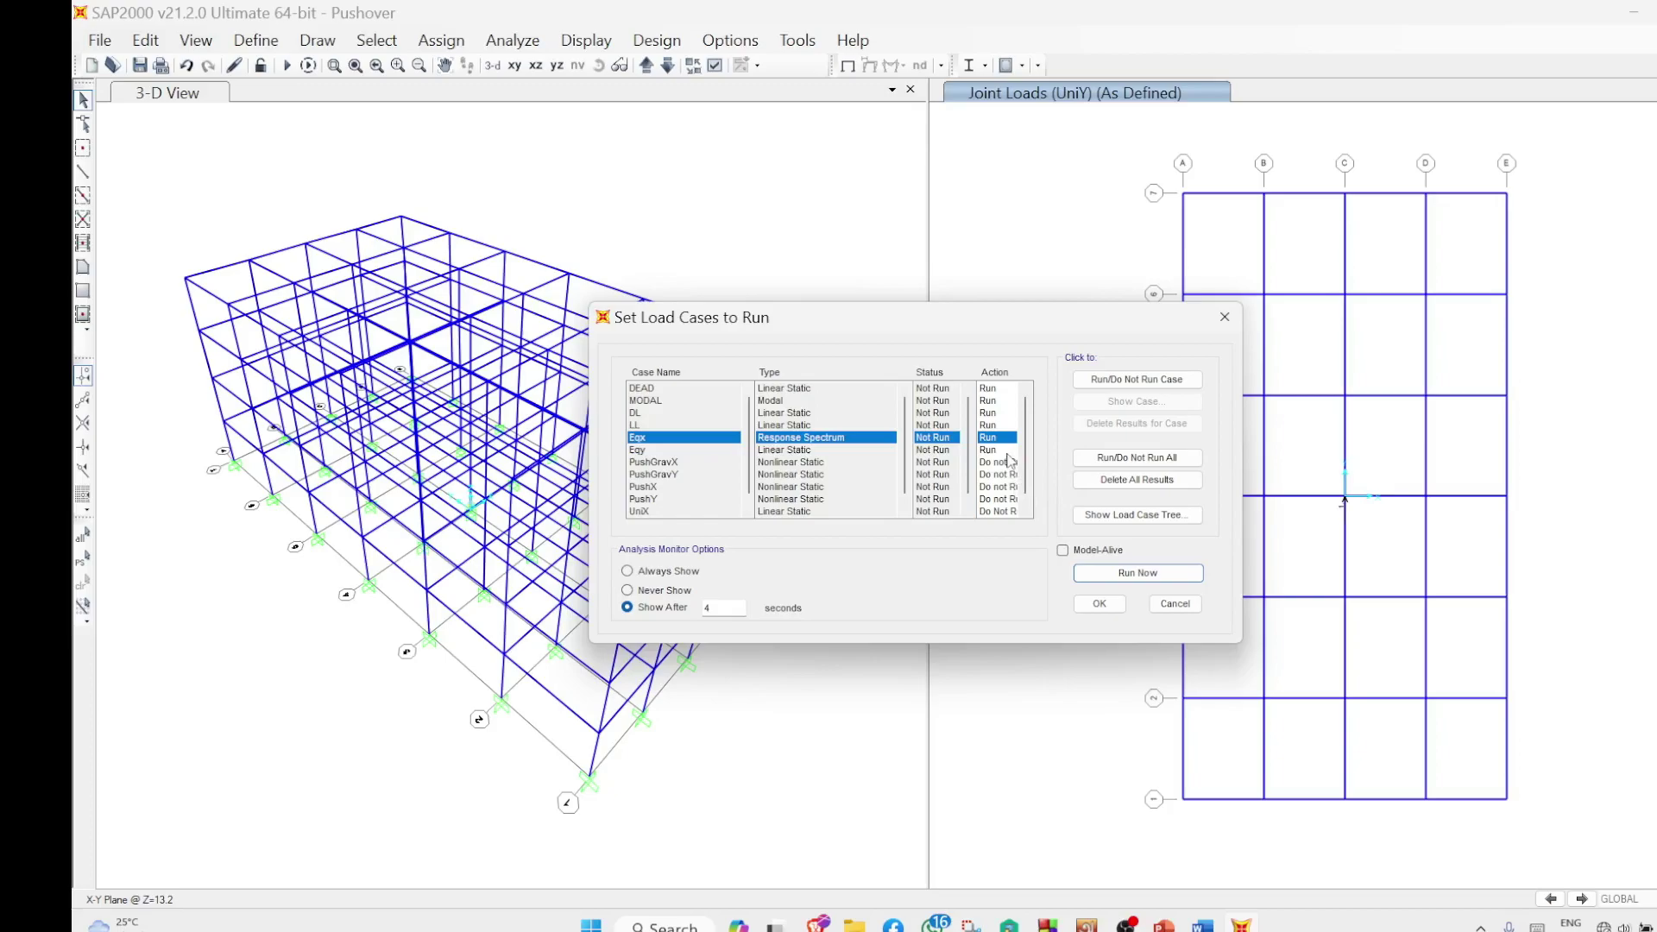
left_click(1001, 449, "shift")
left_click(1148, 382)
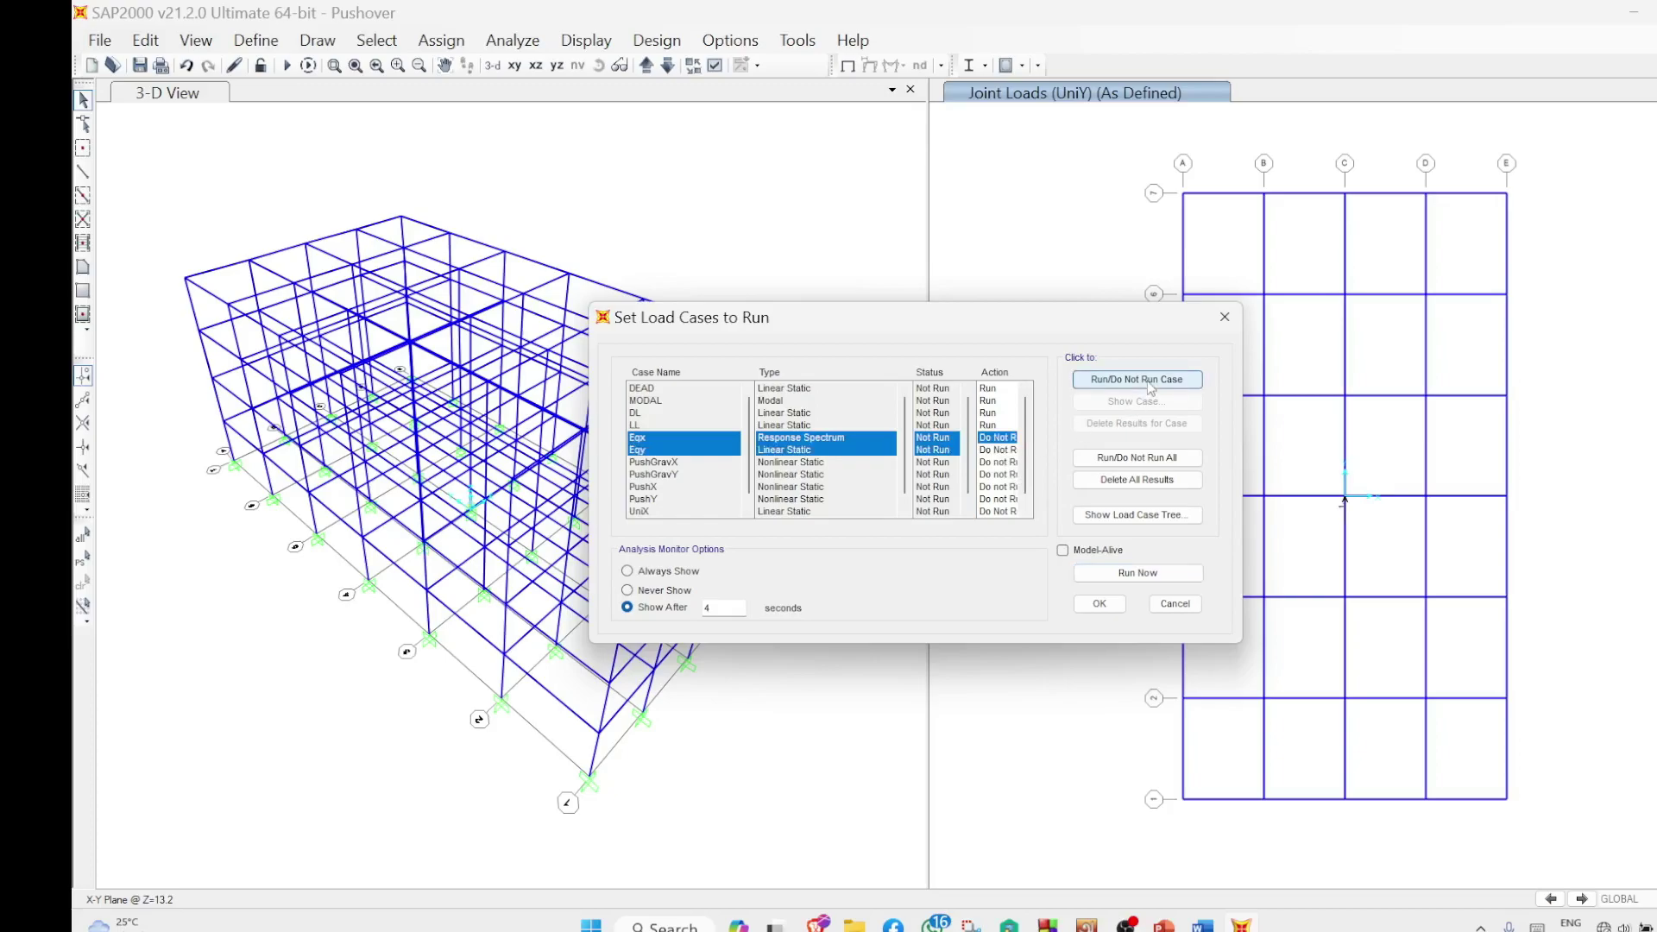
left_click(1164, 573)
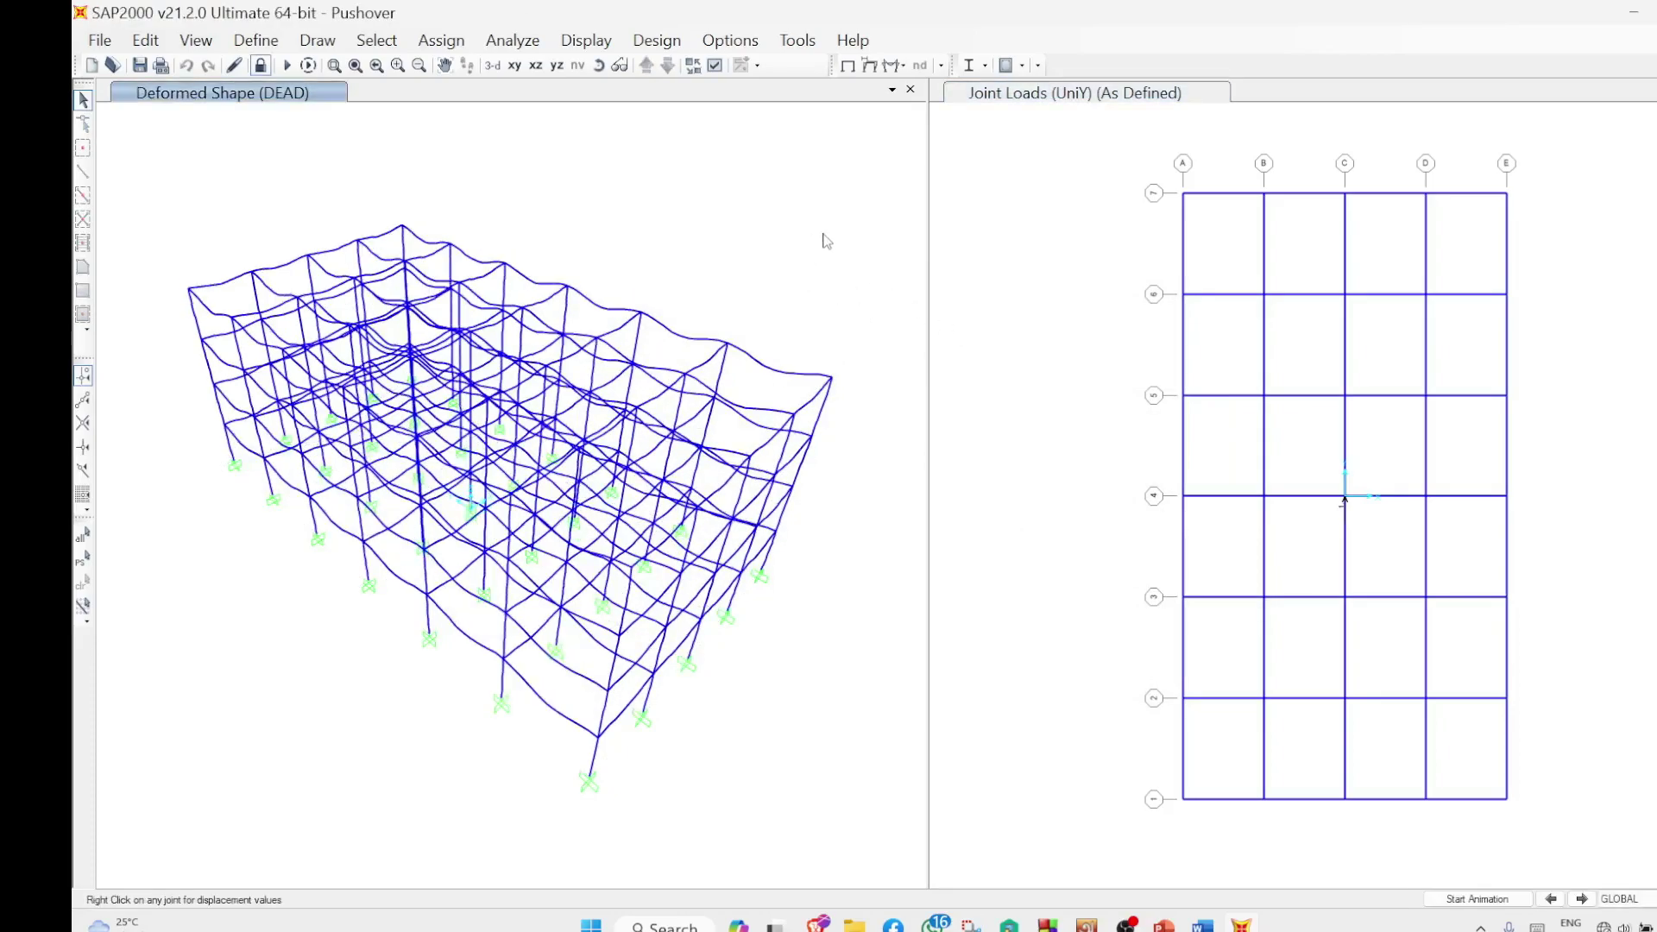
Display the MODAL case's mode 1 deformed shape in the 3-D view, and play and stop its animation
left_click(873, 71)
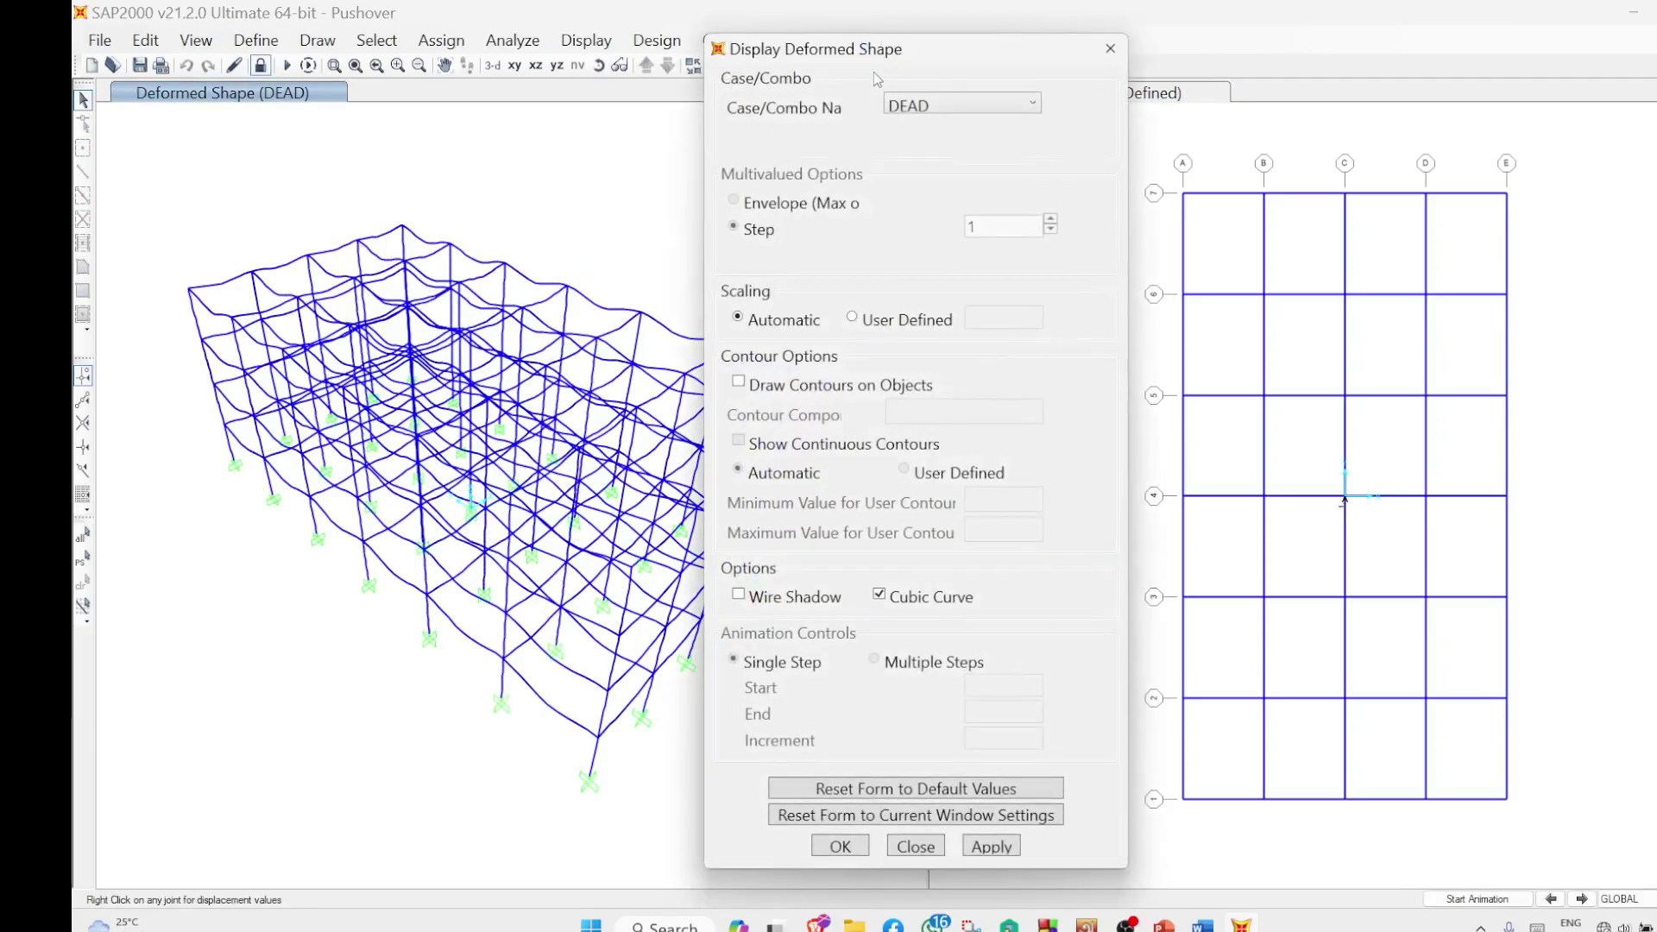
left_click(1024, 105)
left_click(933, 156)
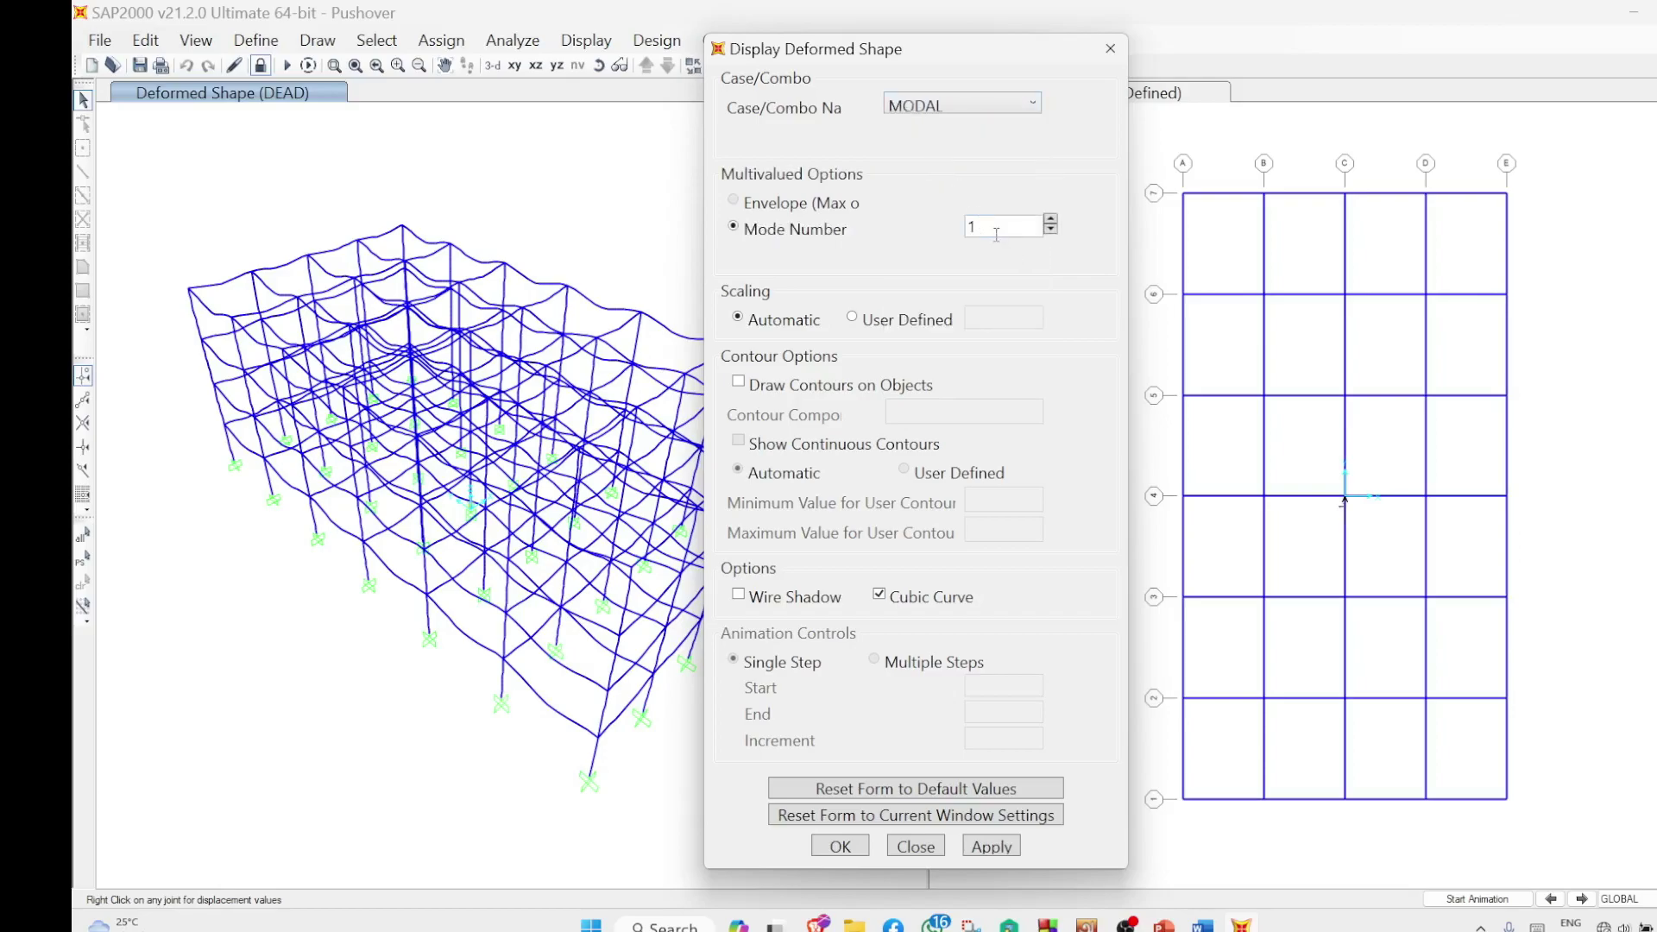
left_click(991, 846)
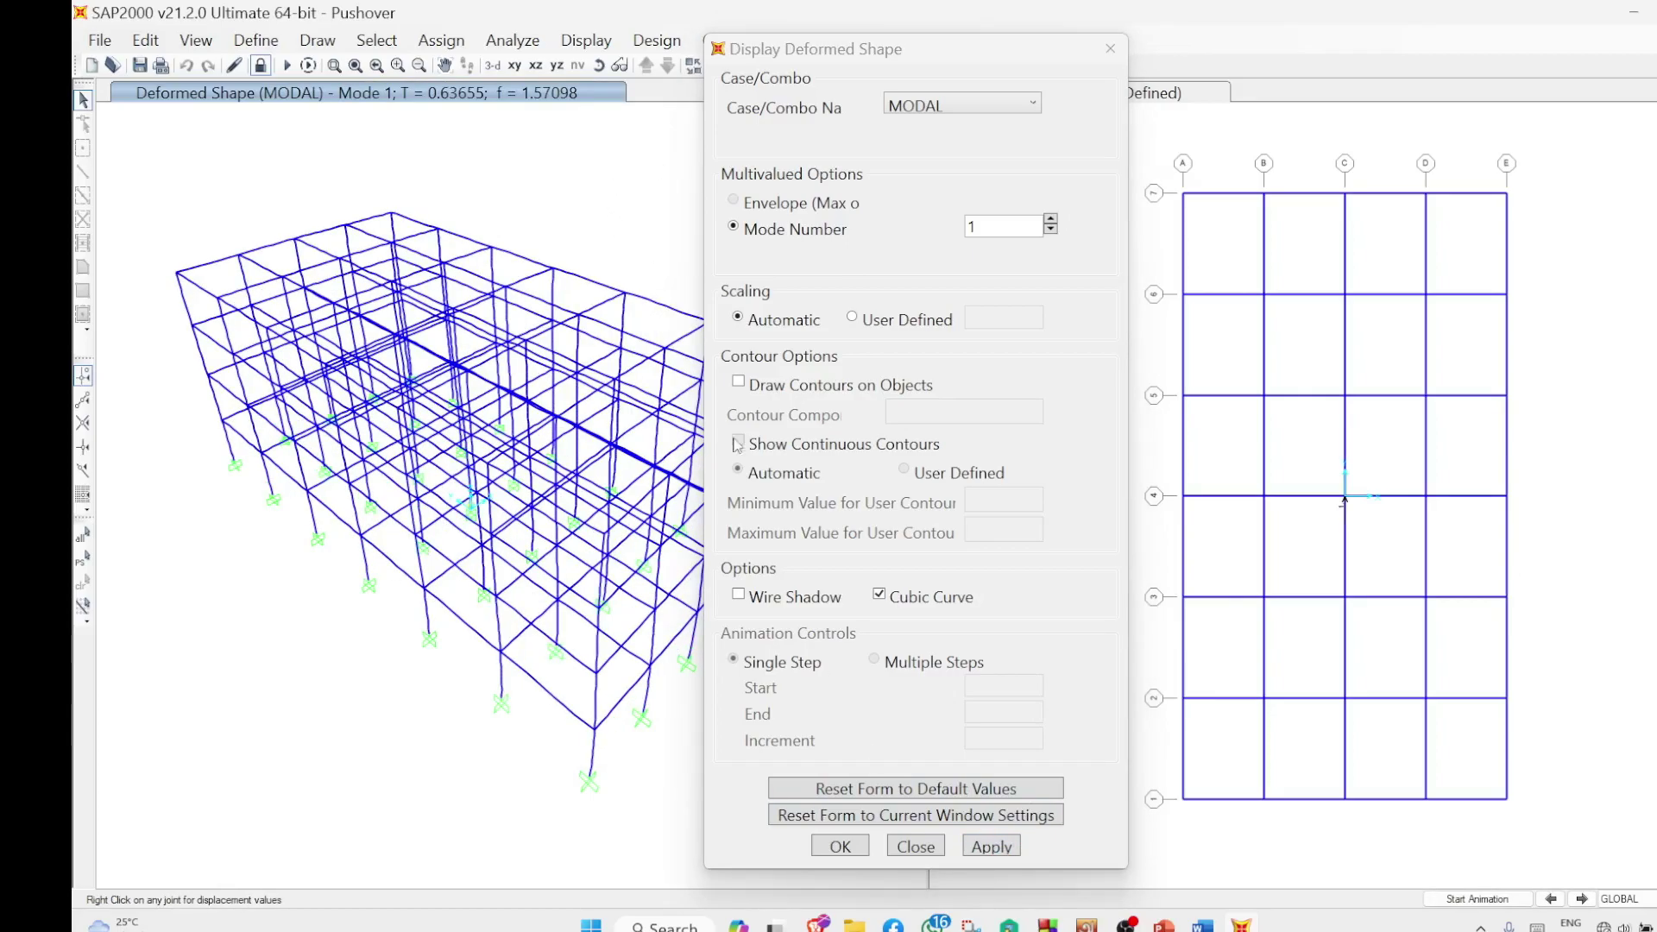
left_click(832, 846)
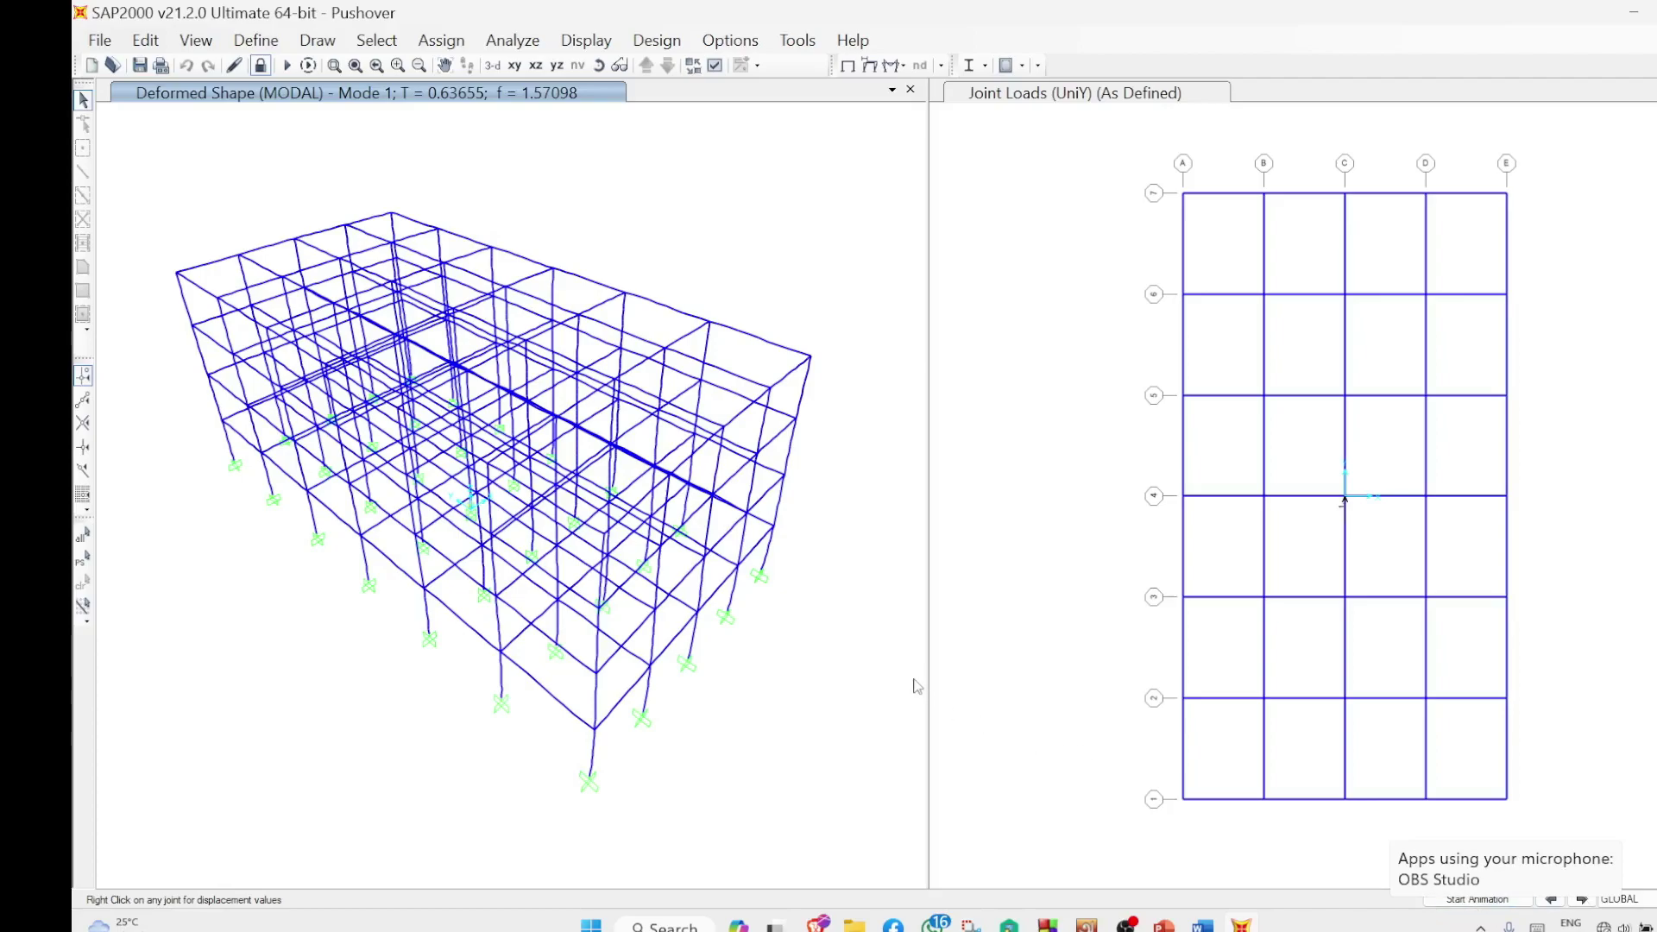
left_click(1459, 901)
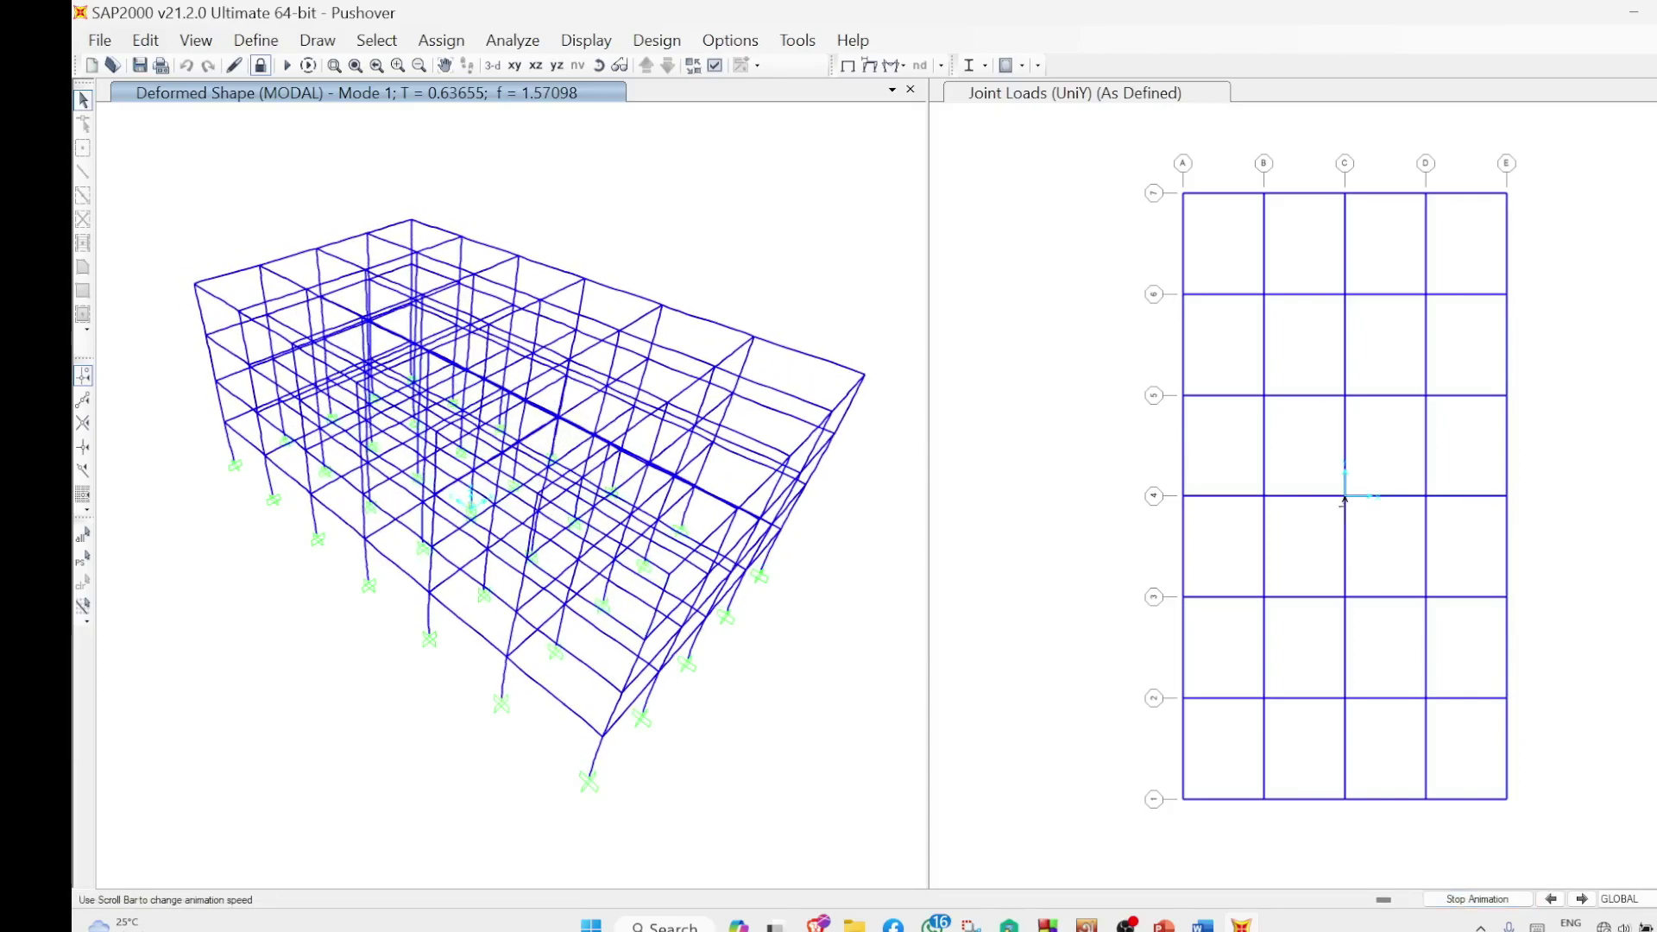
left_click(1478, 900)
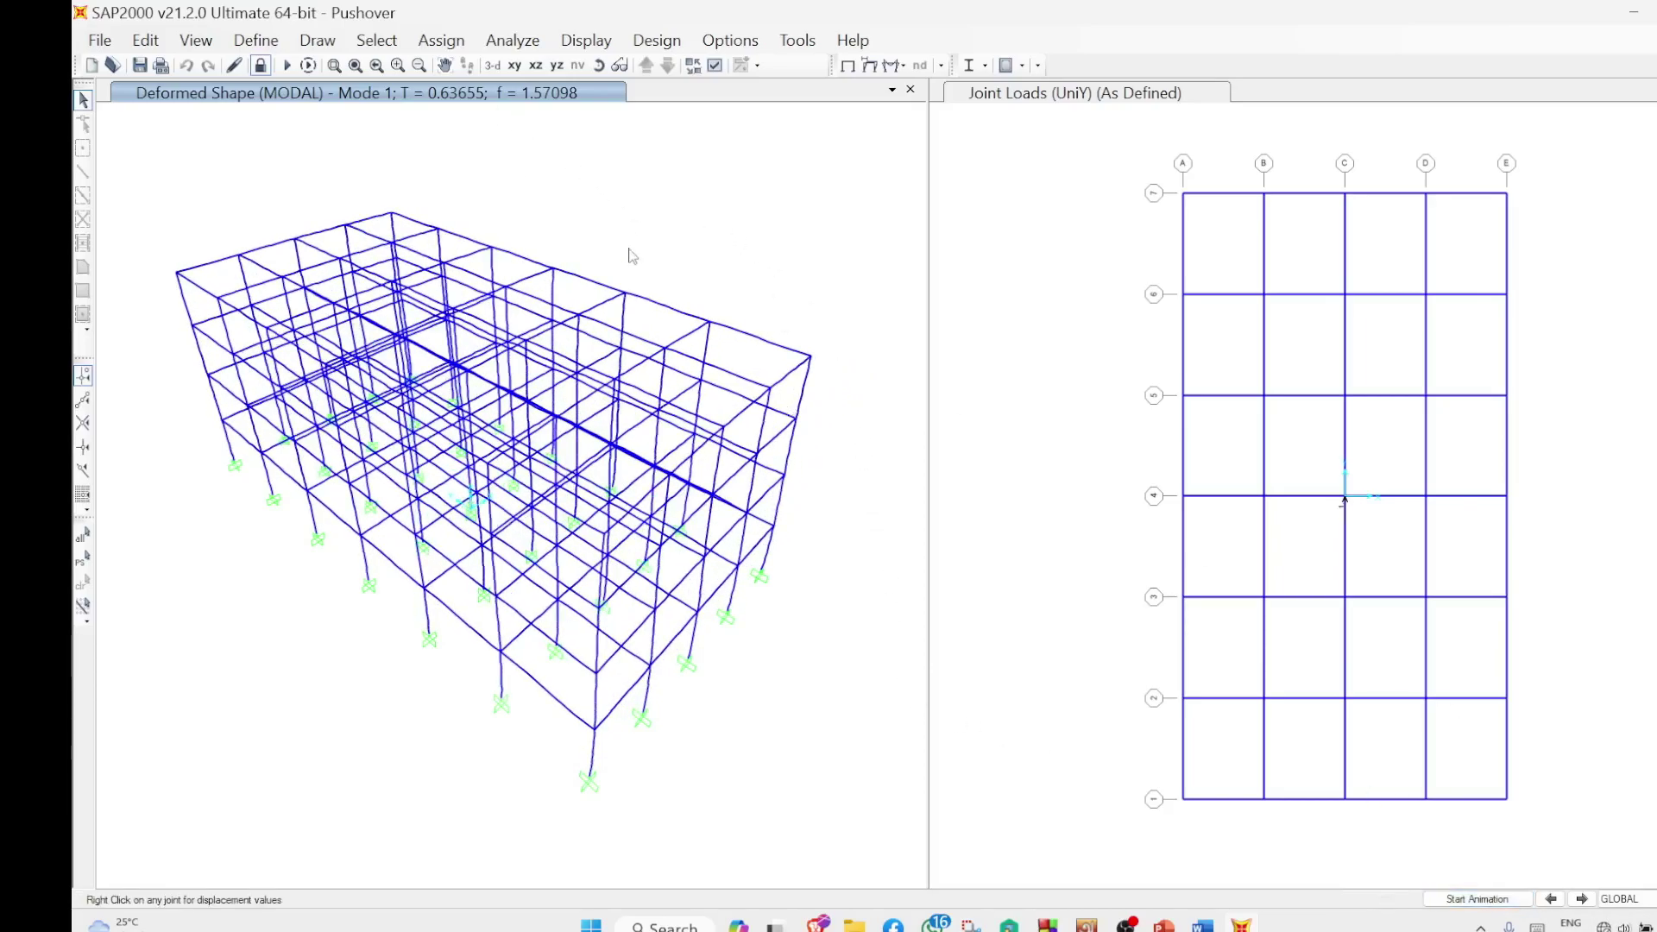
Advance the 3-D deformed shape to mode 2 and play and stop its animation
left_click(1582, 900)
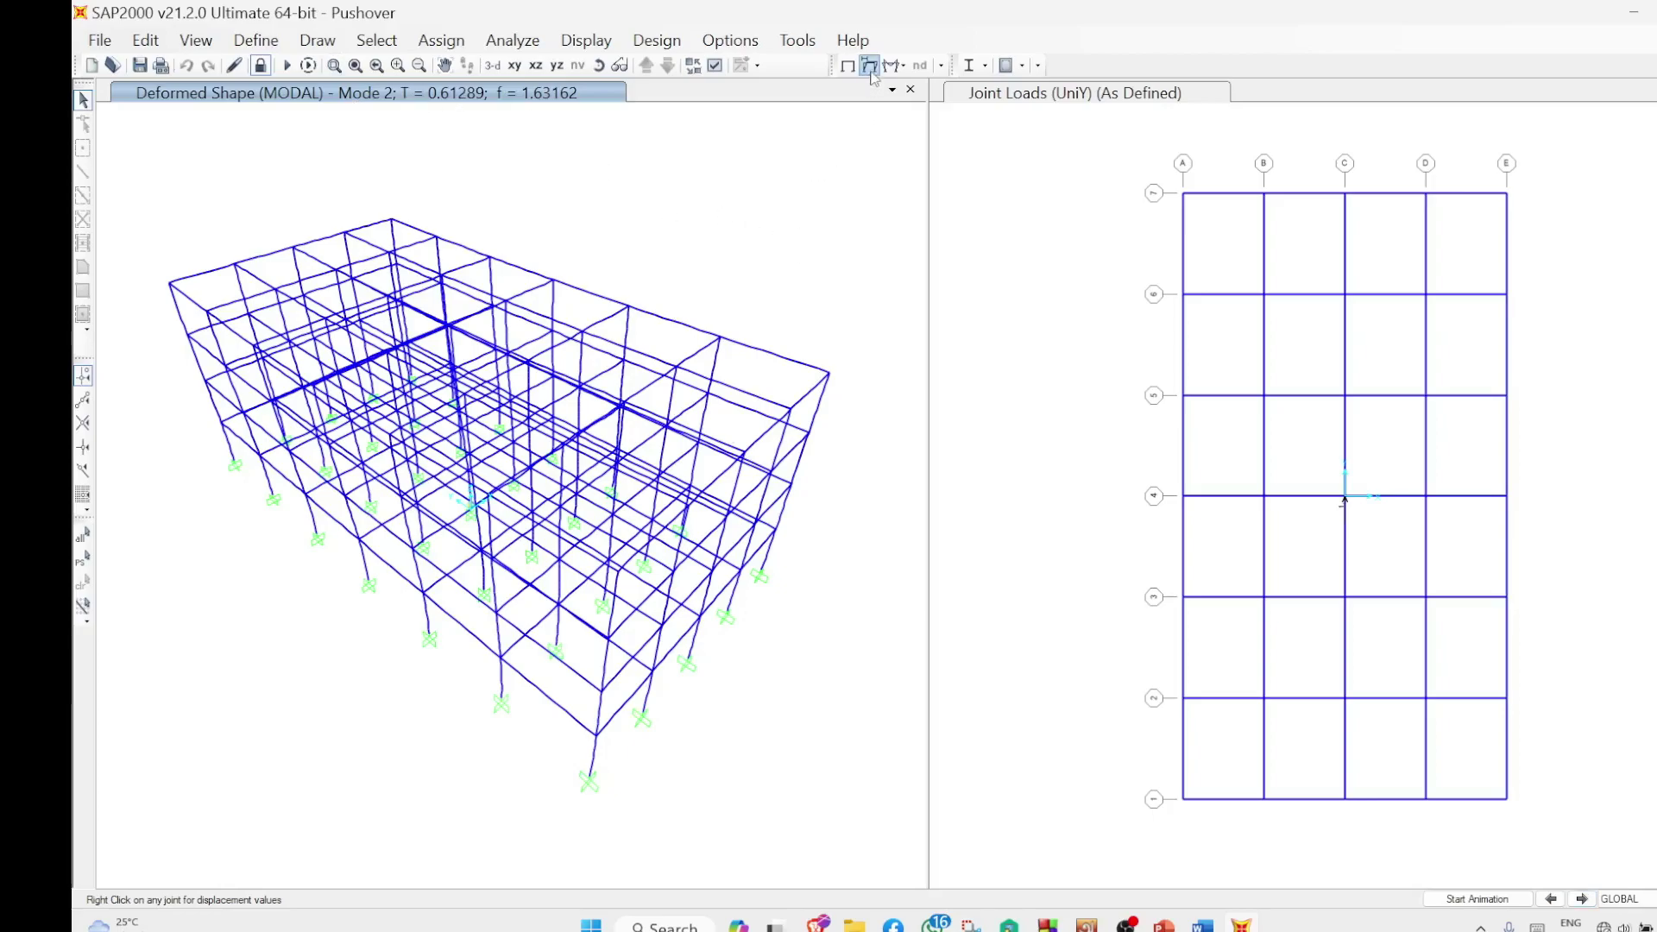
left_click(1487, 901)
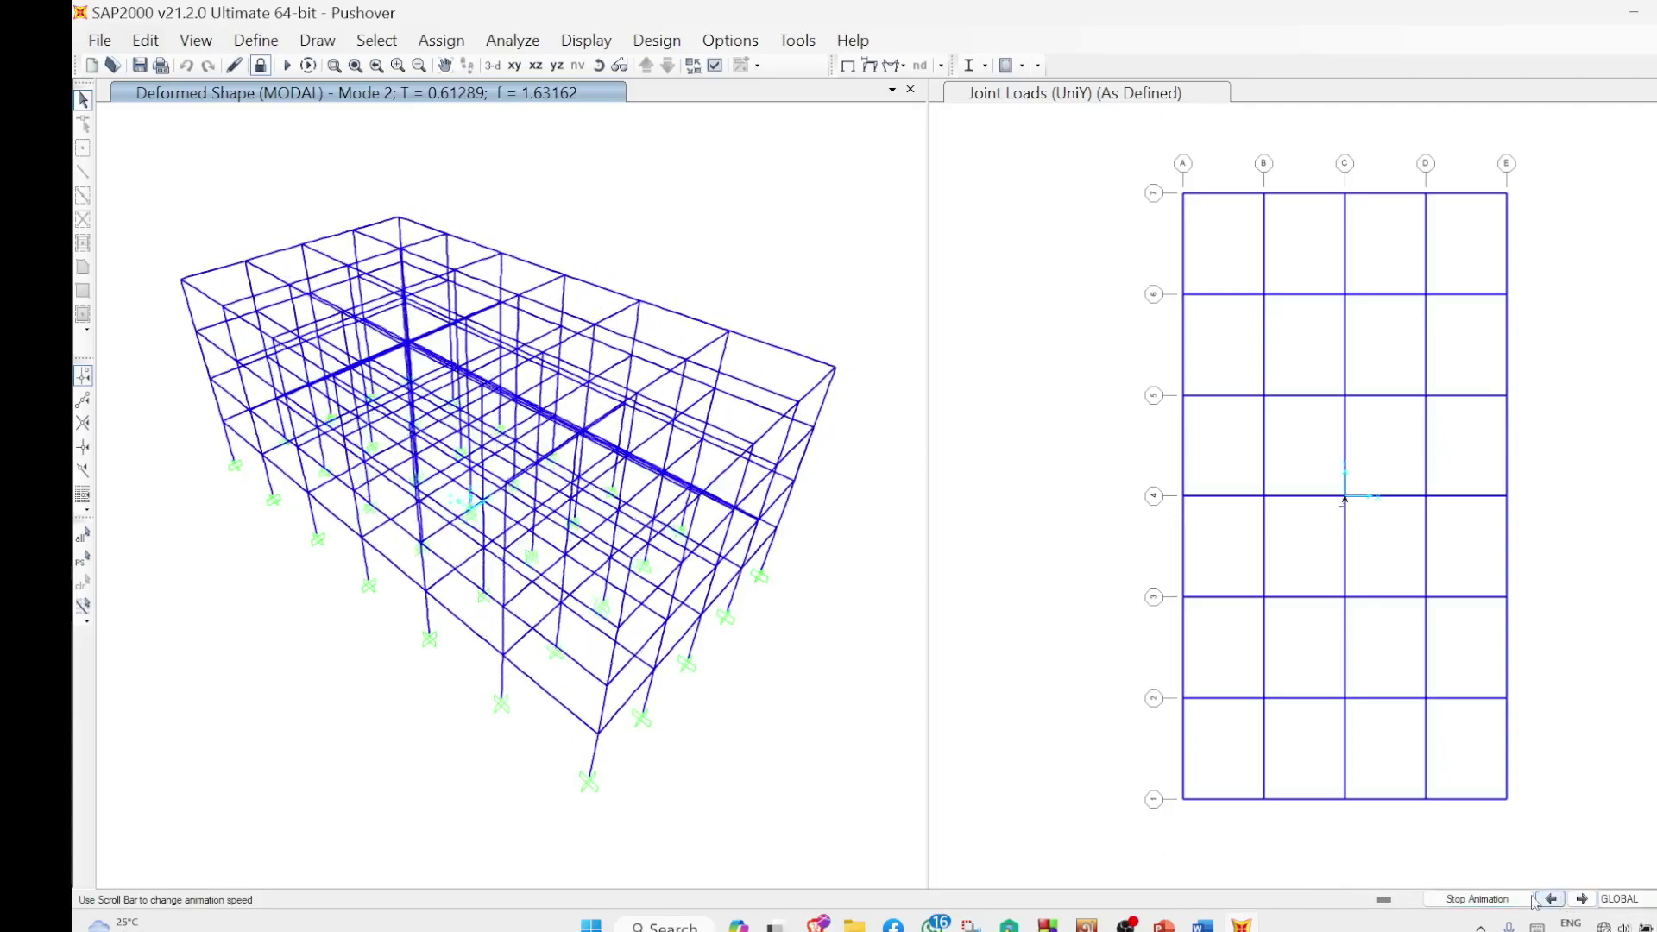
left_click(1478, 899)
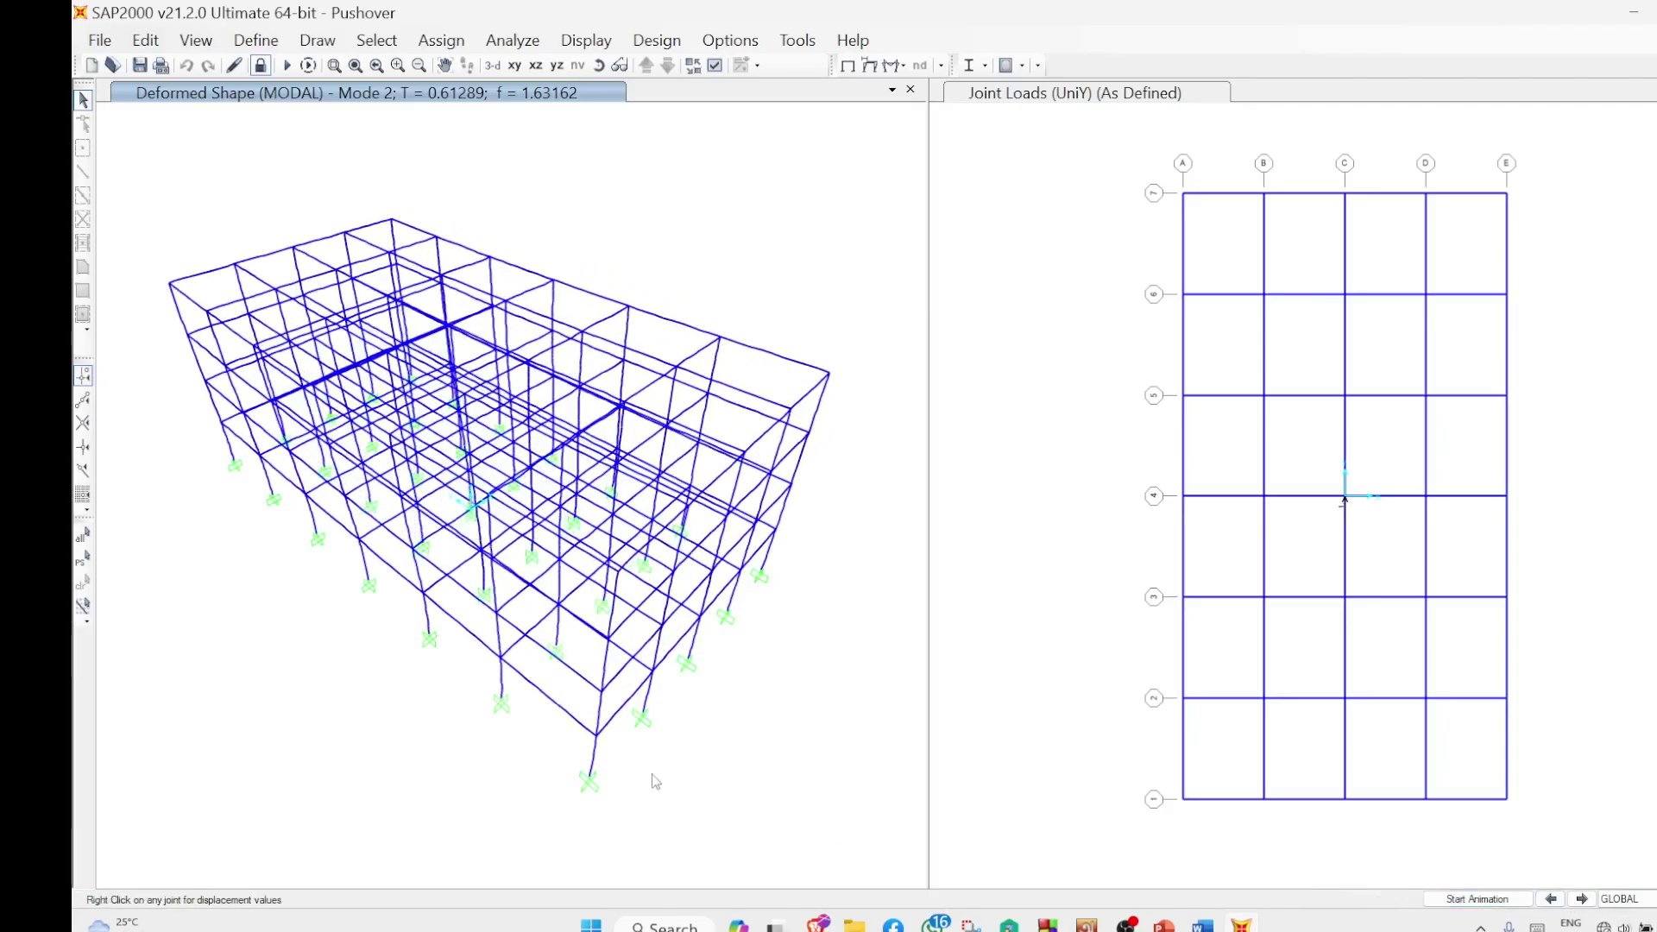
View the MODAL mode 2 deformed shape on the X-Y plane at Z=13.2 and restore that plan to the undeformed shape
key("F4")
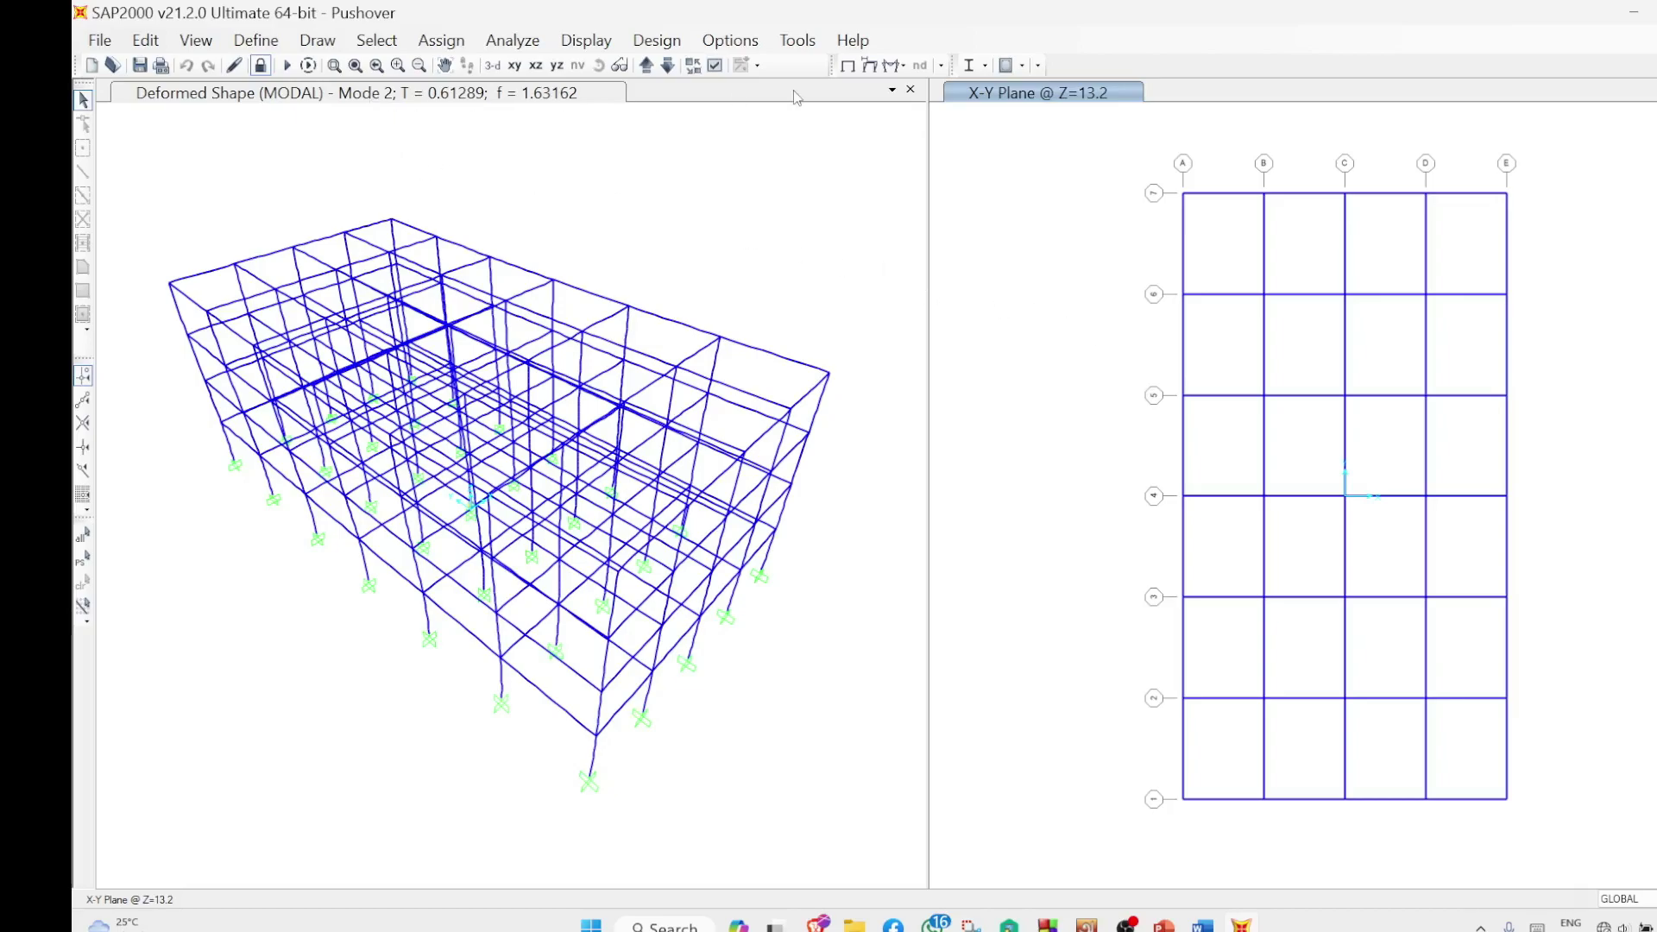
left_click(869, 69)
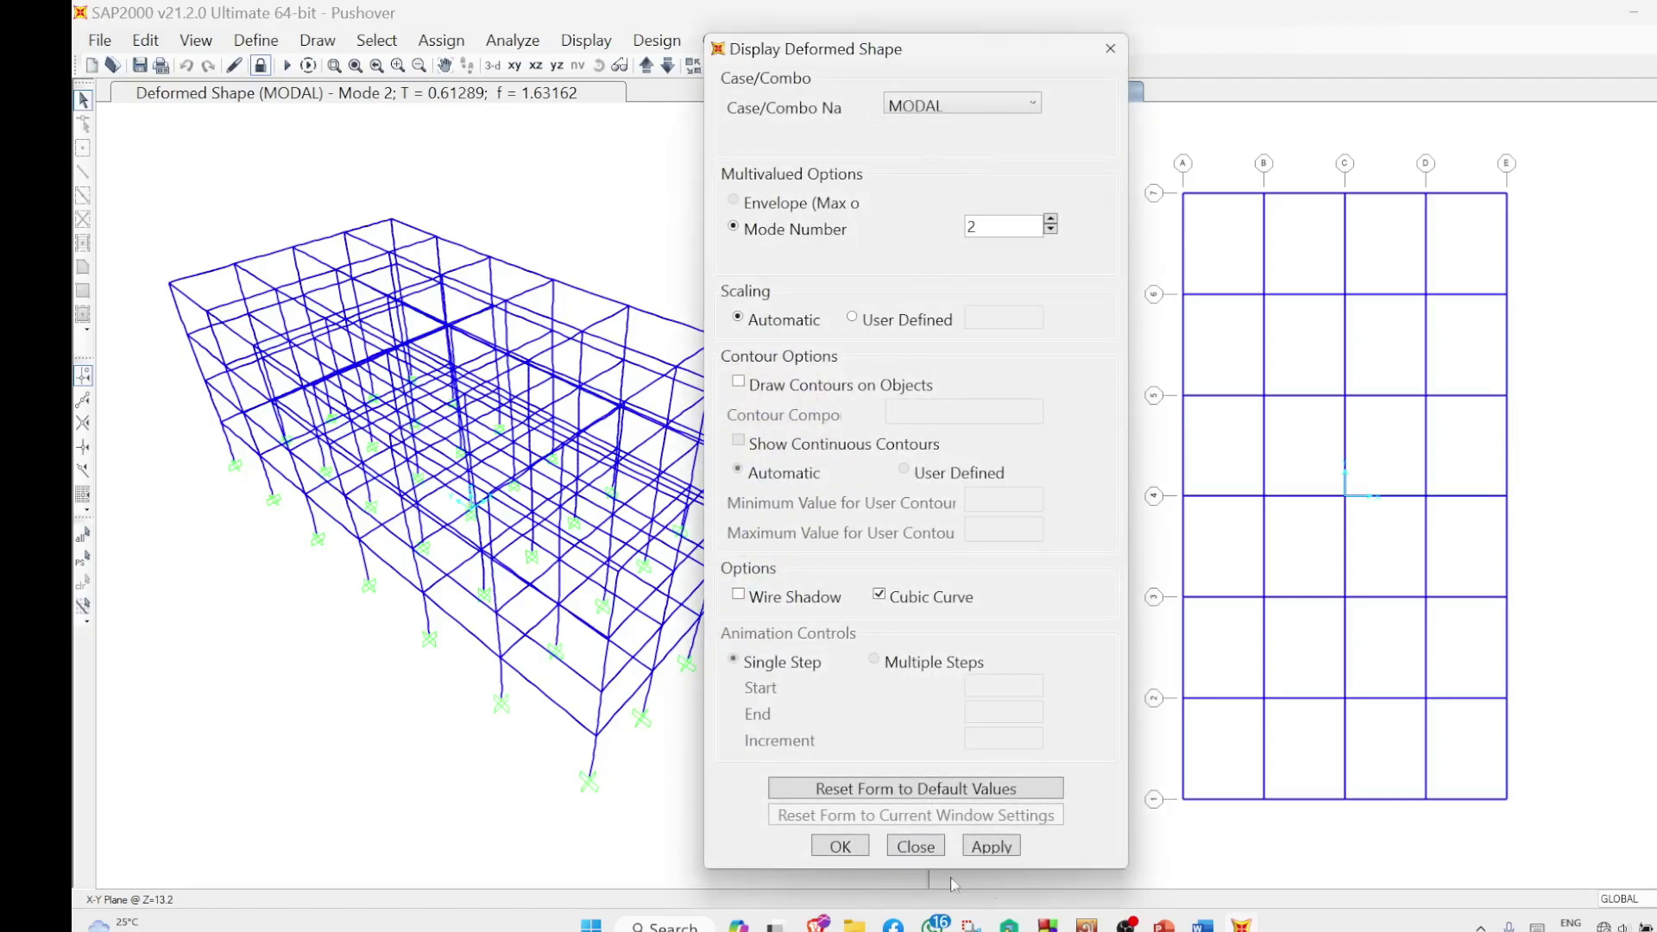
left_click(842, 853)
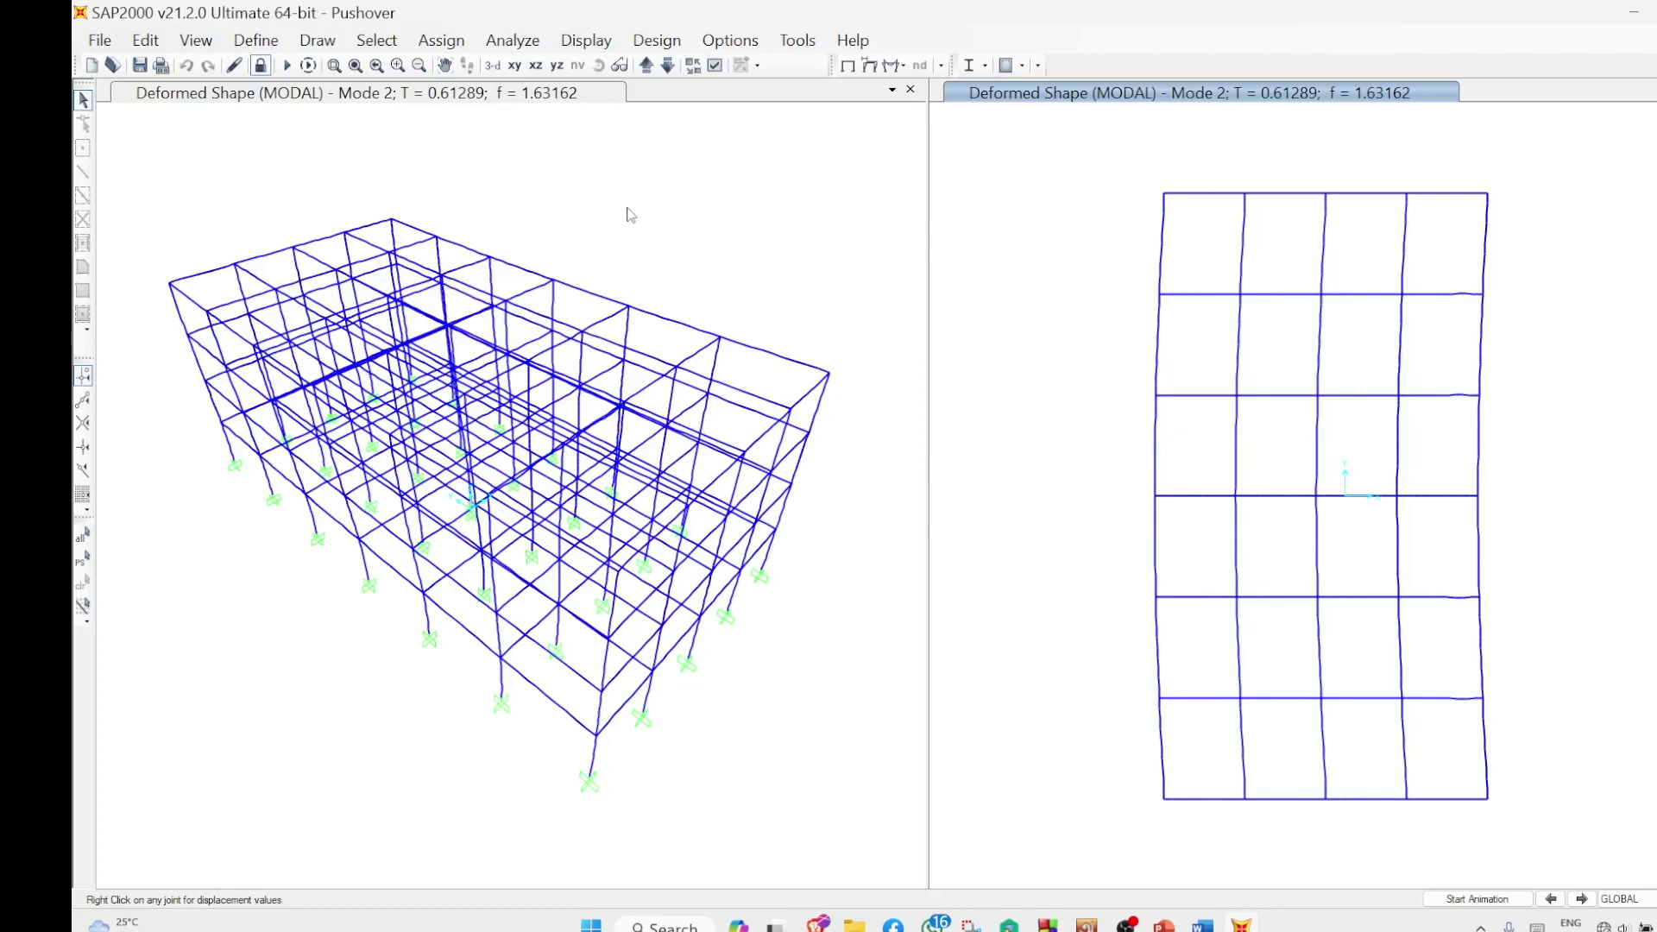
left_click(848, 65)
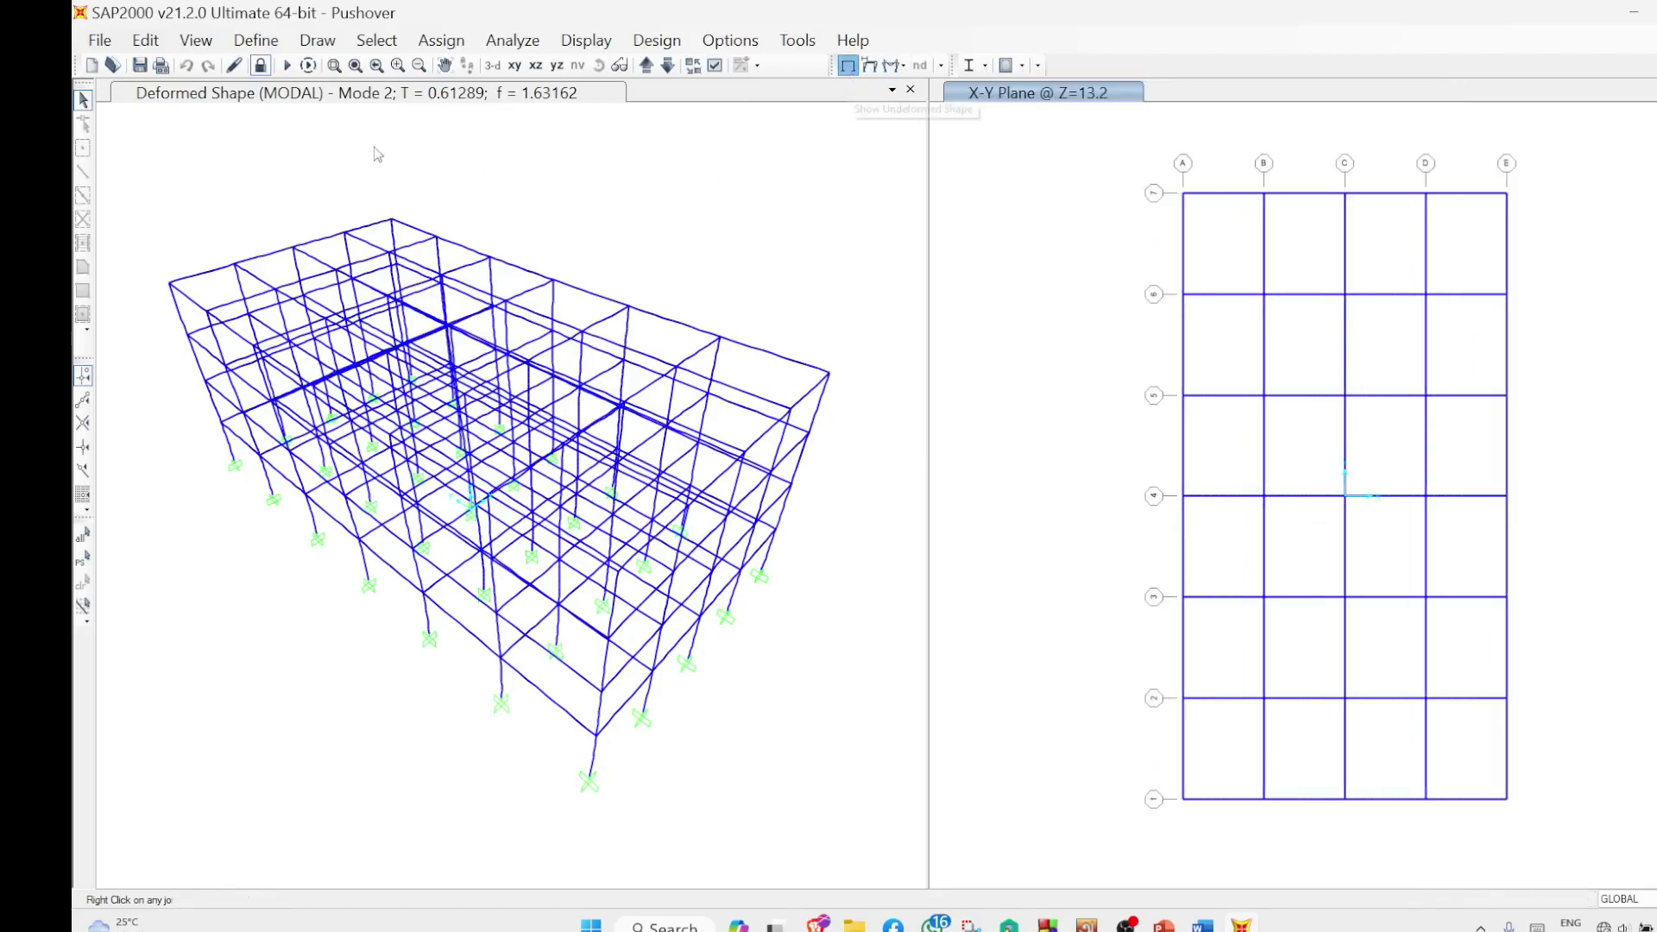
Review the defined load patterns with their types and self-weight multipliers, and close the list without changes
left_click(256, 40)
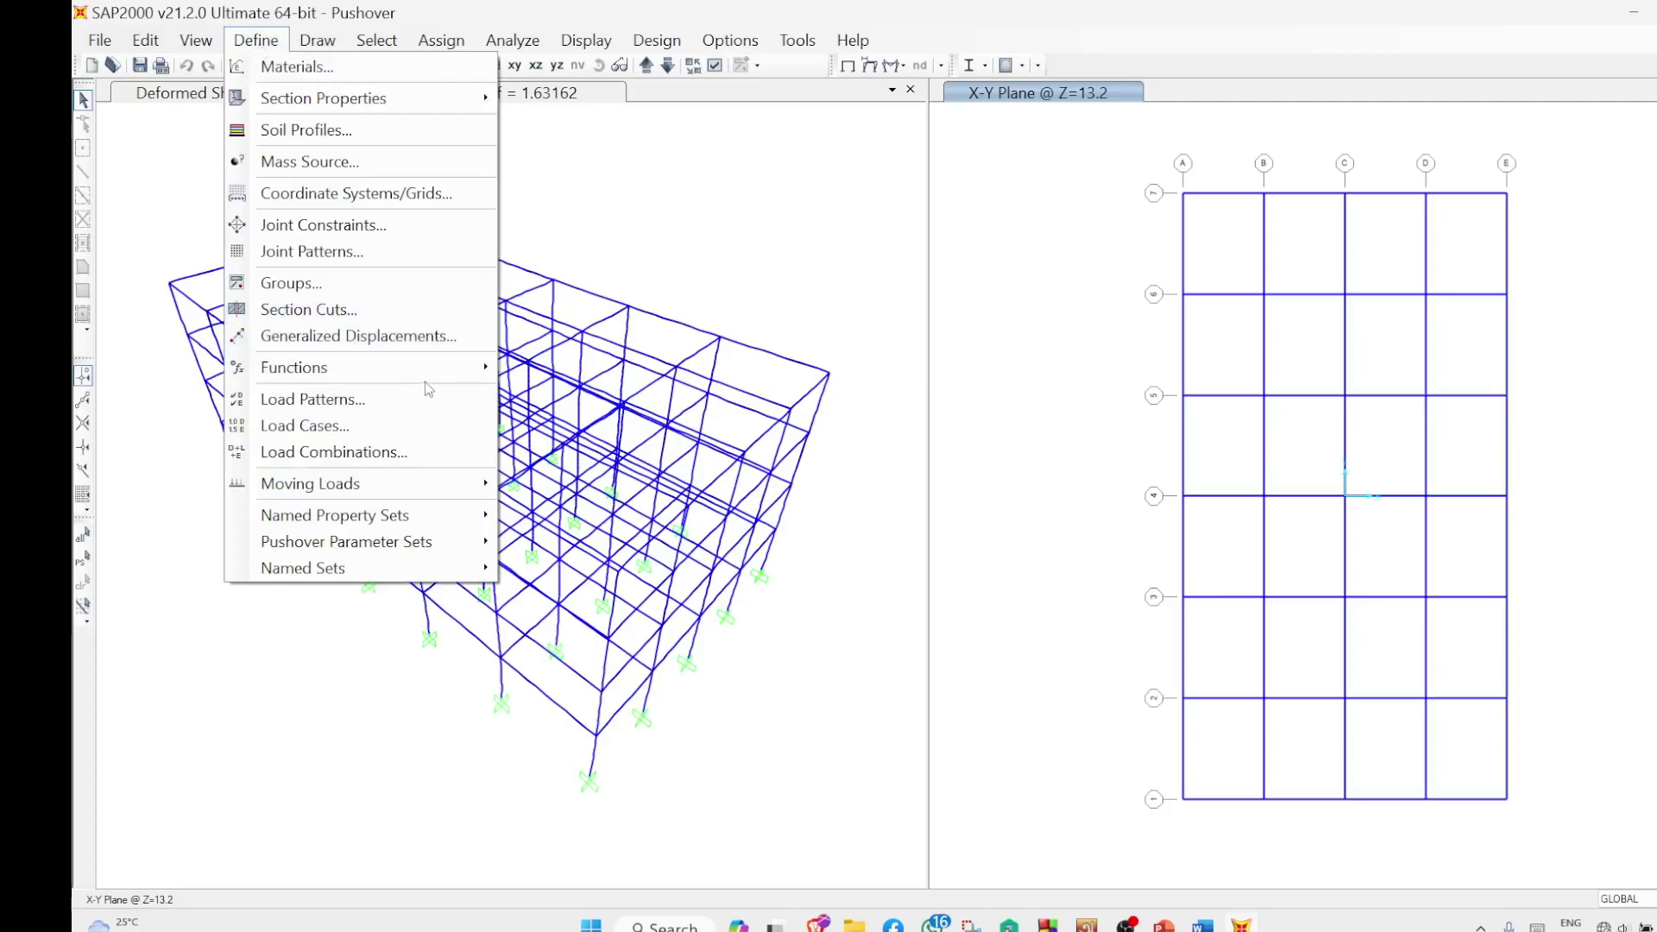
left_click(371, 402)
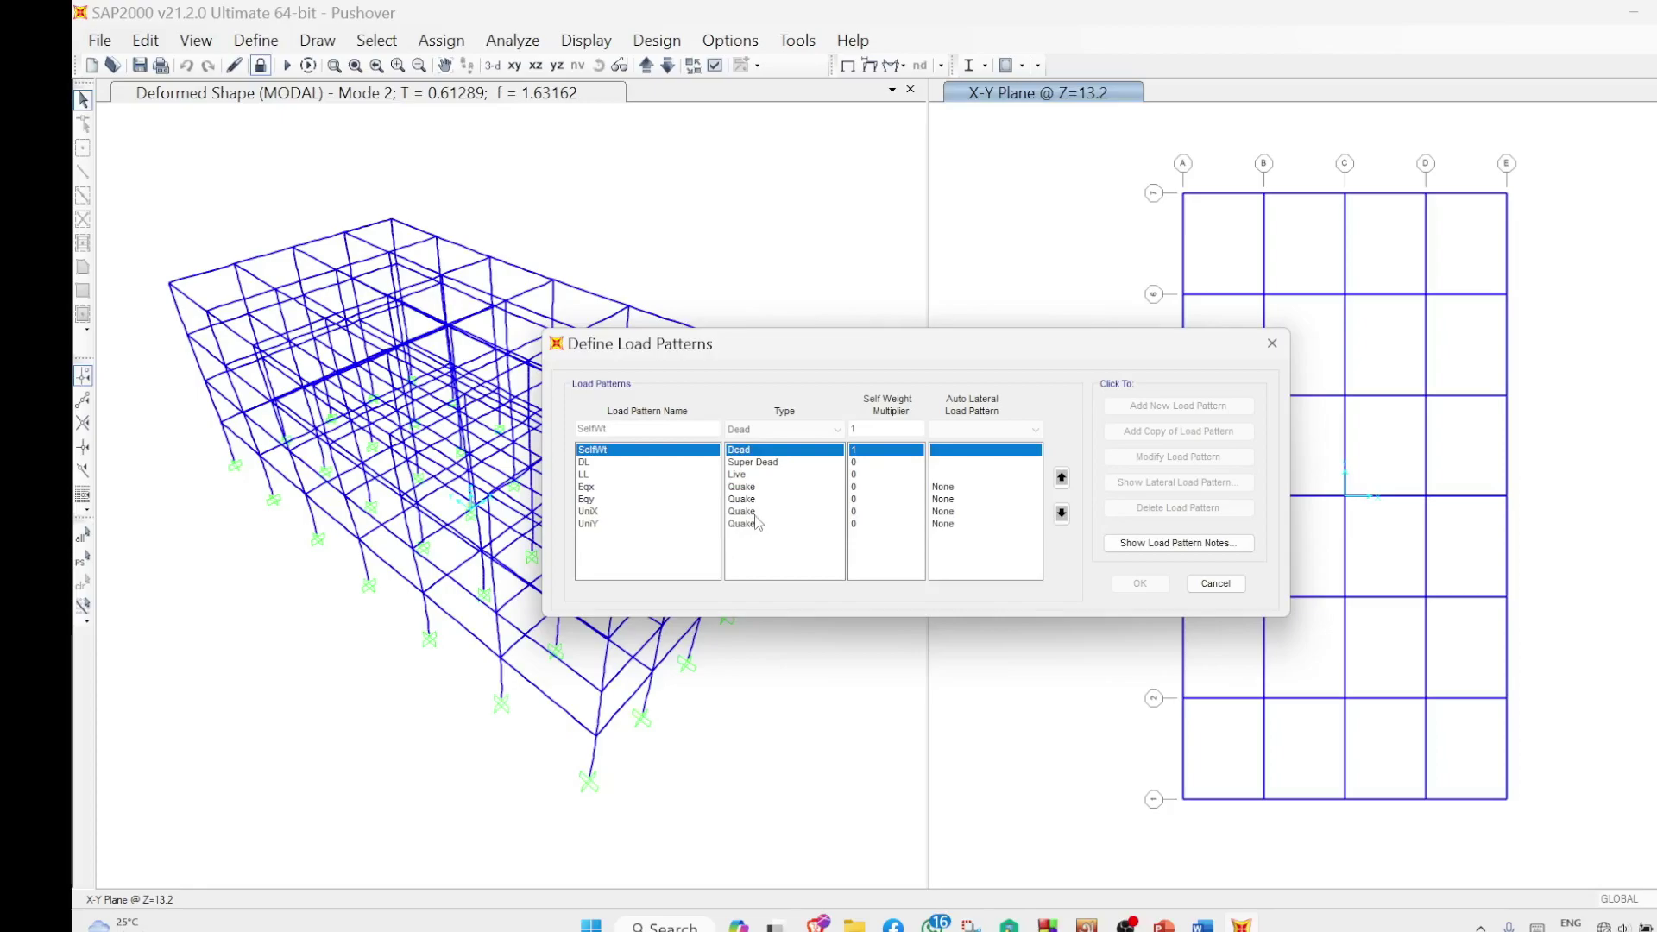
left_click(1234, 586)
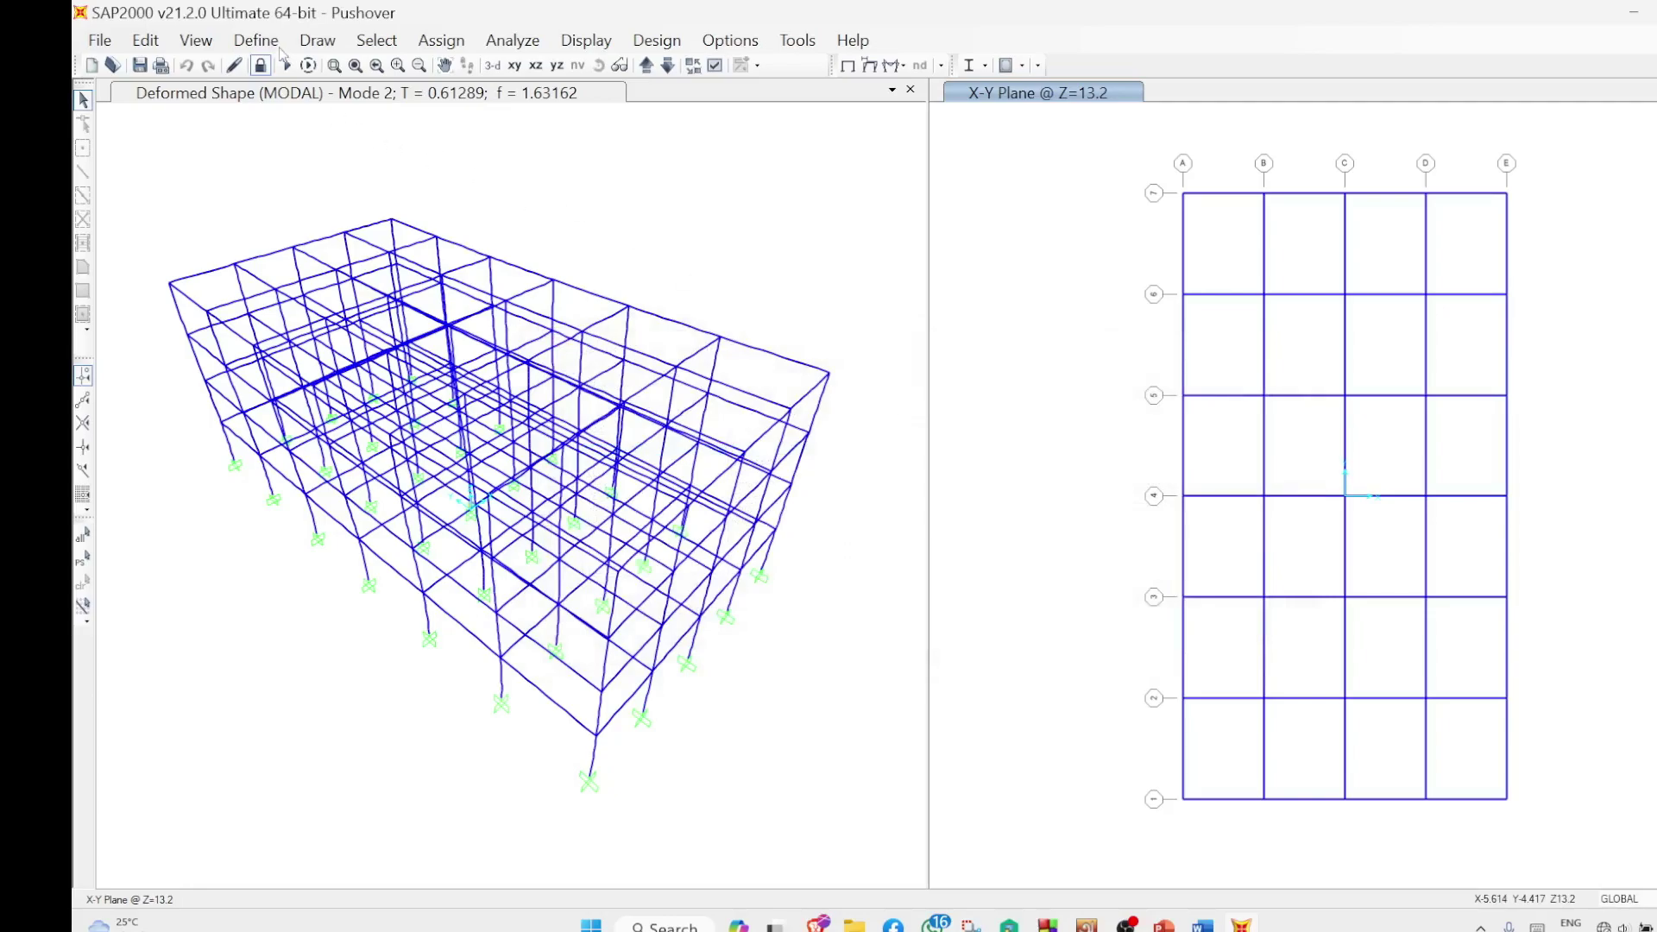
Review the PushGravX load case's initial conditions, applied loads and load application control
left_click(259, 43)
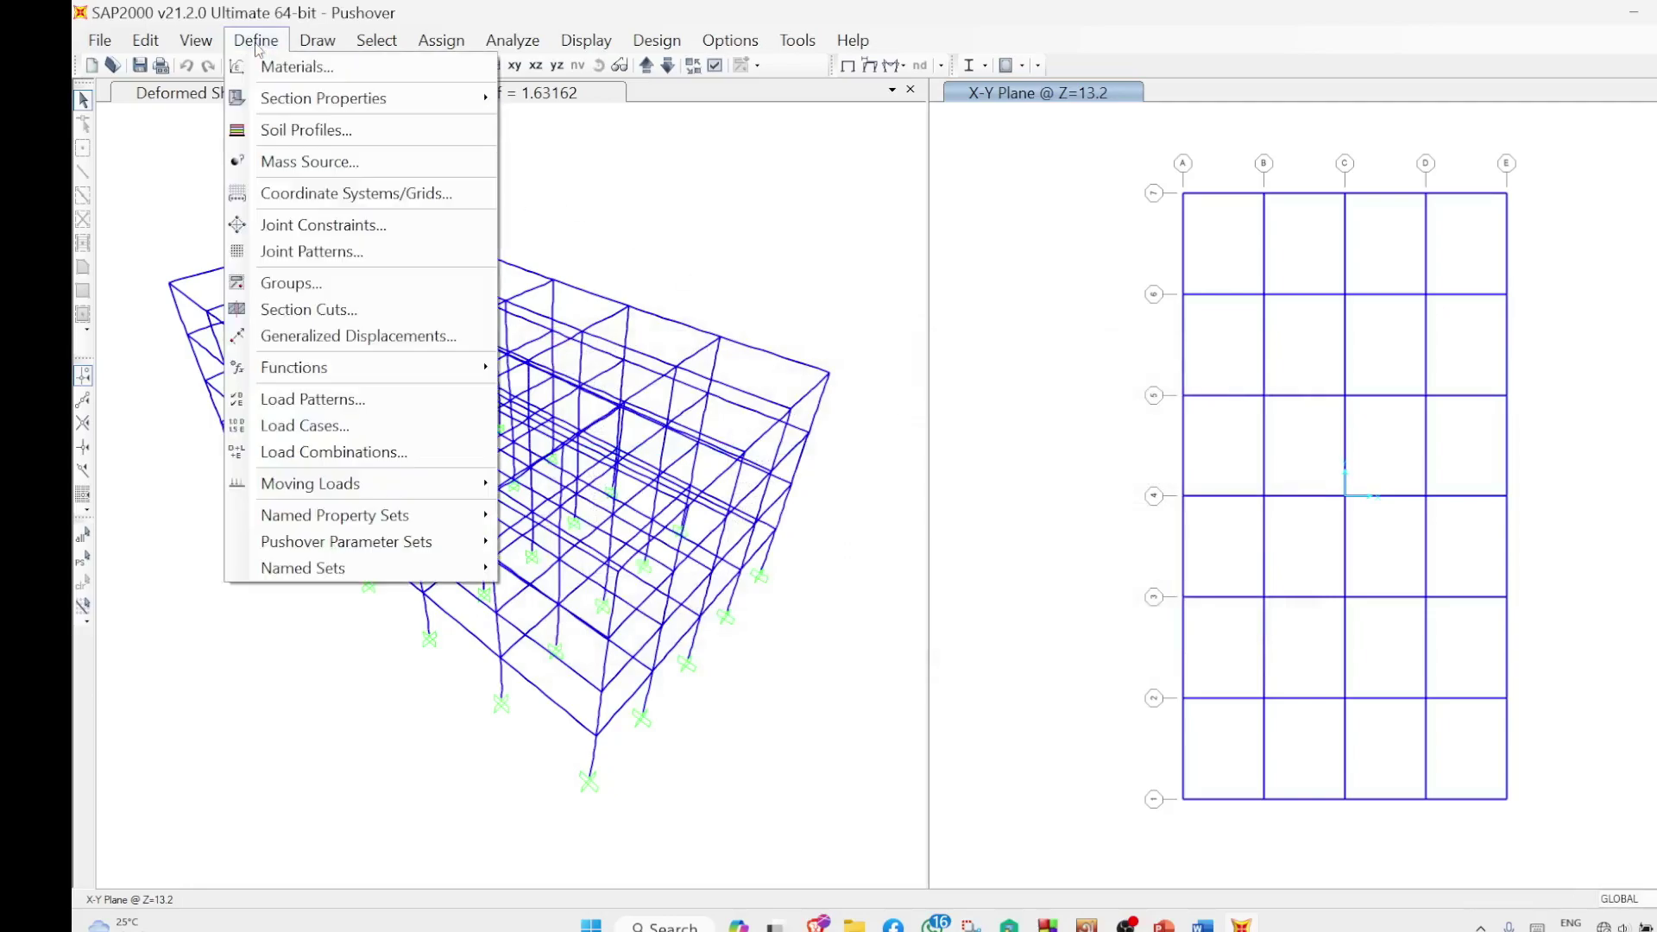
left_click(304, 426)
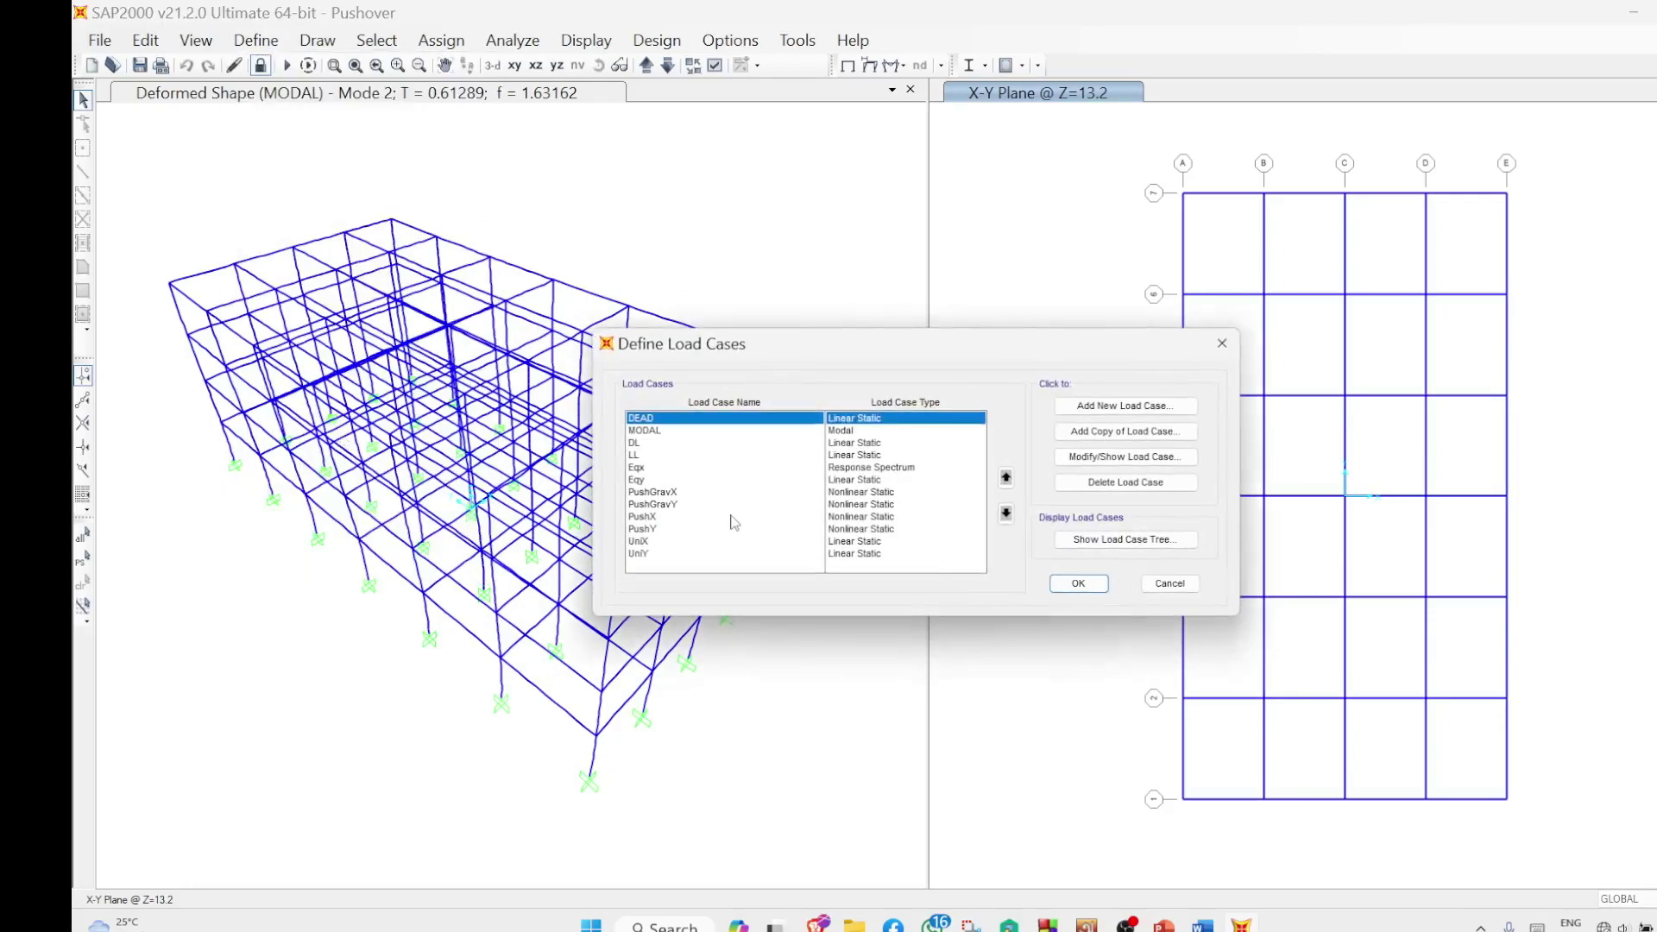
left_click(660, 492)
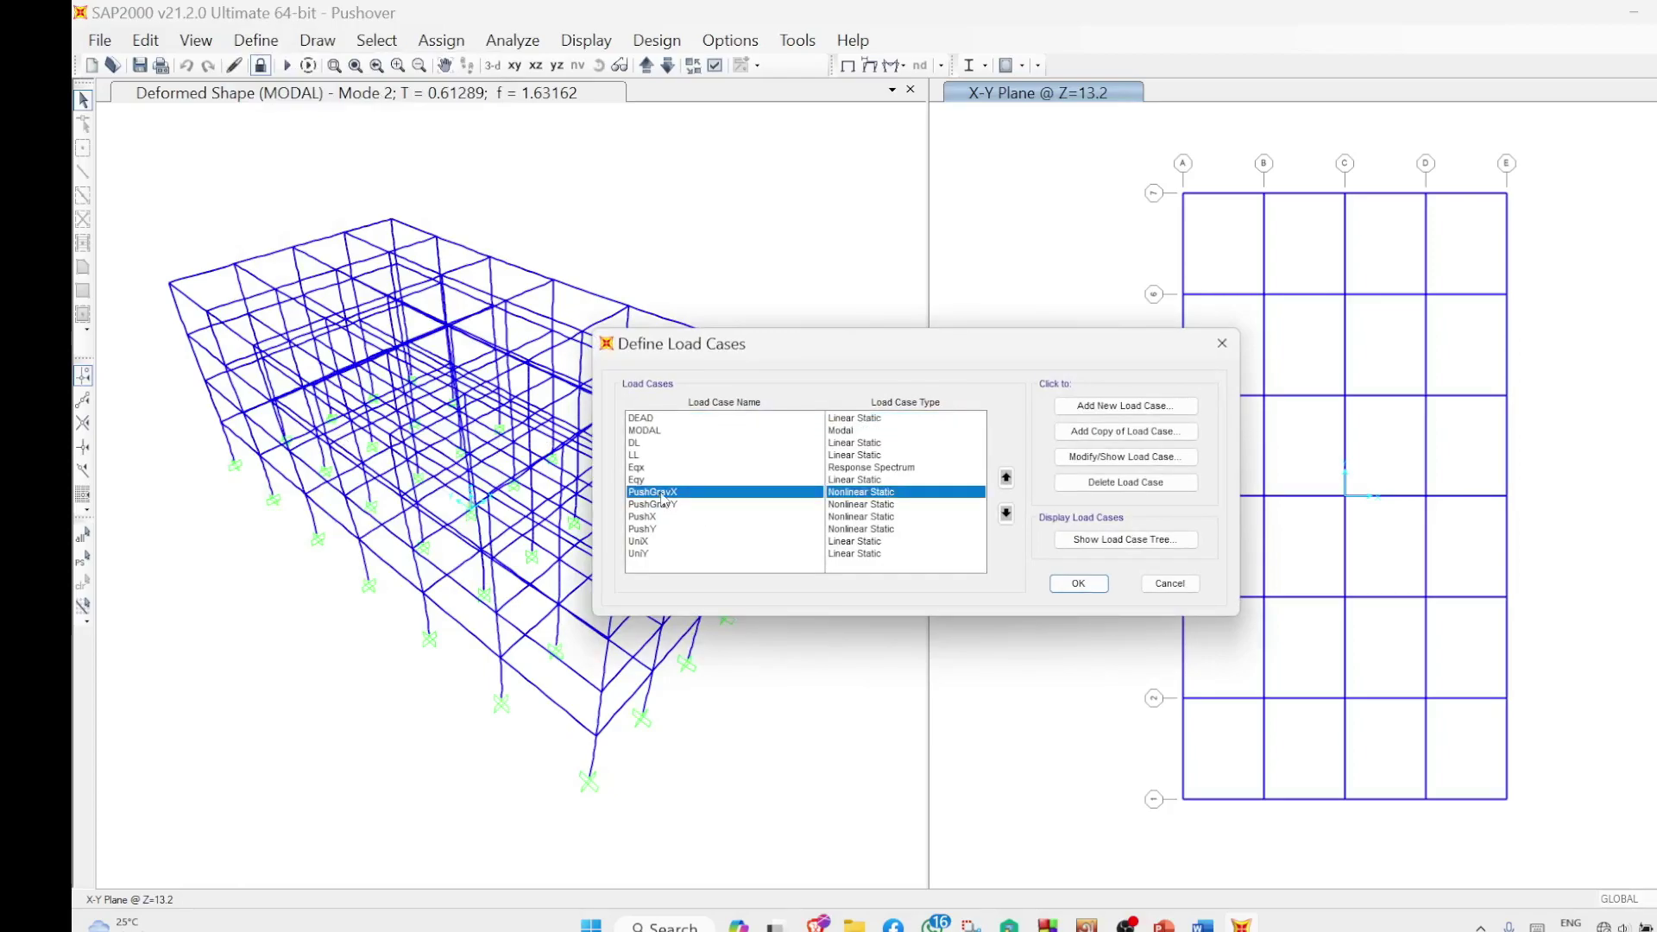
left_click(1160, 467)
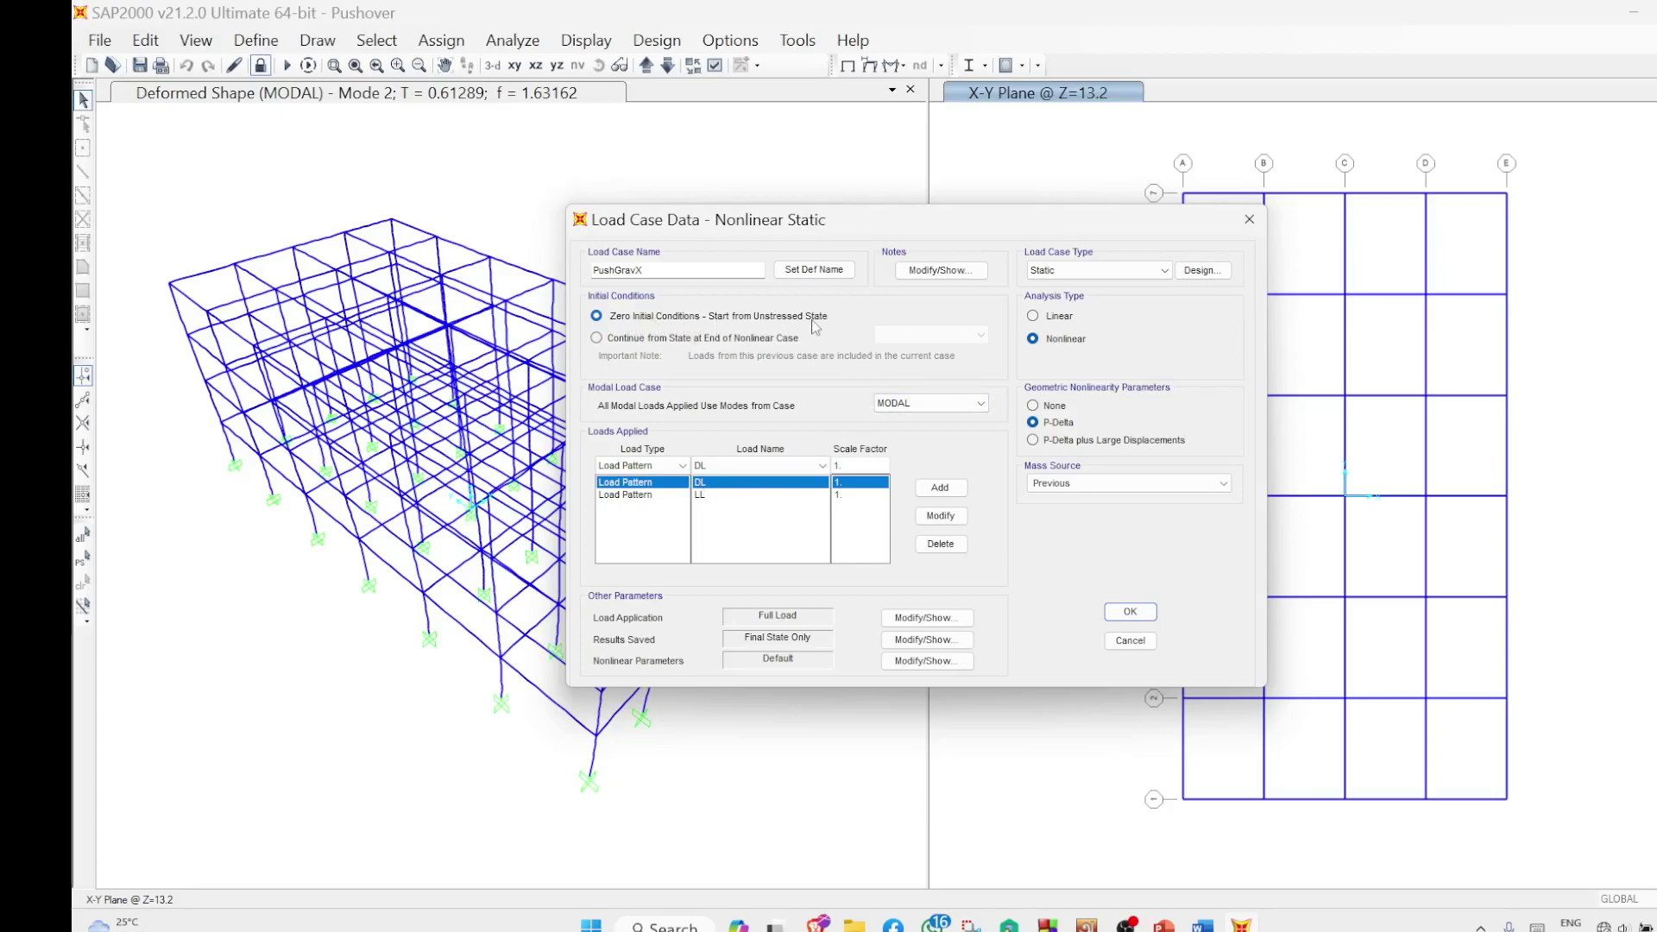
left_click(940, 621)
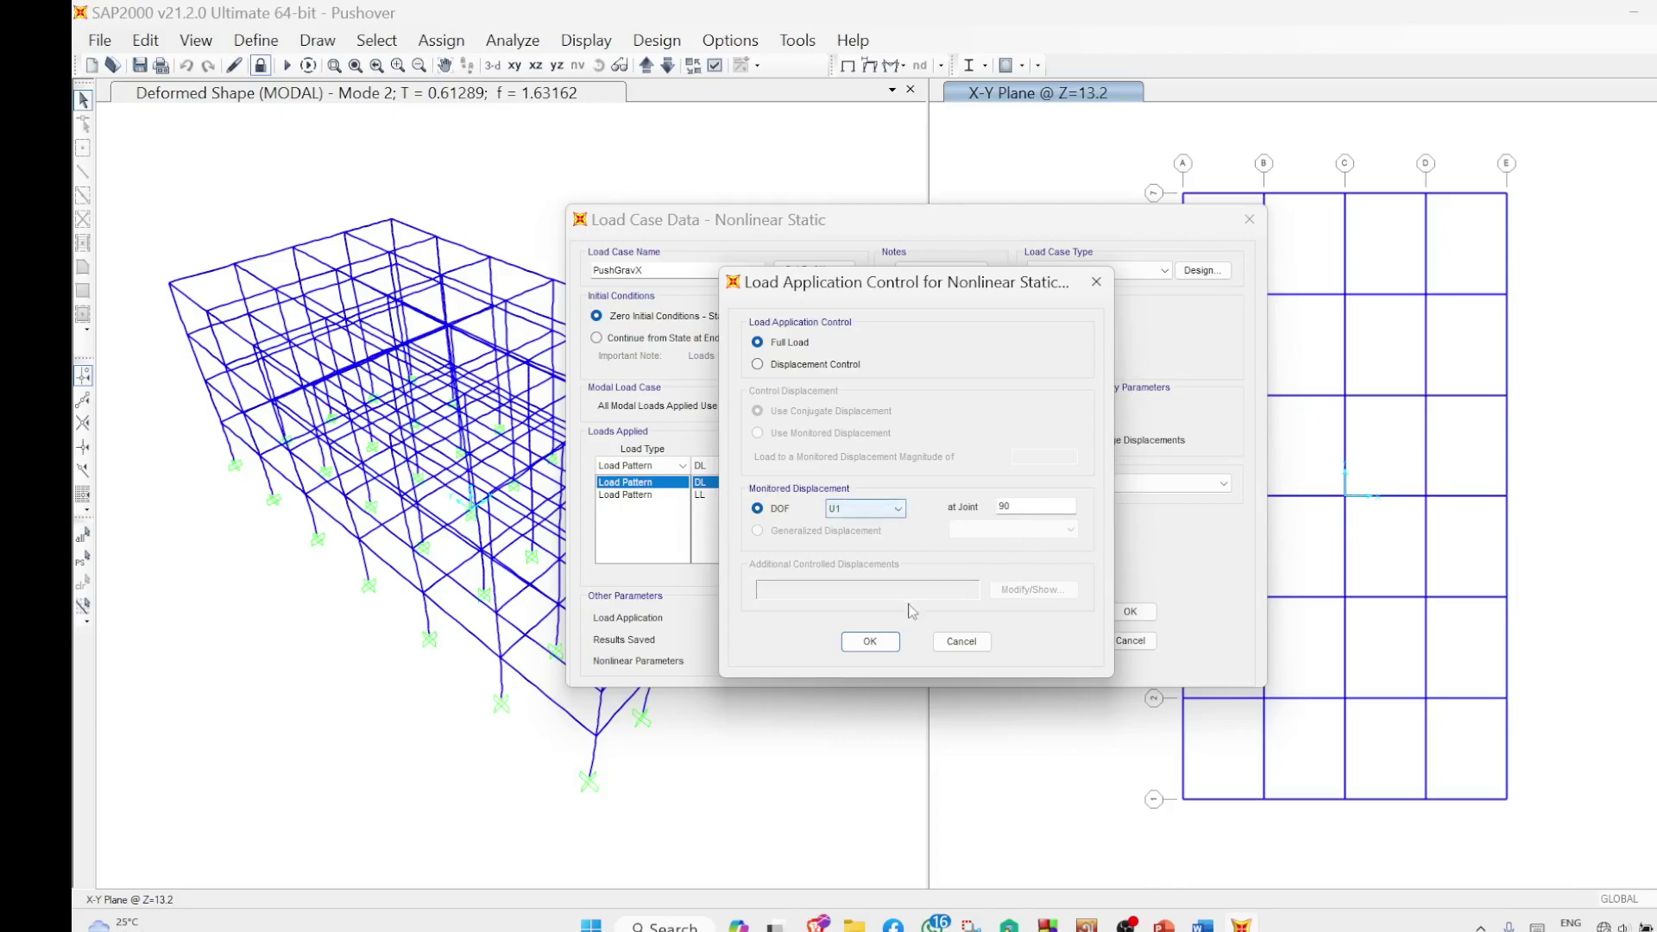
left_click(870, 642)
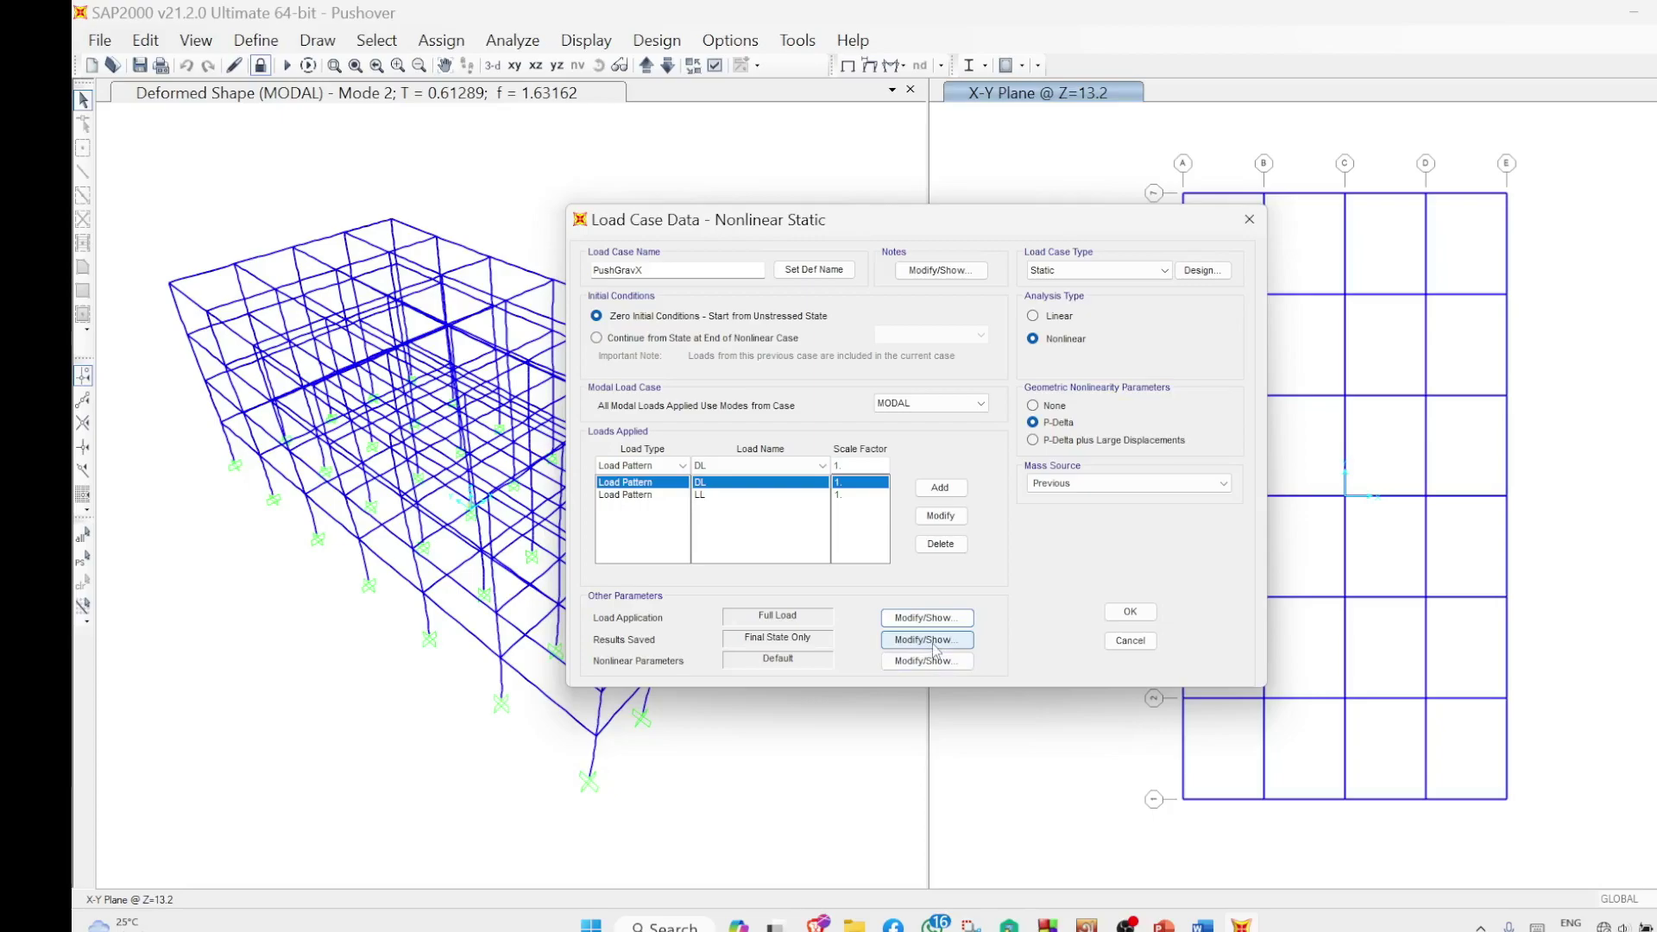
Check the PushGravX load case's saved results and nonlinear parameters, and close its definition
left_click(927, 640)
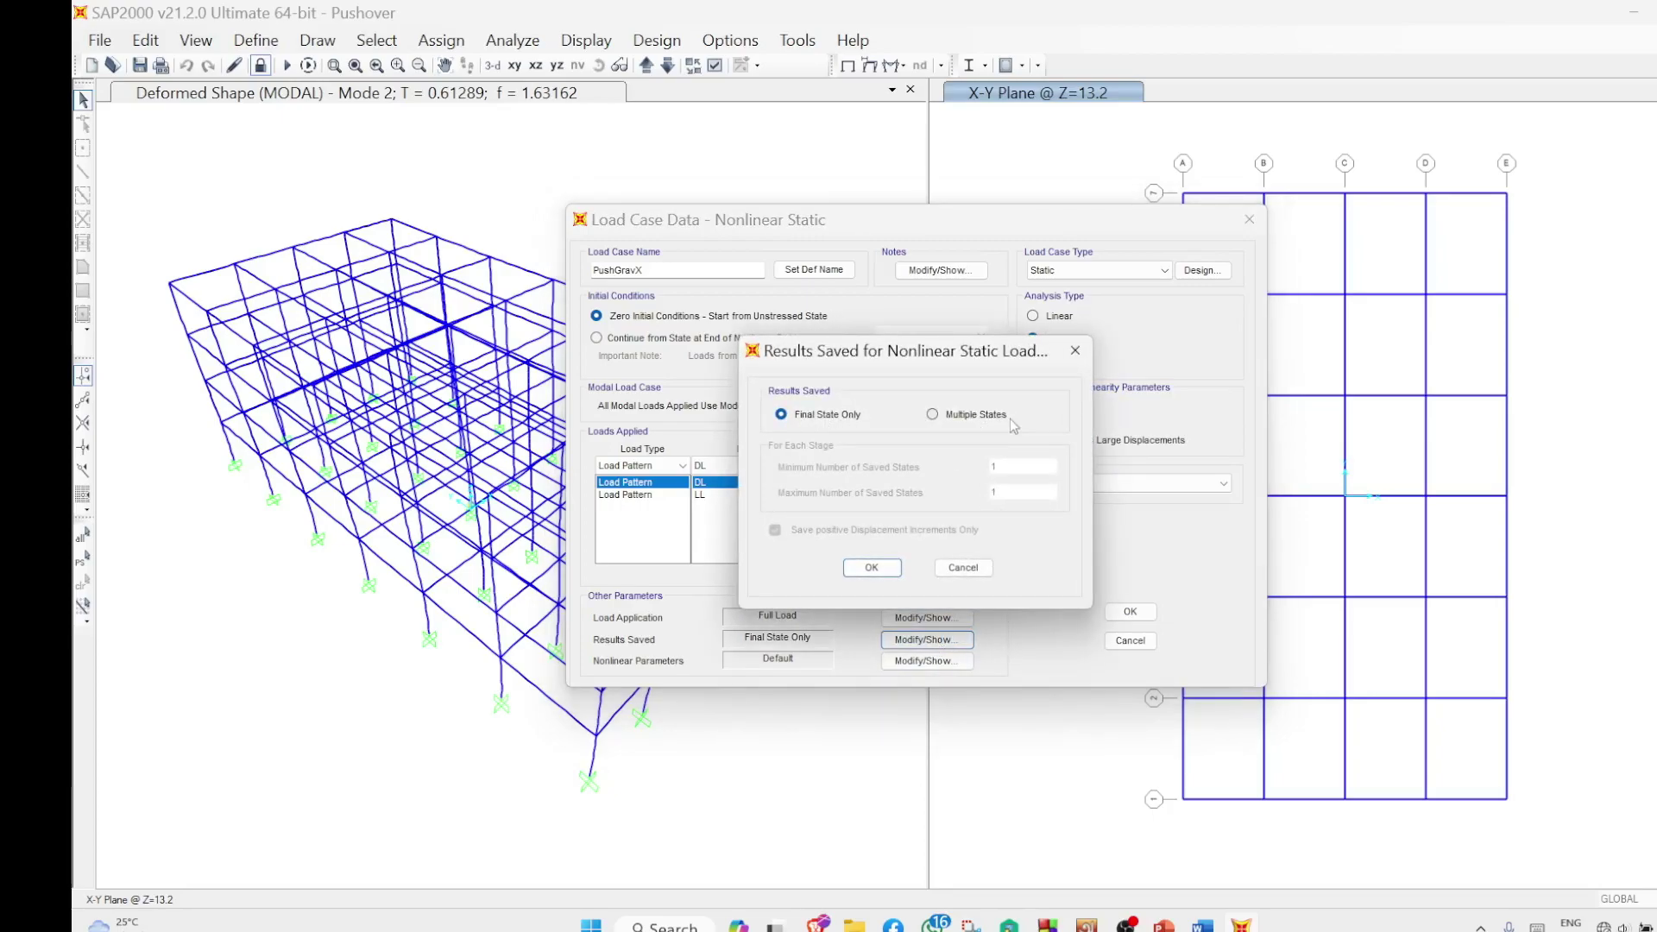
left_click(882, 568)
left_click(925, 661)
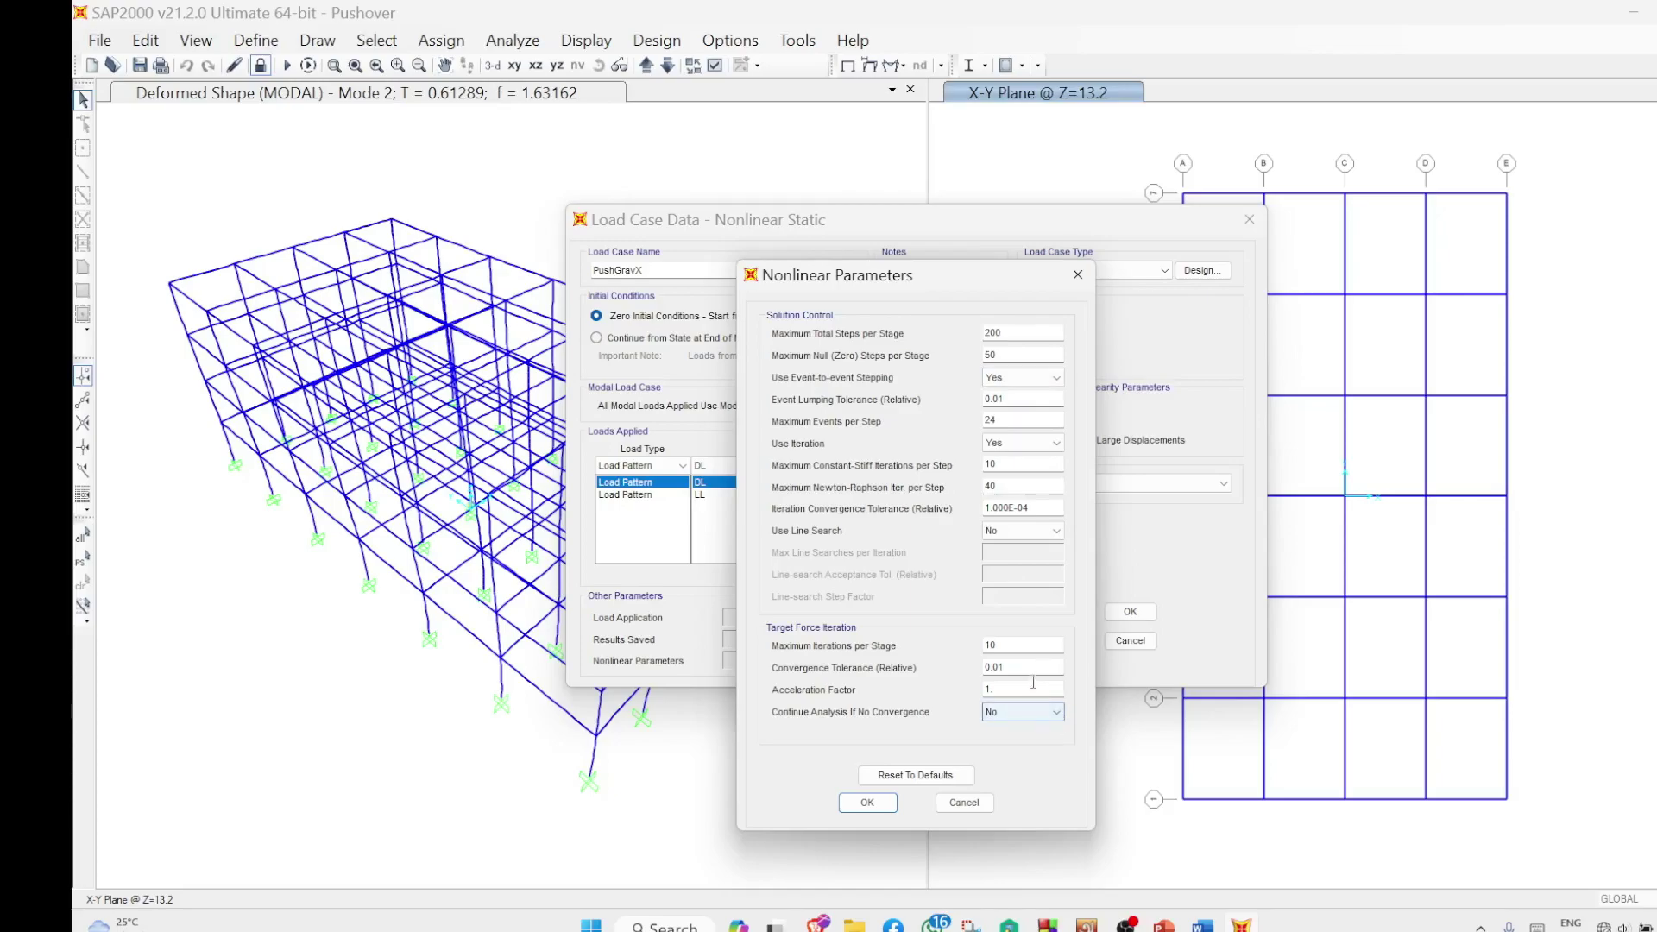
left_click(885, 804)
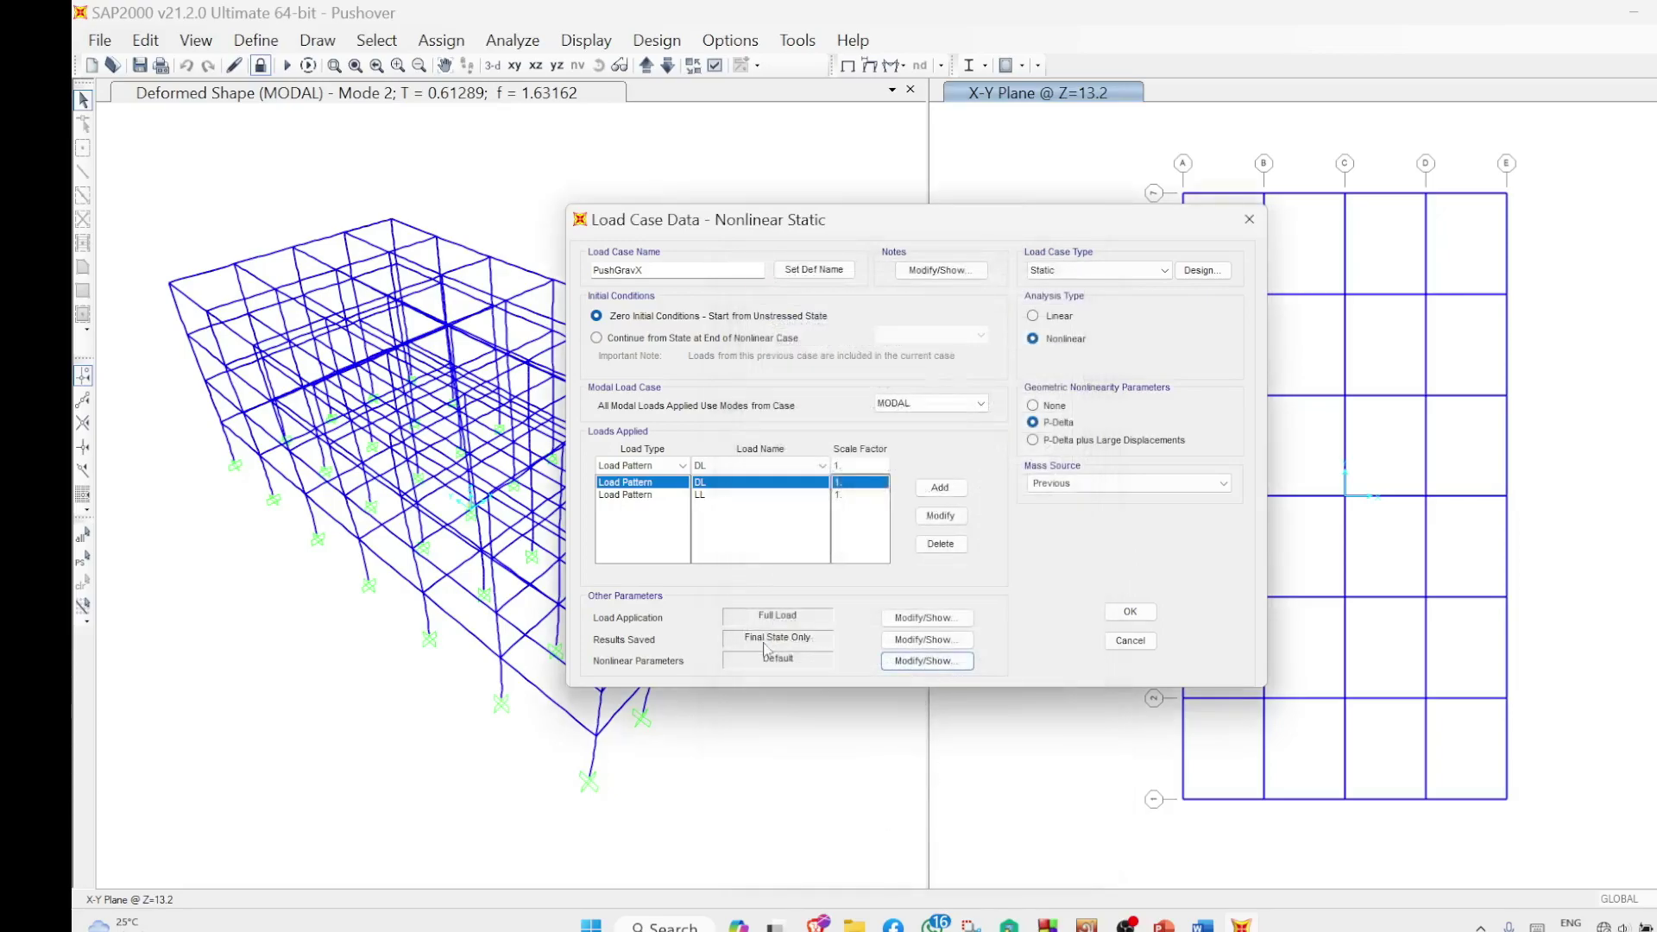
left_click(1130, 611)
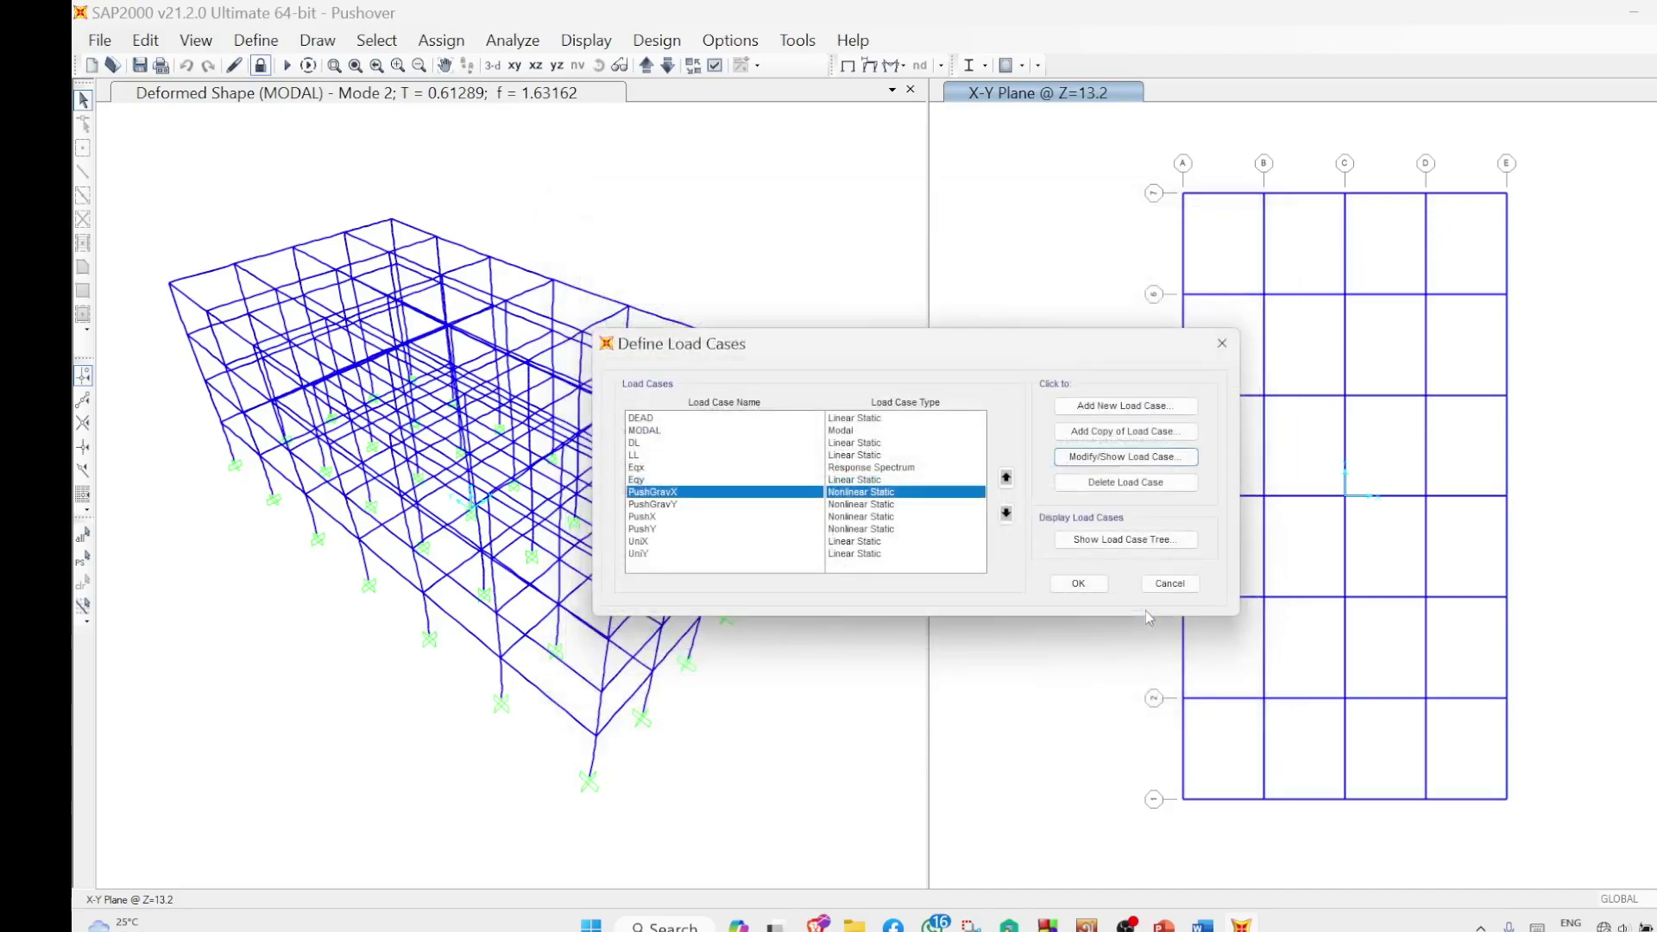
Review the PushGravY load case's initial conditions, applied loads, saved results and nonlinear parameters, and close its definition
left_click(661, 507)
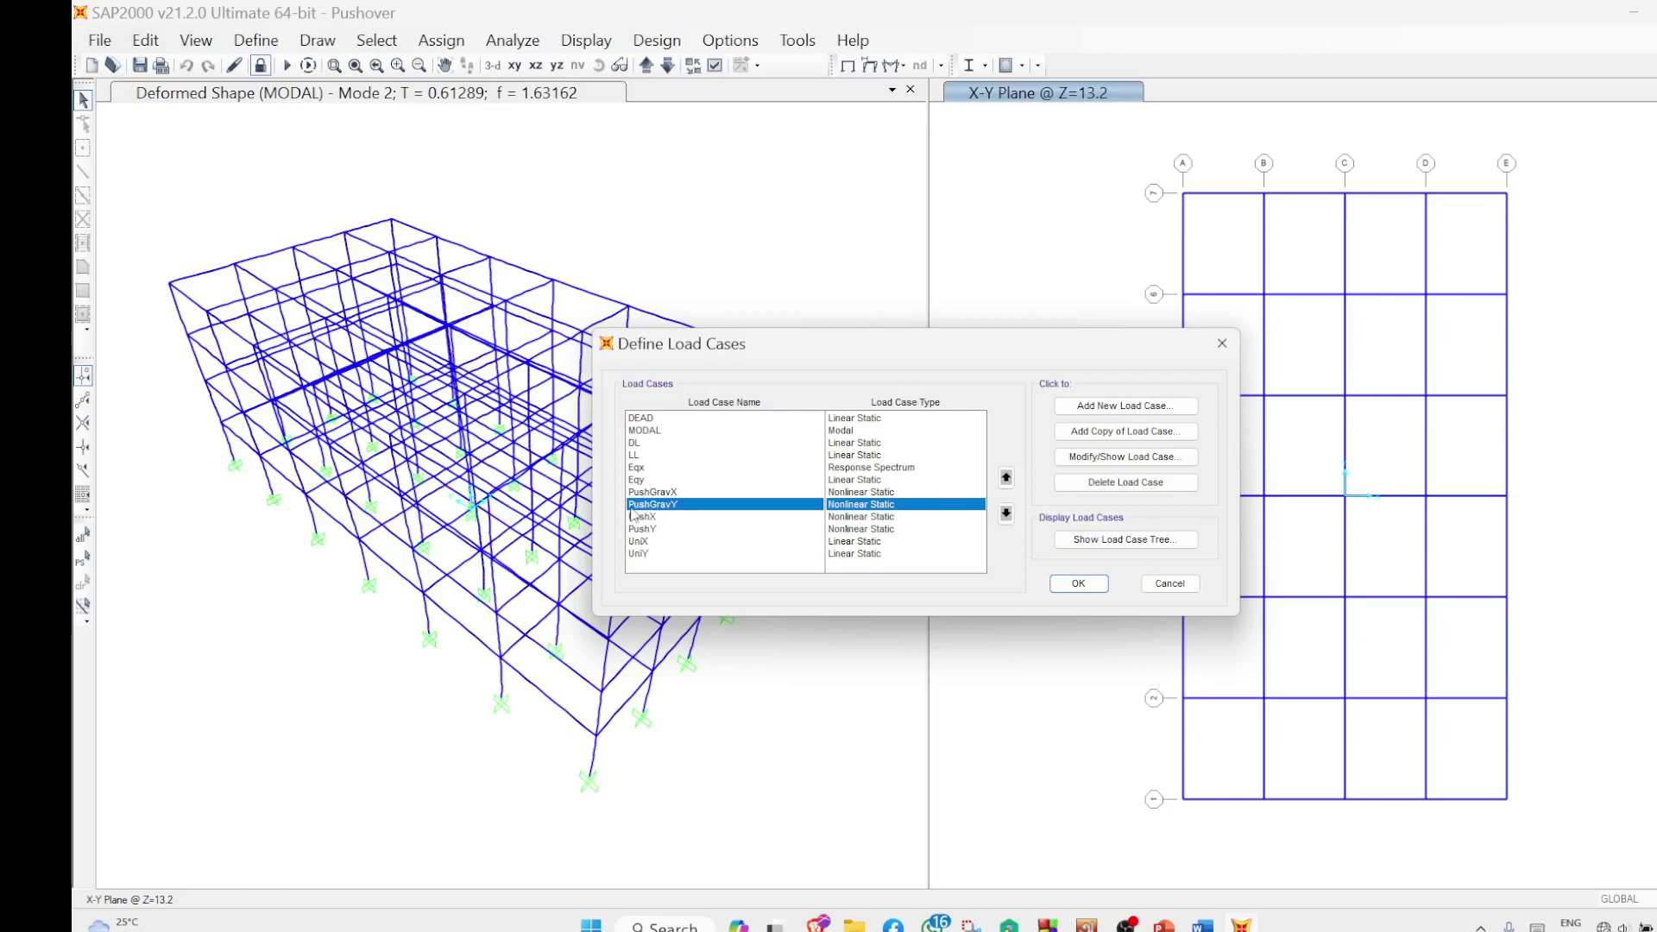
left_click(1137, 459)
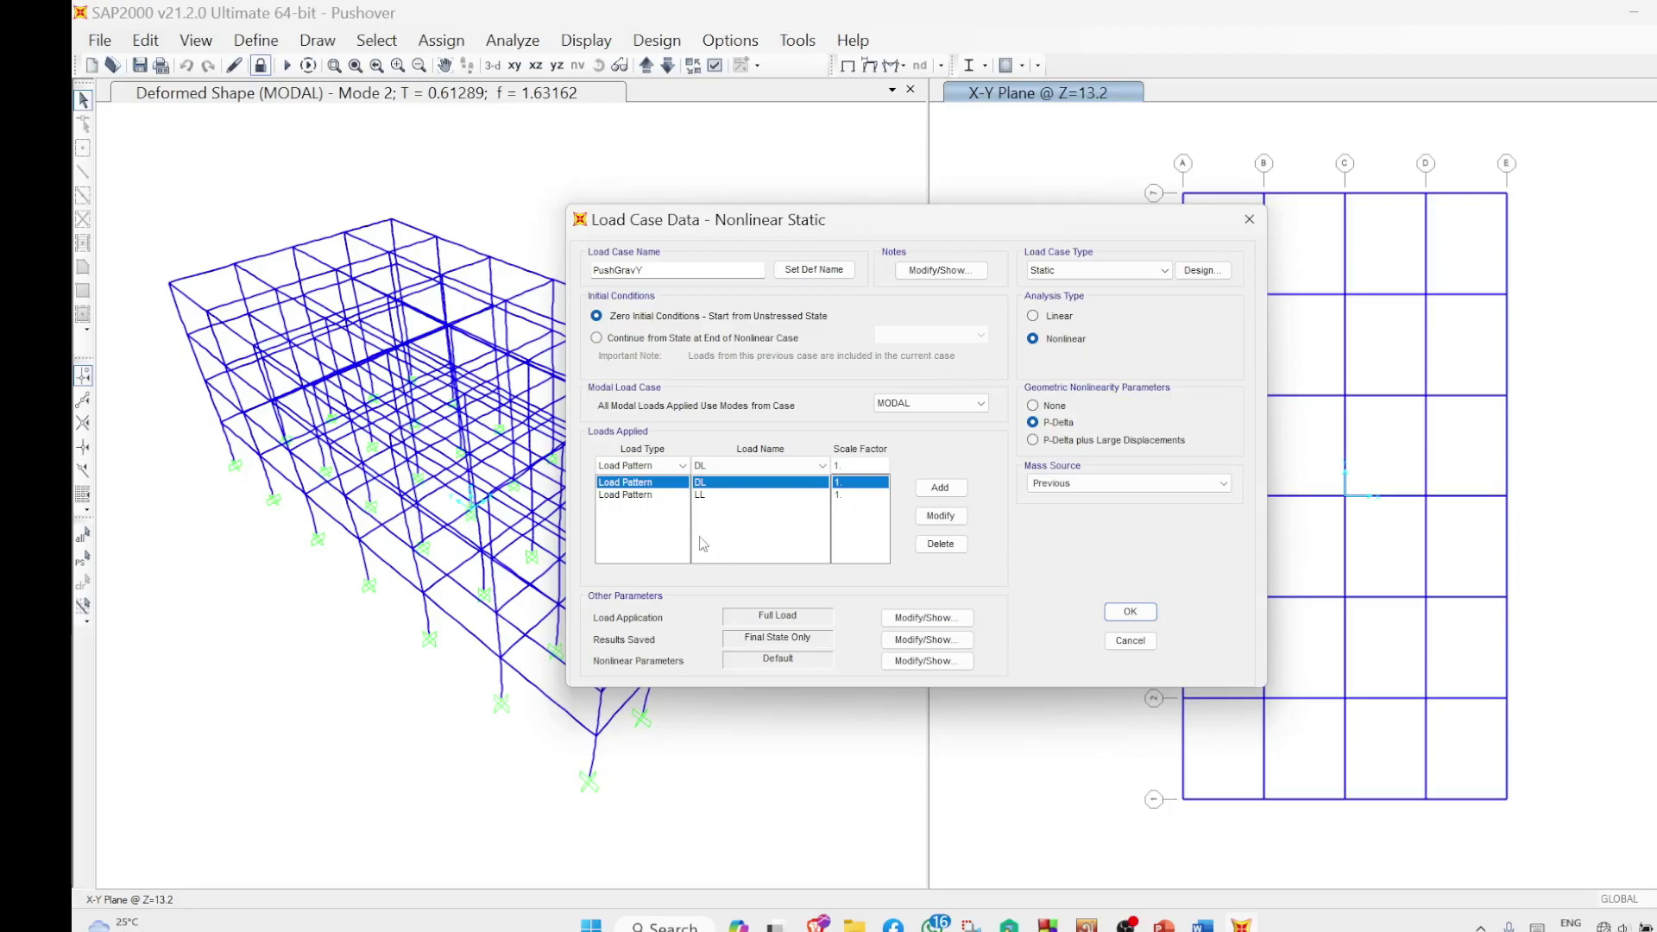
left_click(929, 647)
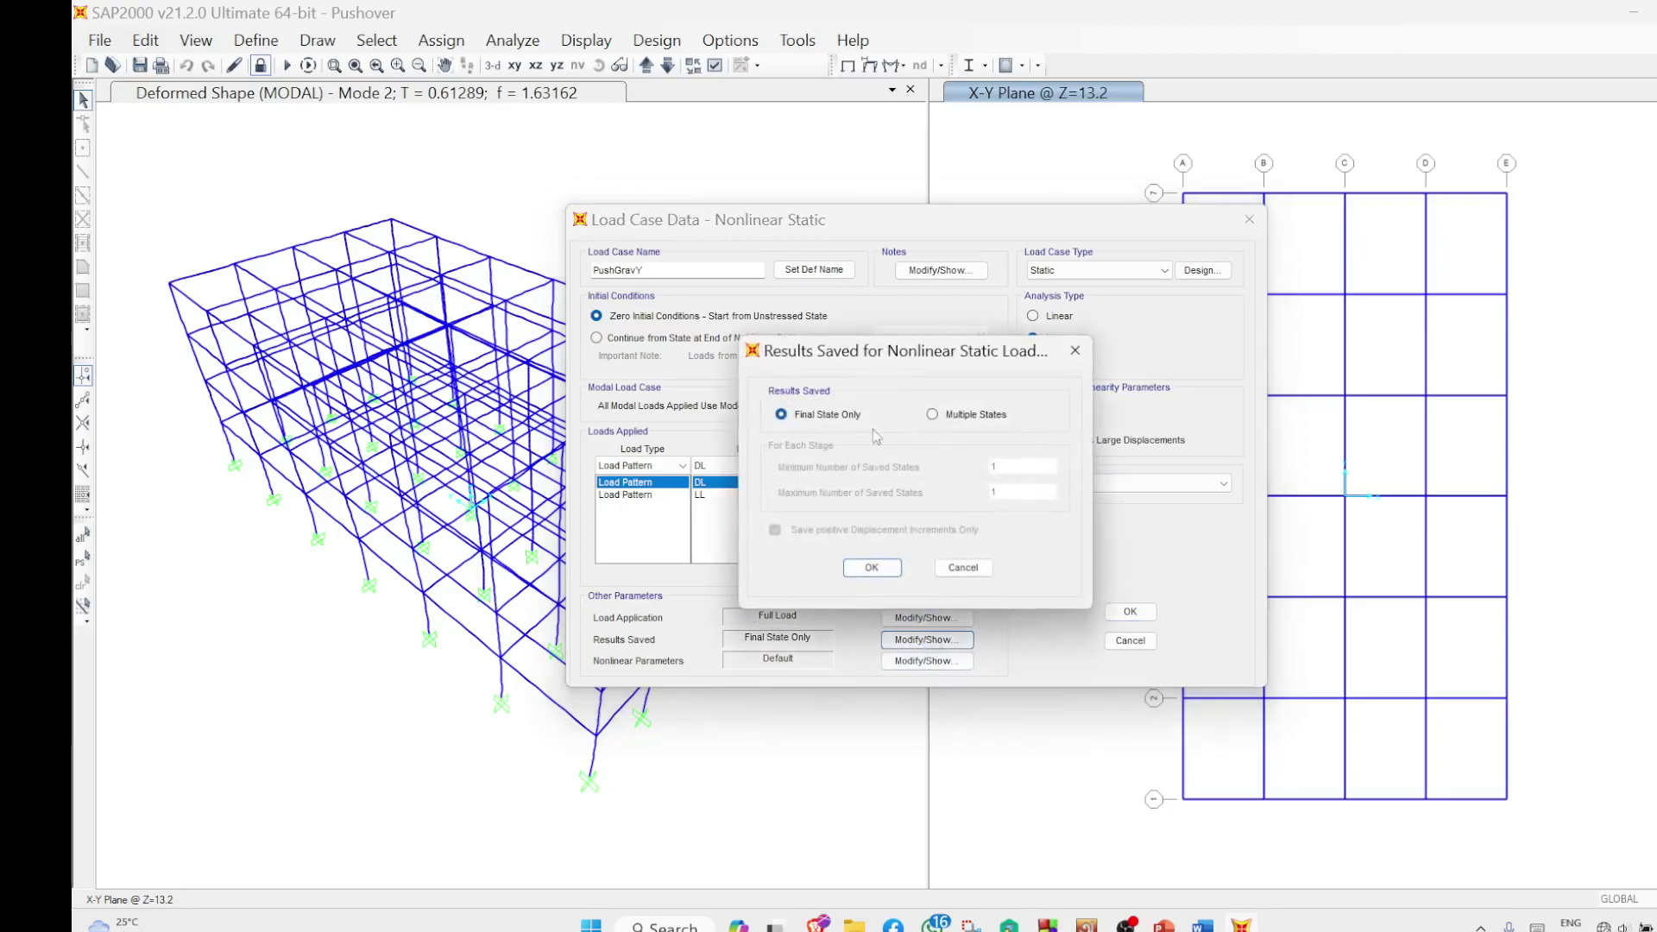
left_click(872, 568)
left_click(927, 660)
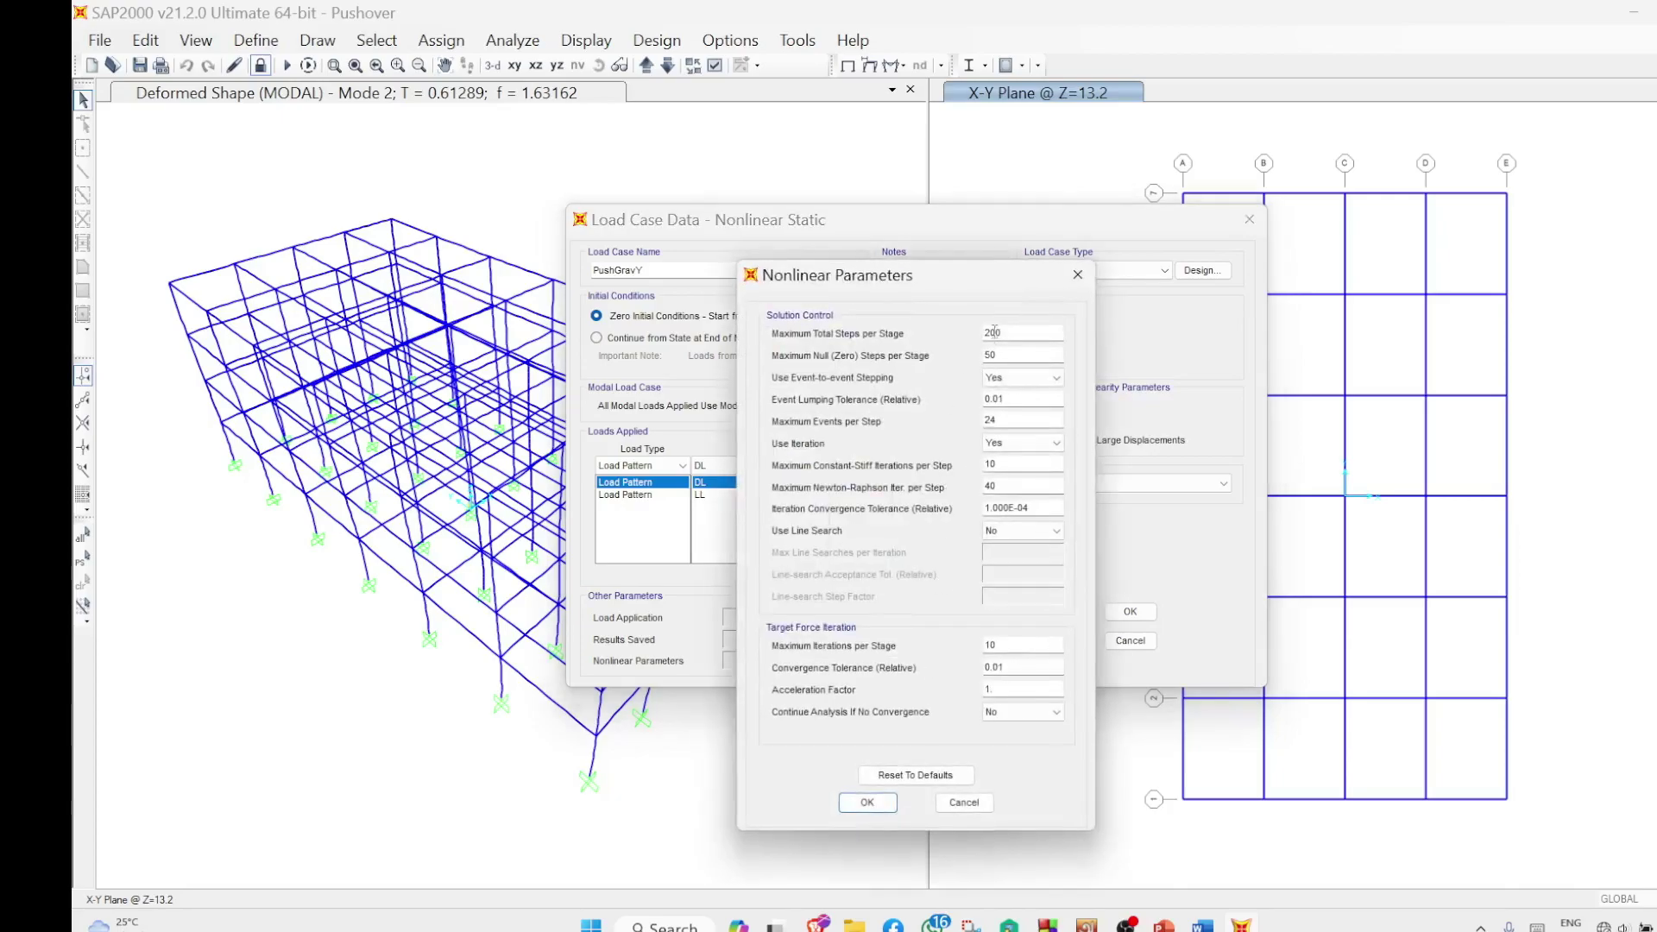
left_click(887, 801)
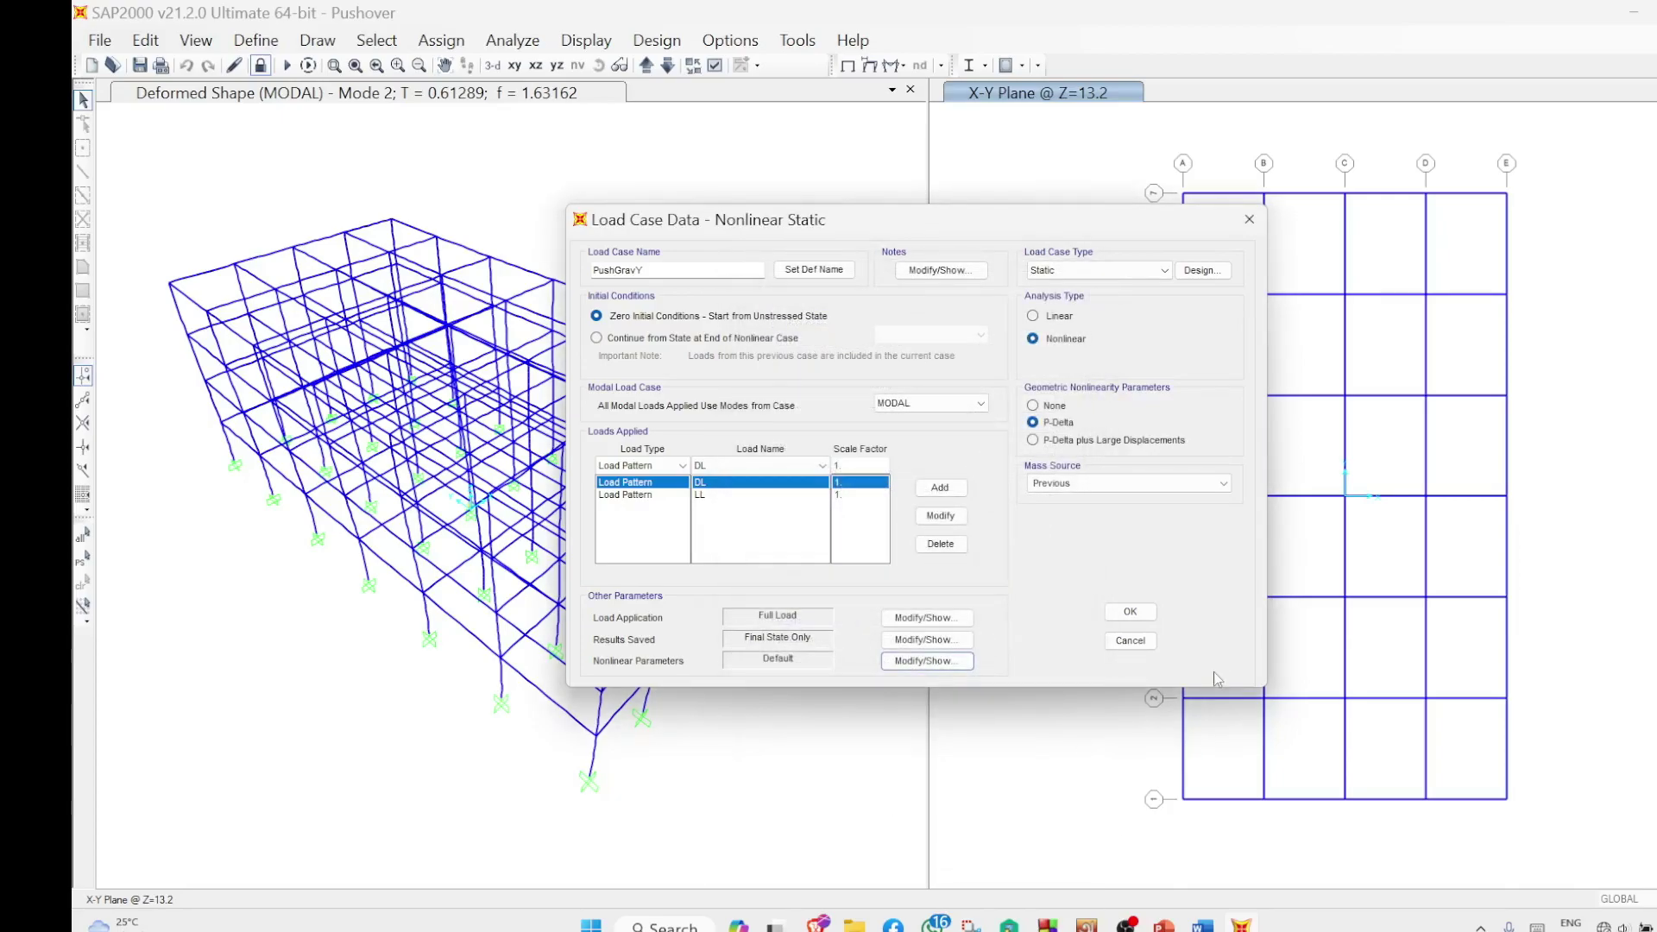
left_click(1130, 612)
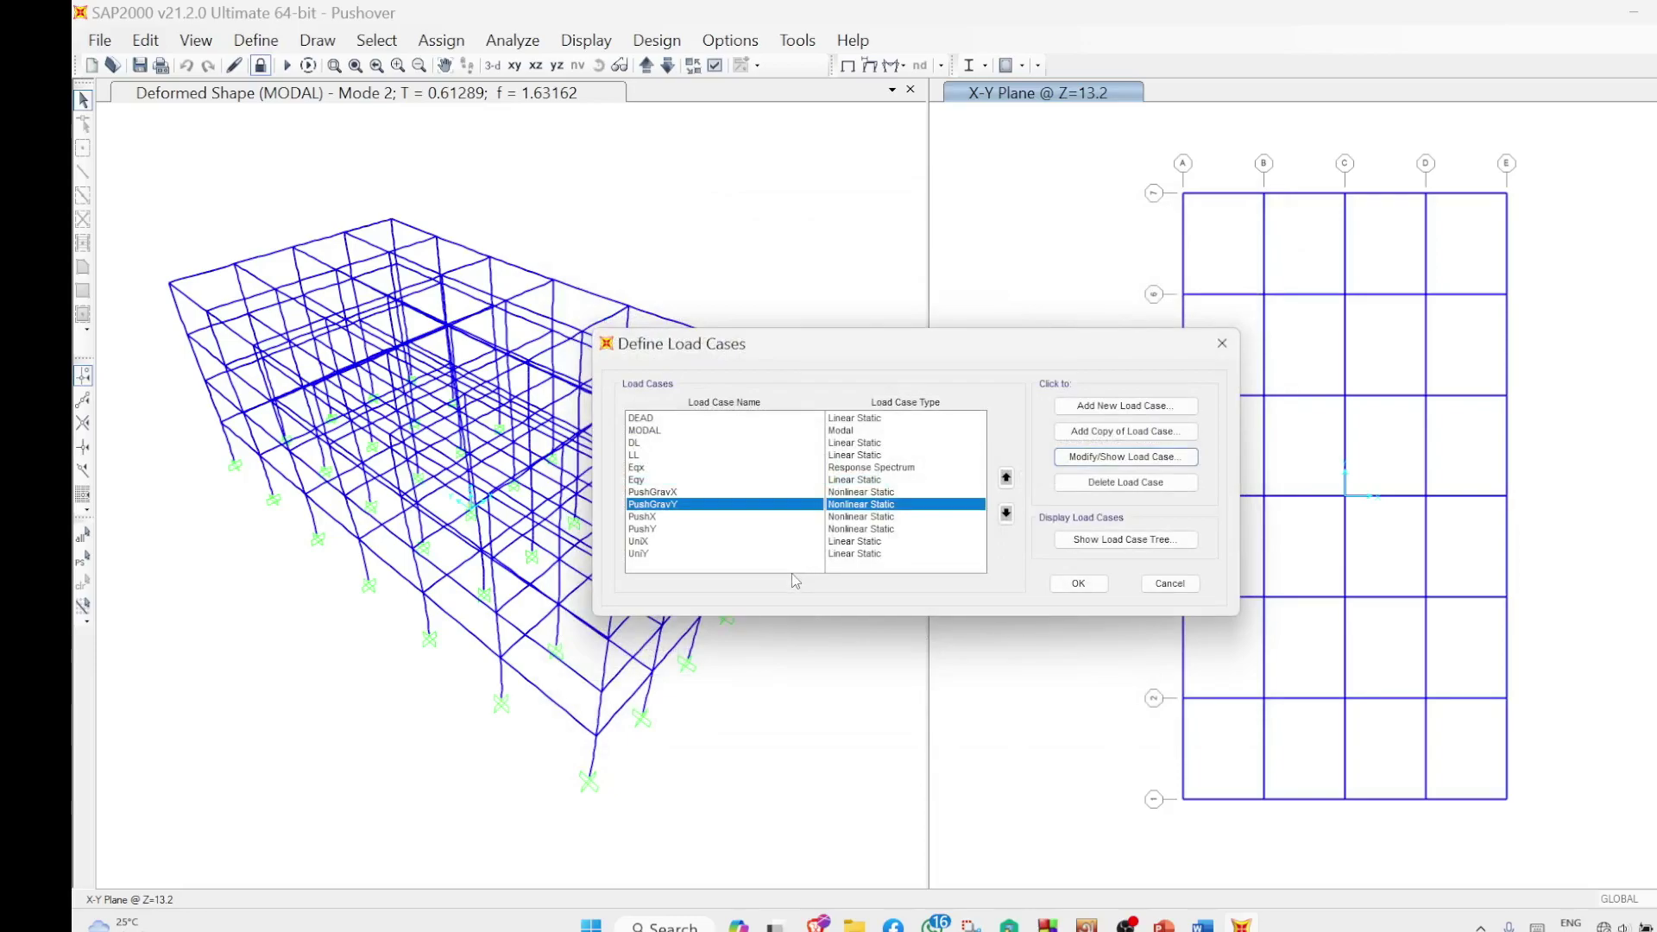
Set the mode 2 scale factor to -1 in the PushX load case and check its load application control
left_click(645, 517)
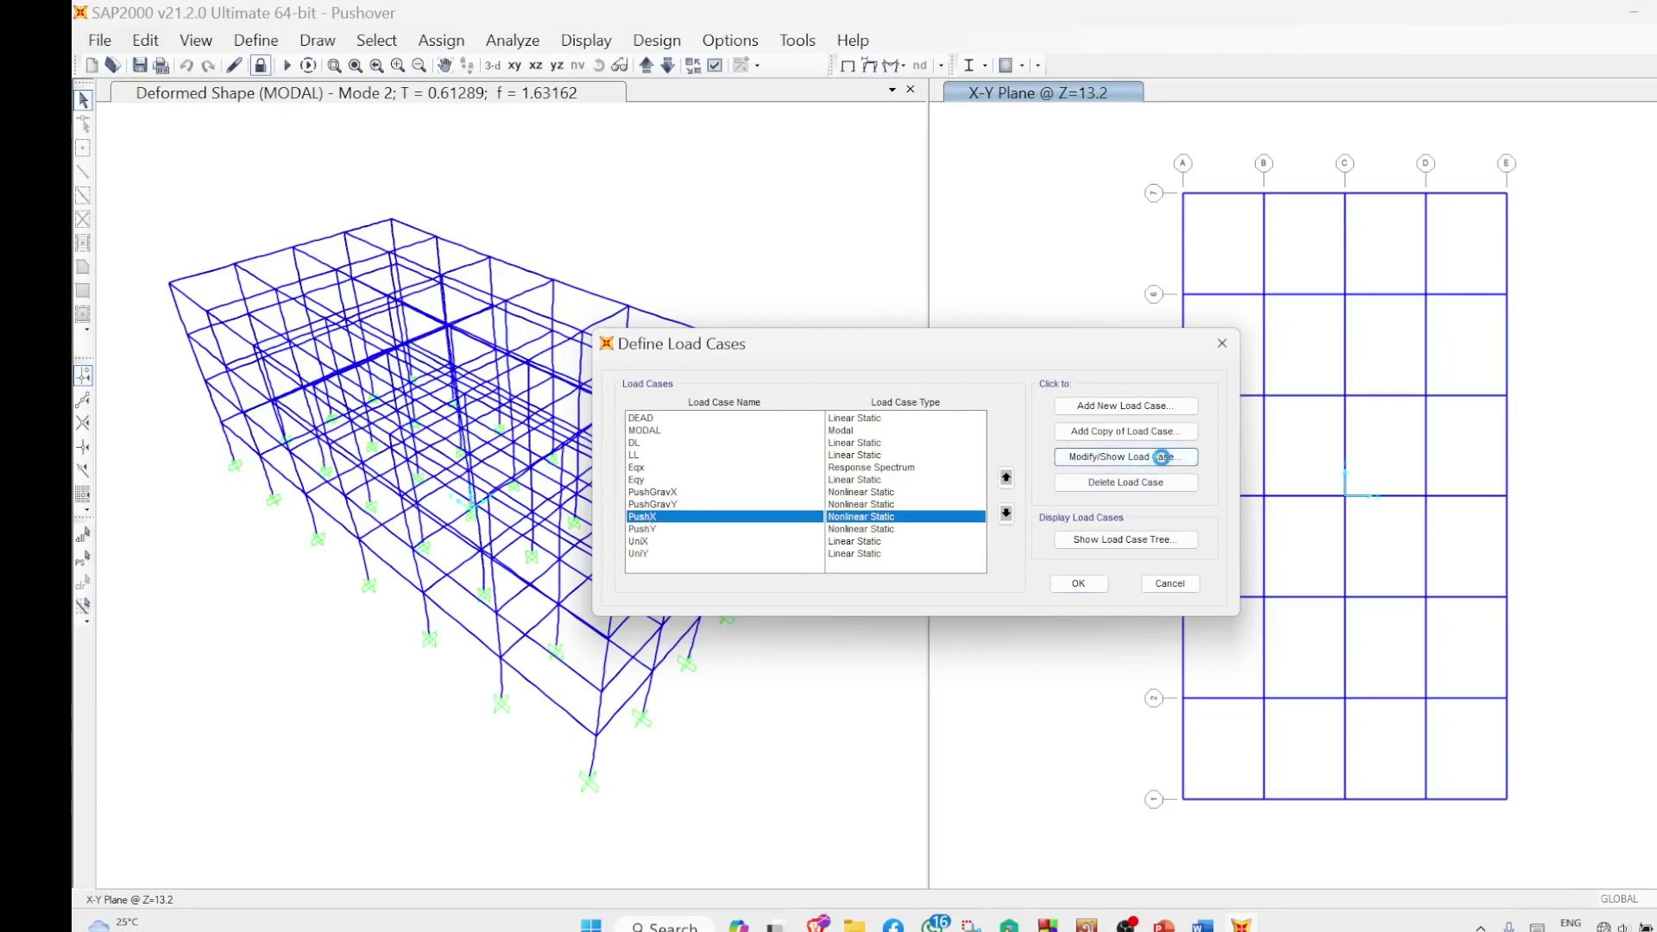
left_click(1164, 458)
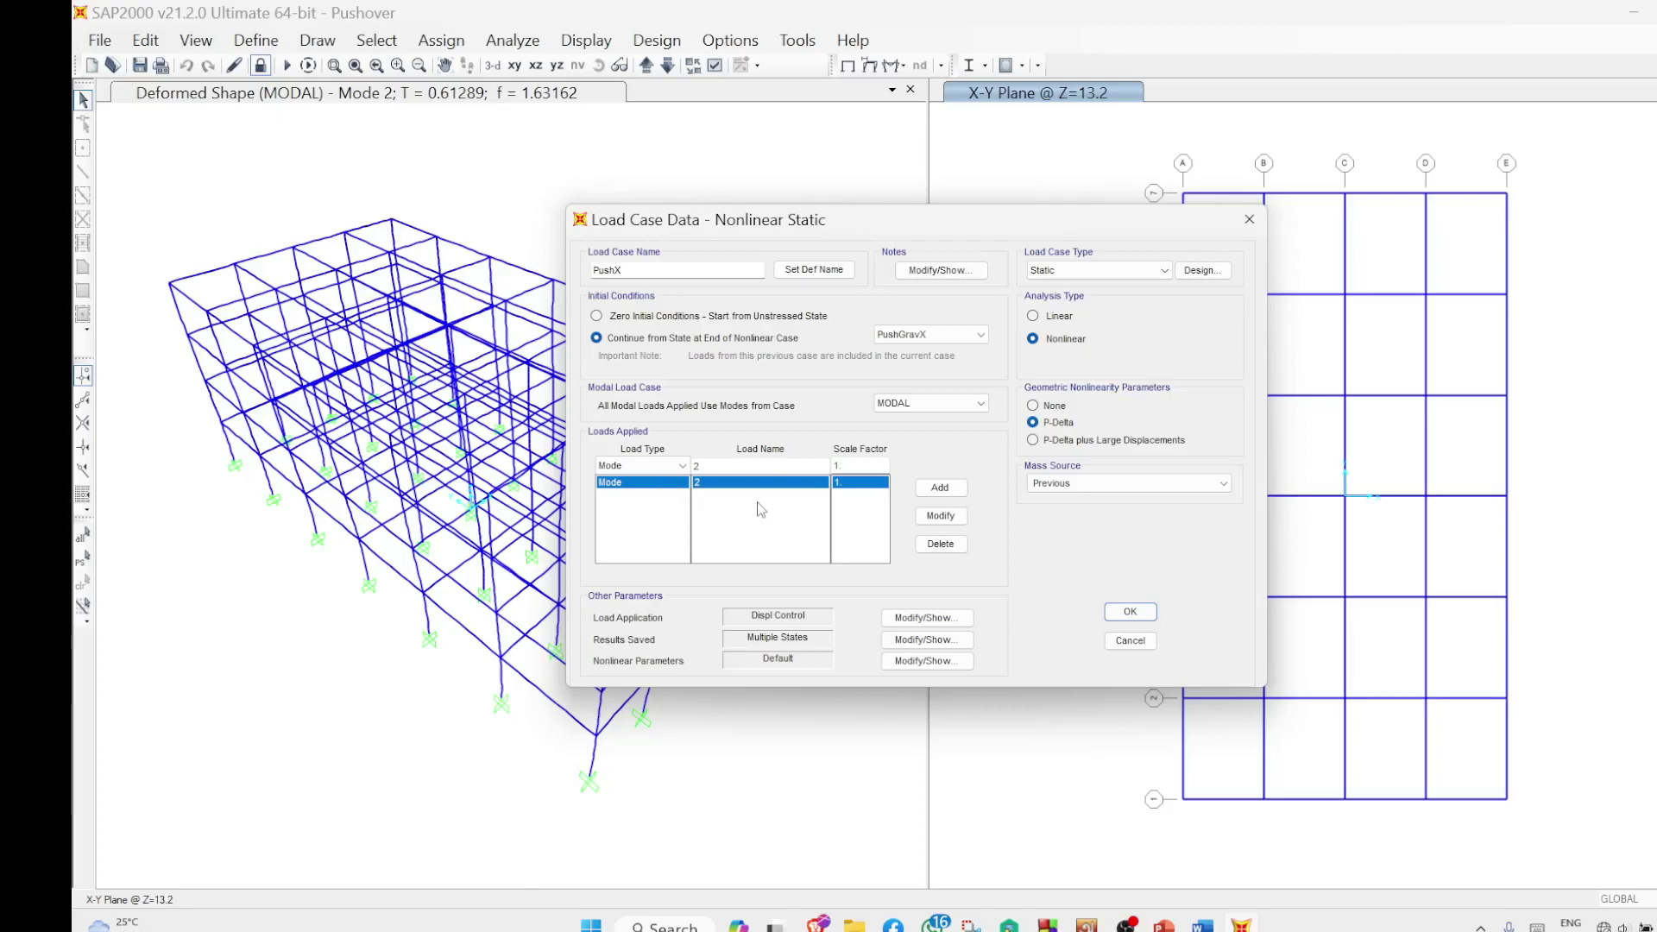
left_click(858, 466)
left_click_drag(844, 464, 827, 460)
type("-1")
left_click(941, 516)
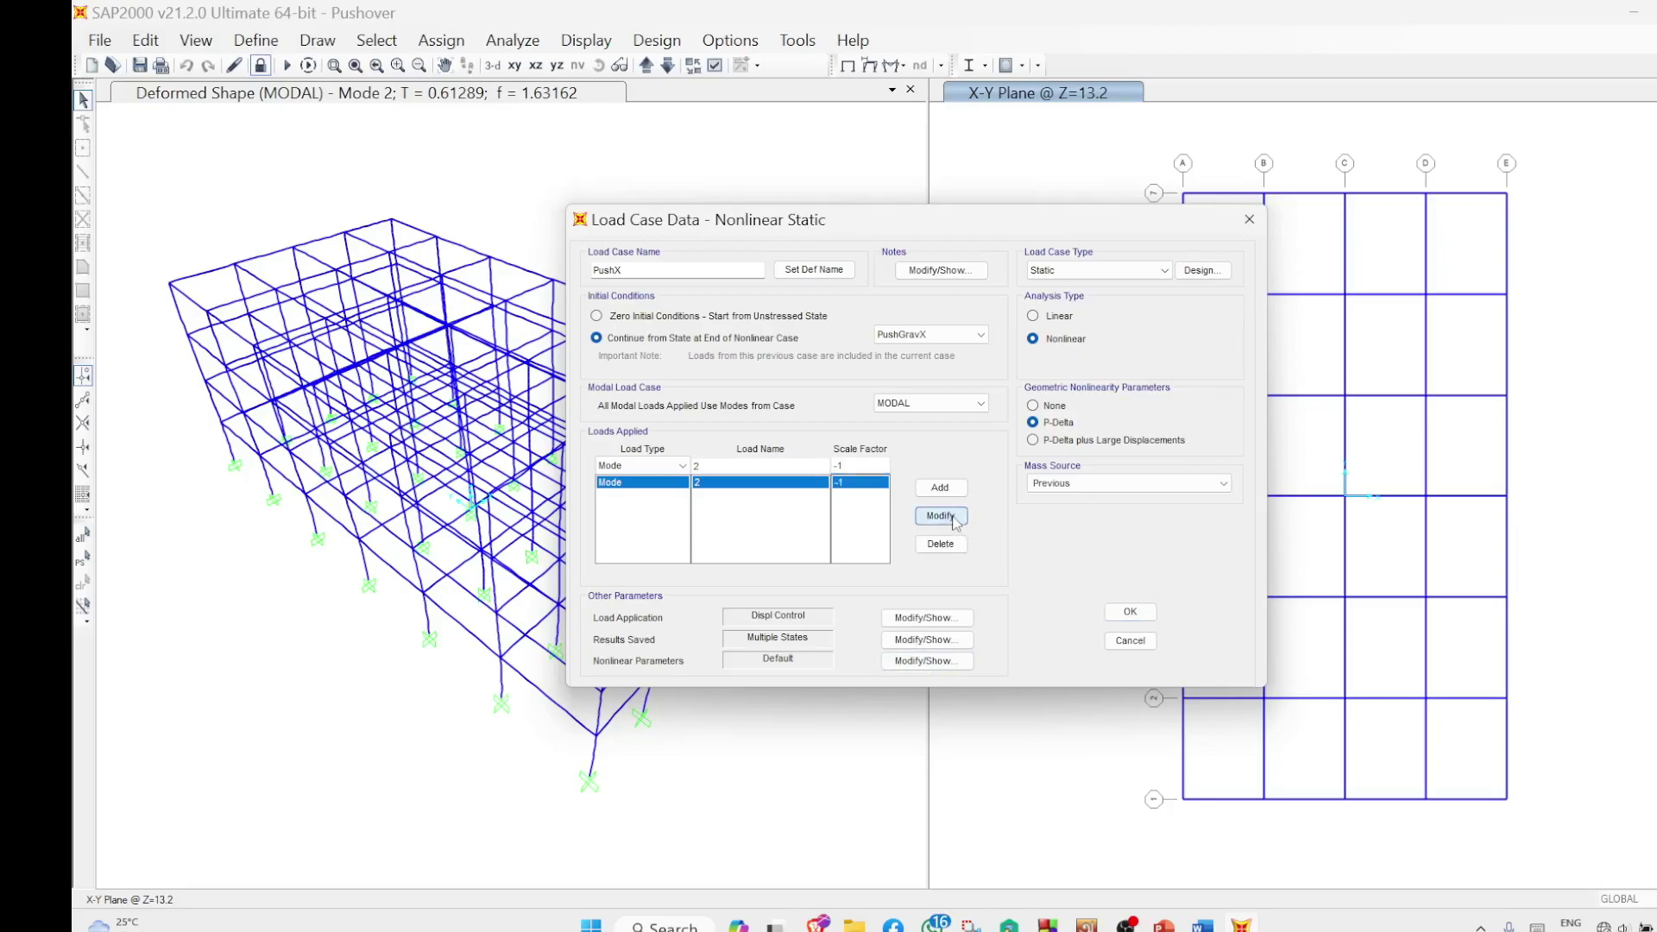
left_click(927, 617)
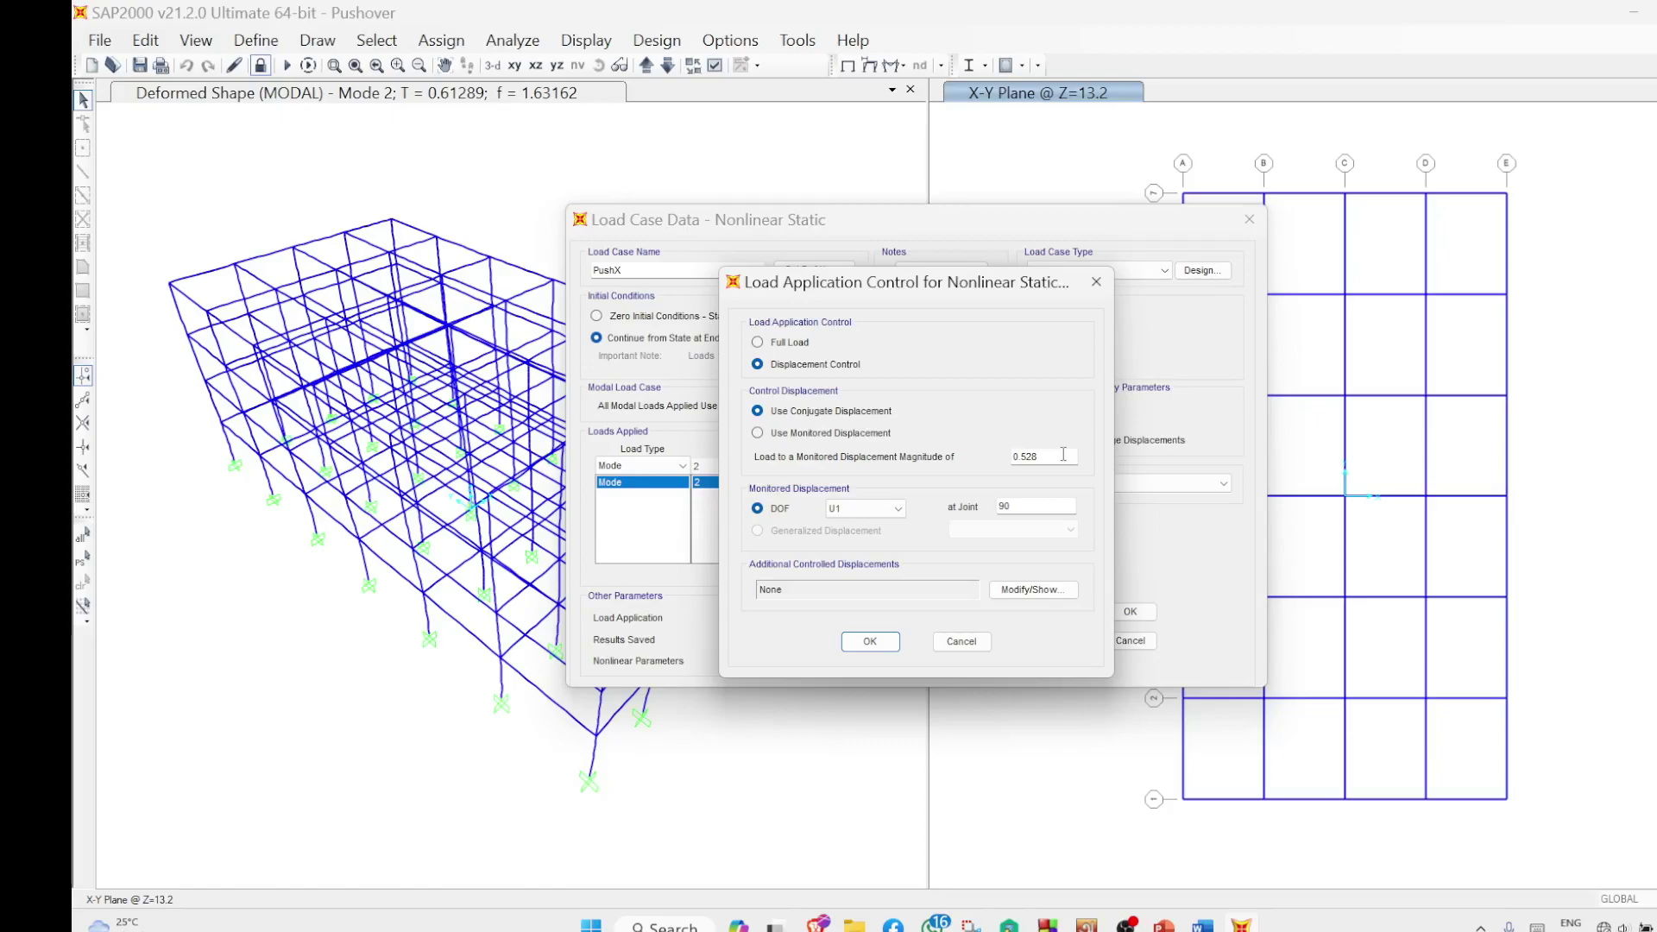
left_click(870, 641)
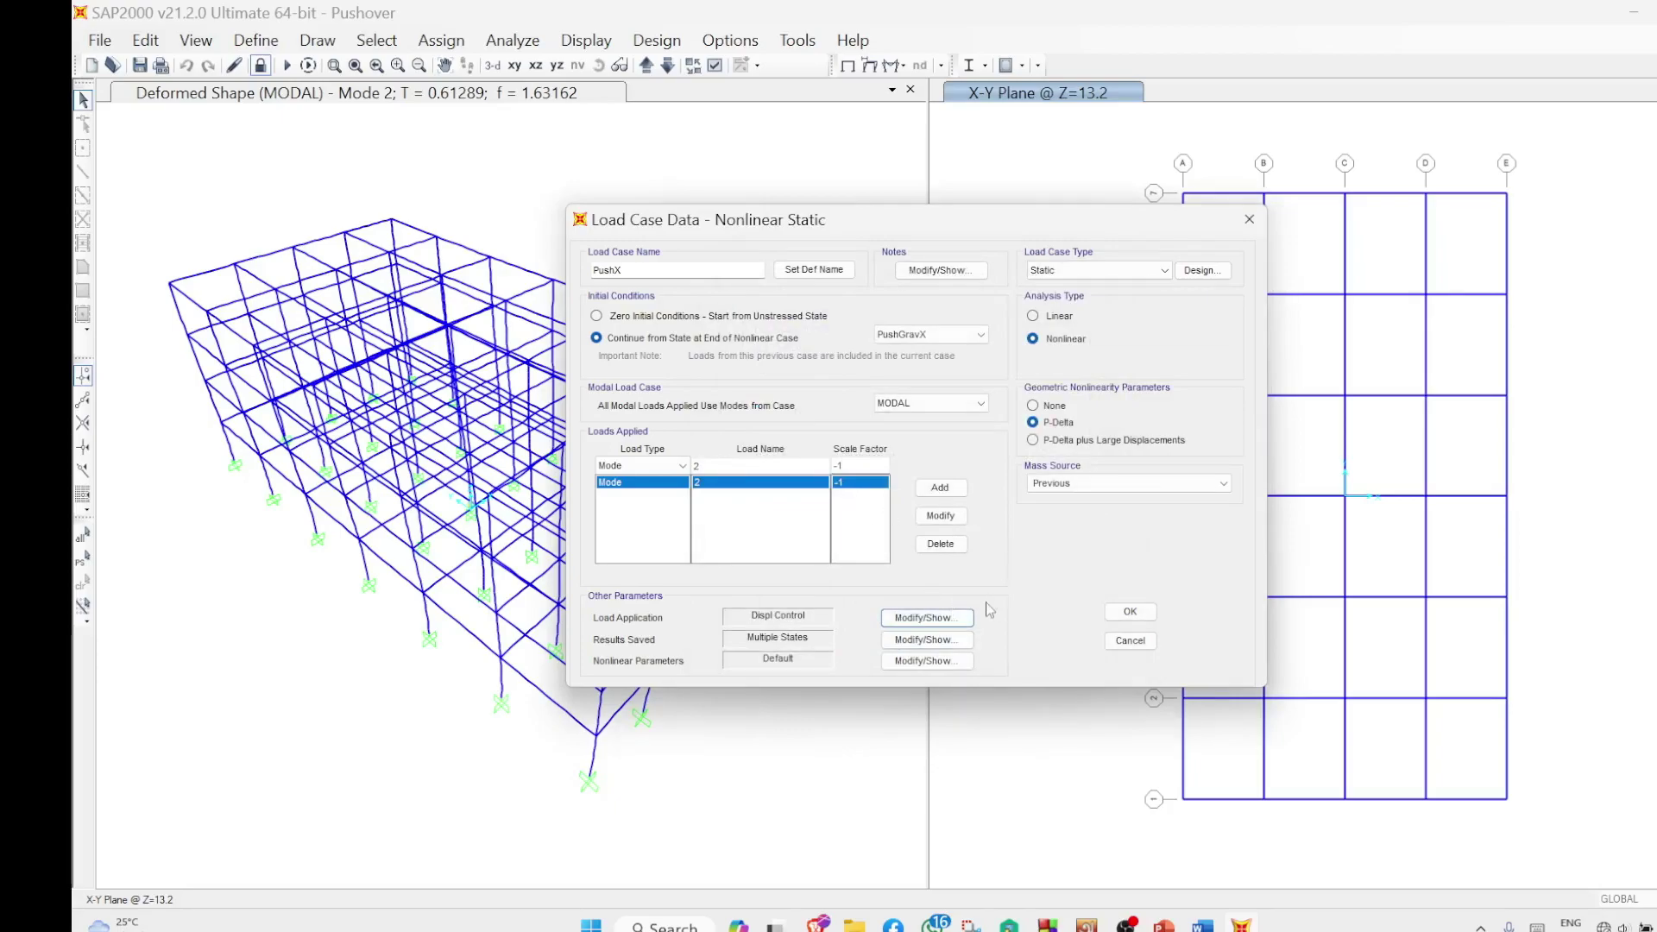
left_click(1119, 613)
Set the scale factor of mode 1 to 1 in the PushY load case's applied loads
left_click(668, 529)
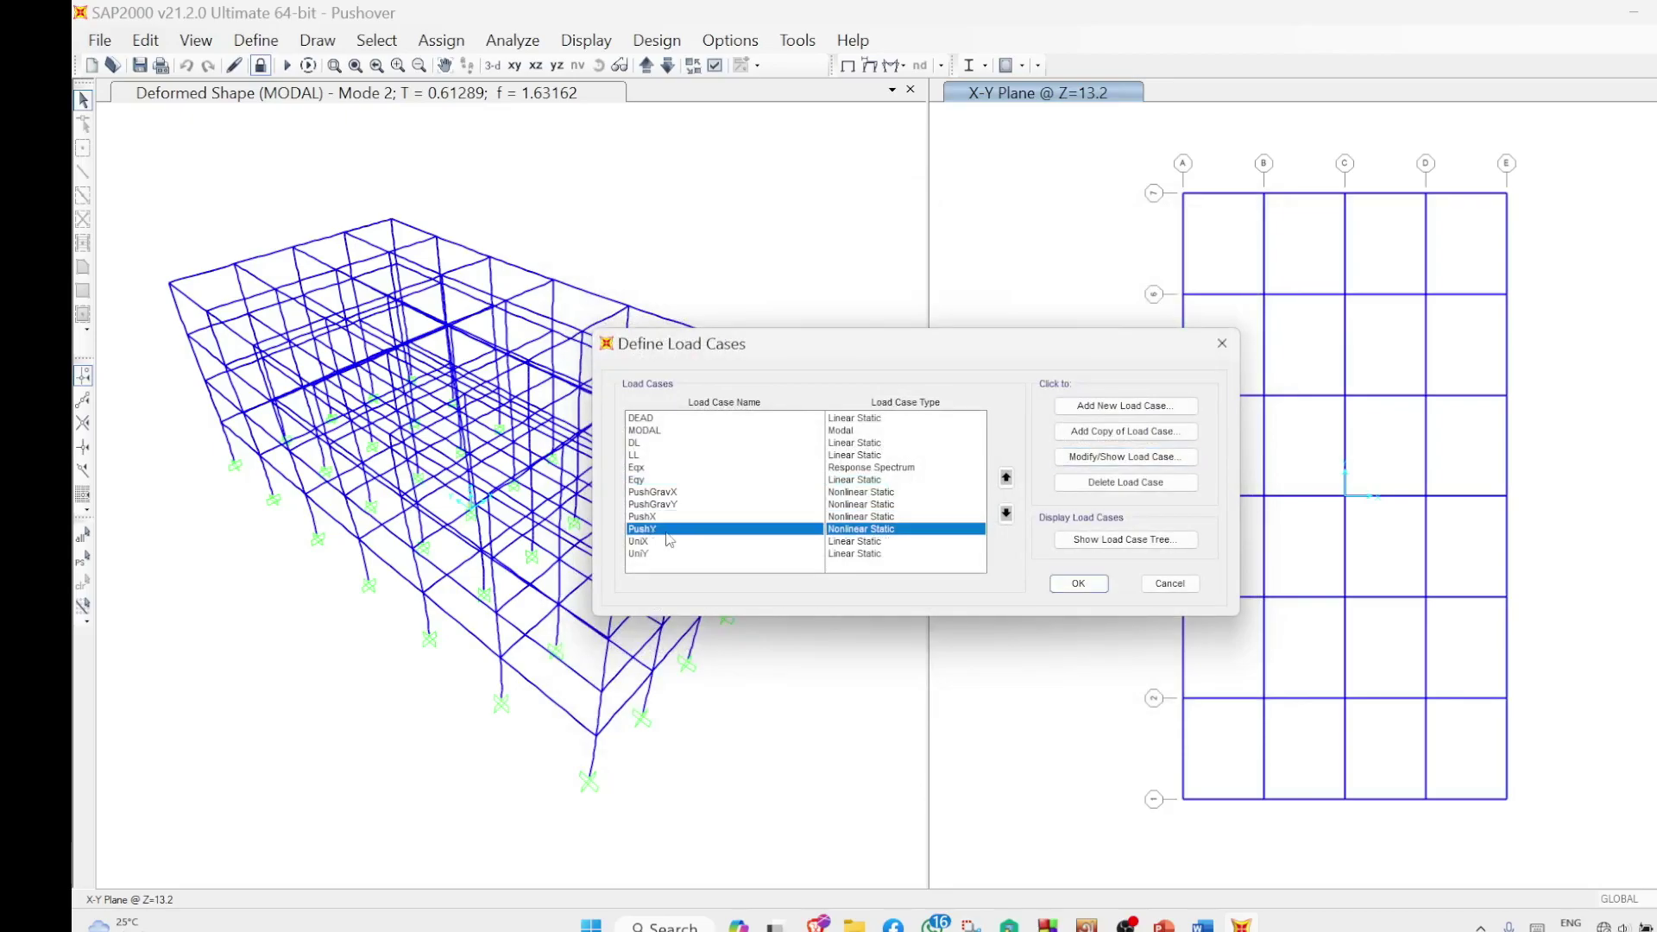
left_click(1150, 463)
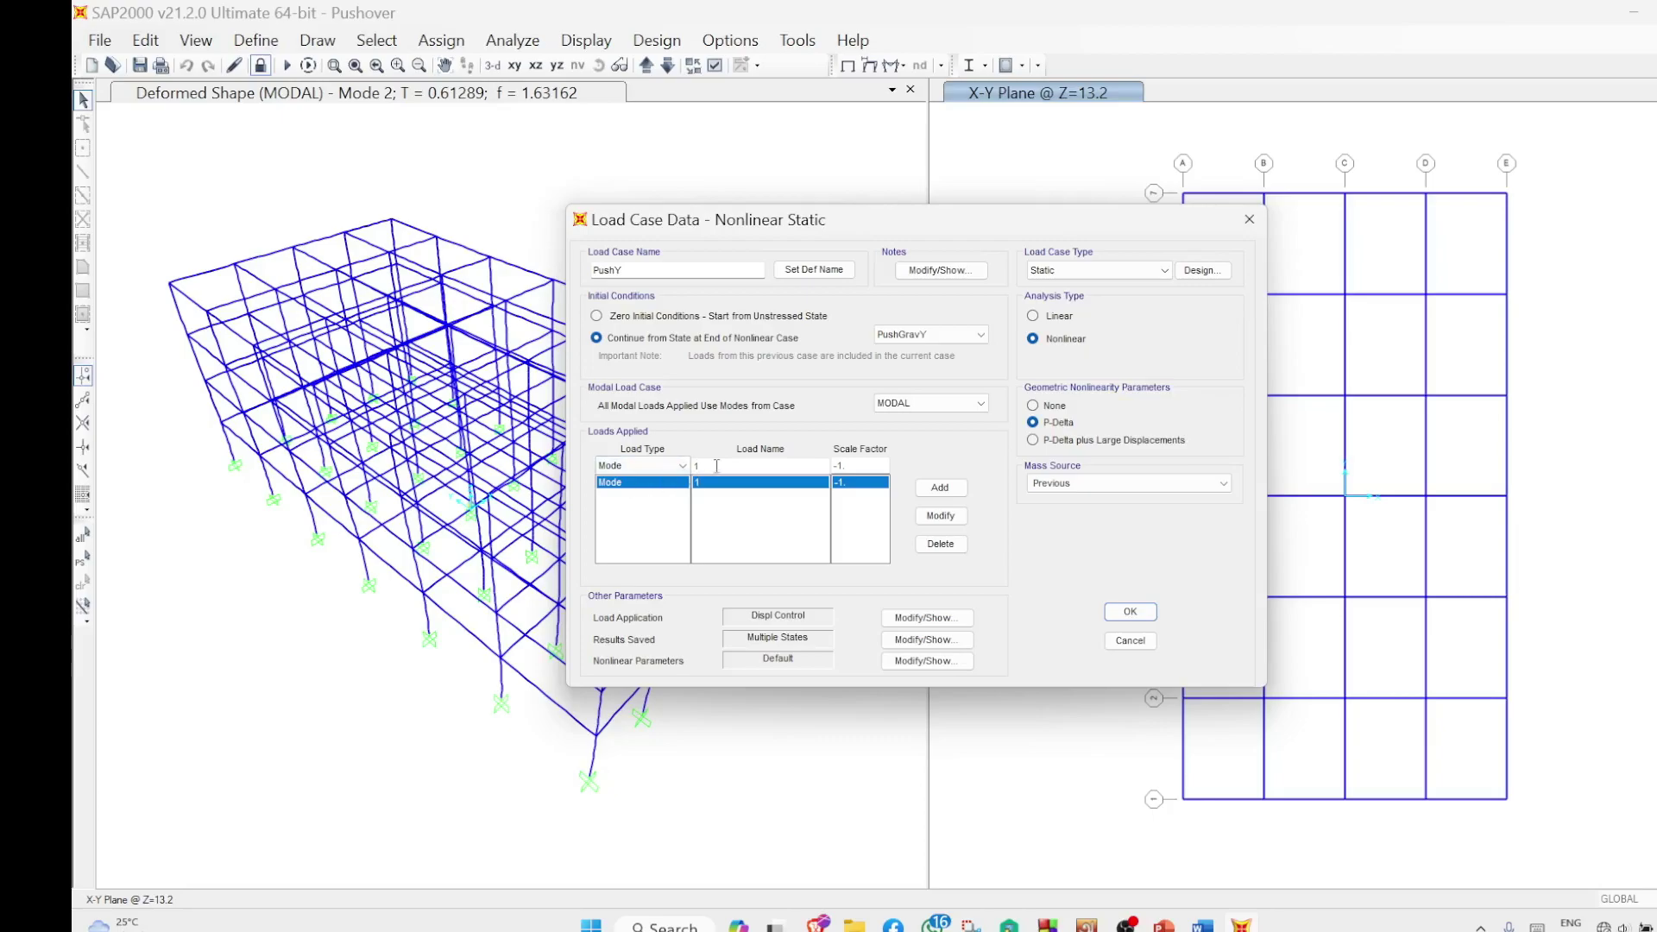
left_click_drag(863, 469, 829, 463)
type("1")
left_click(942, 517)
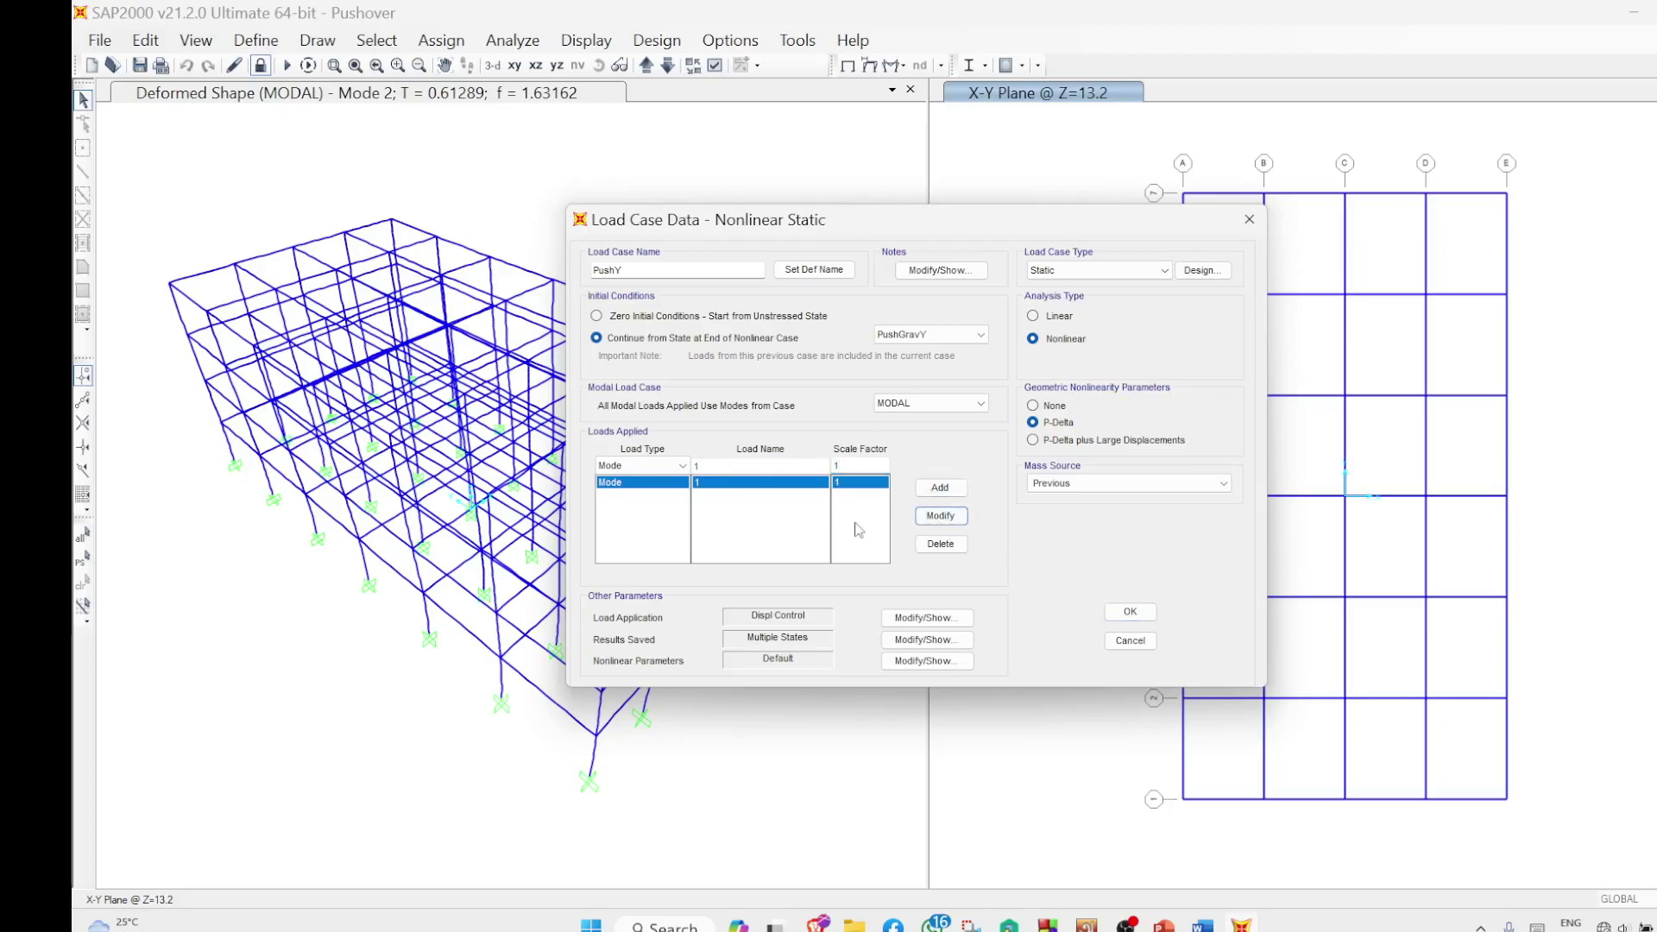
Check the PushY load case's load application control, saved results and nonlinear parameters, and accept its definition
left_click(928, 619)
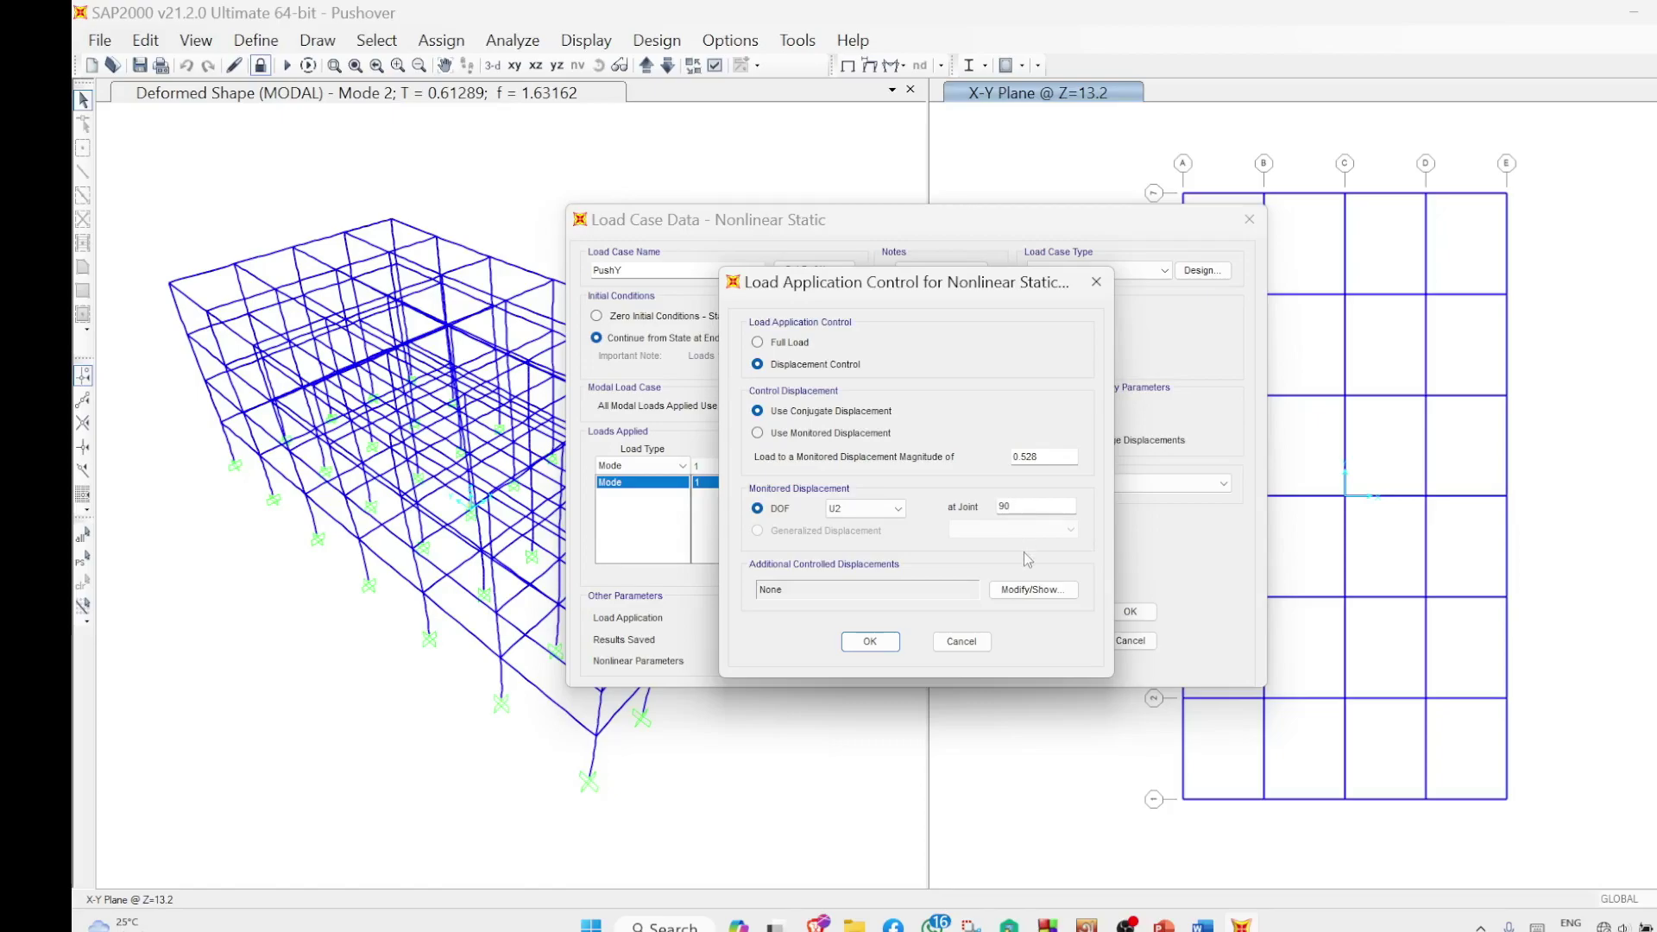
left_click(873, 643)
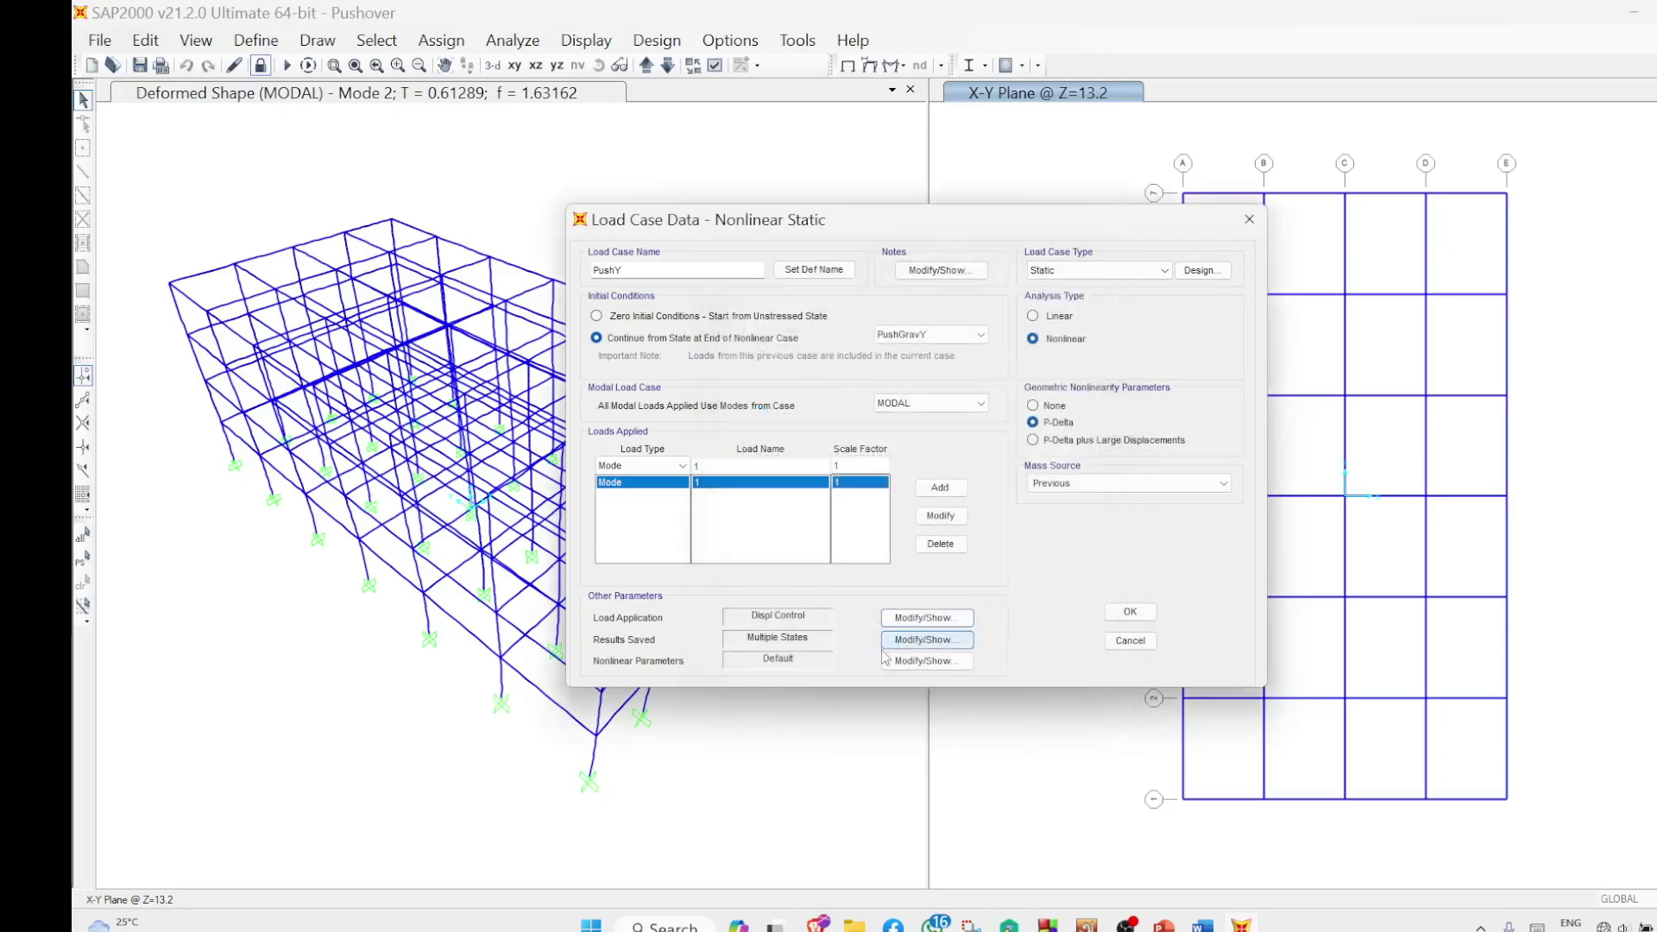
left_click(933, 647)
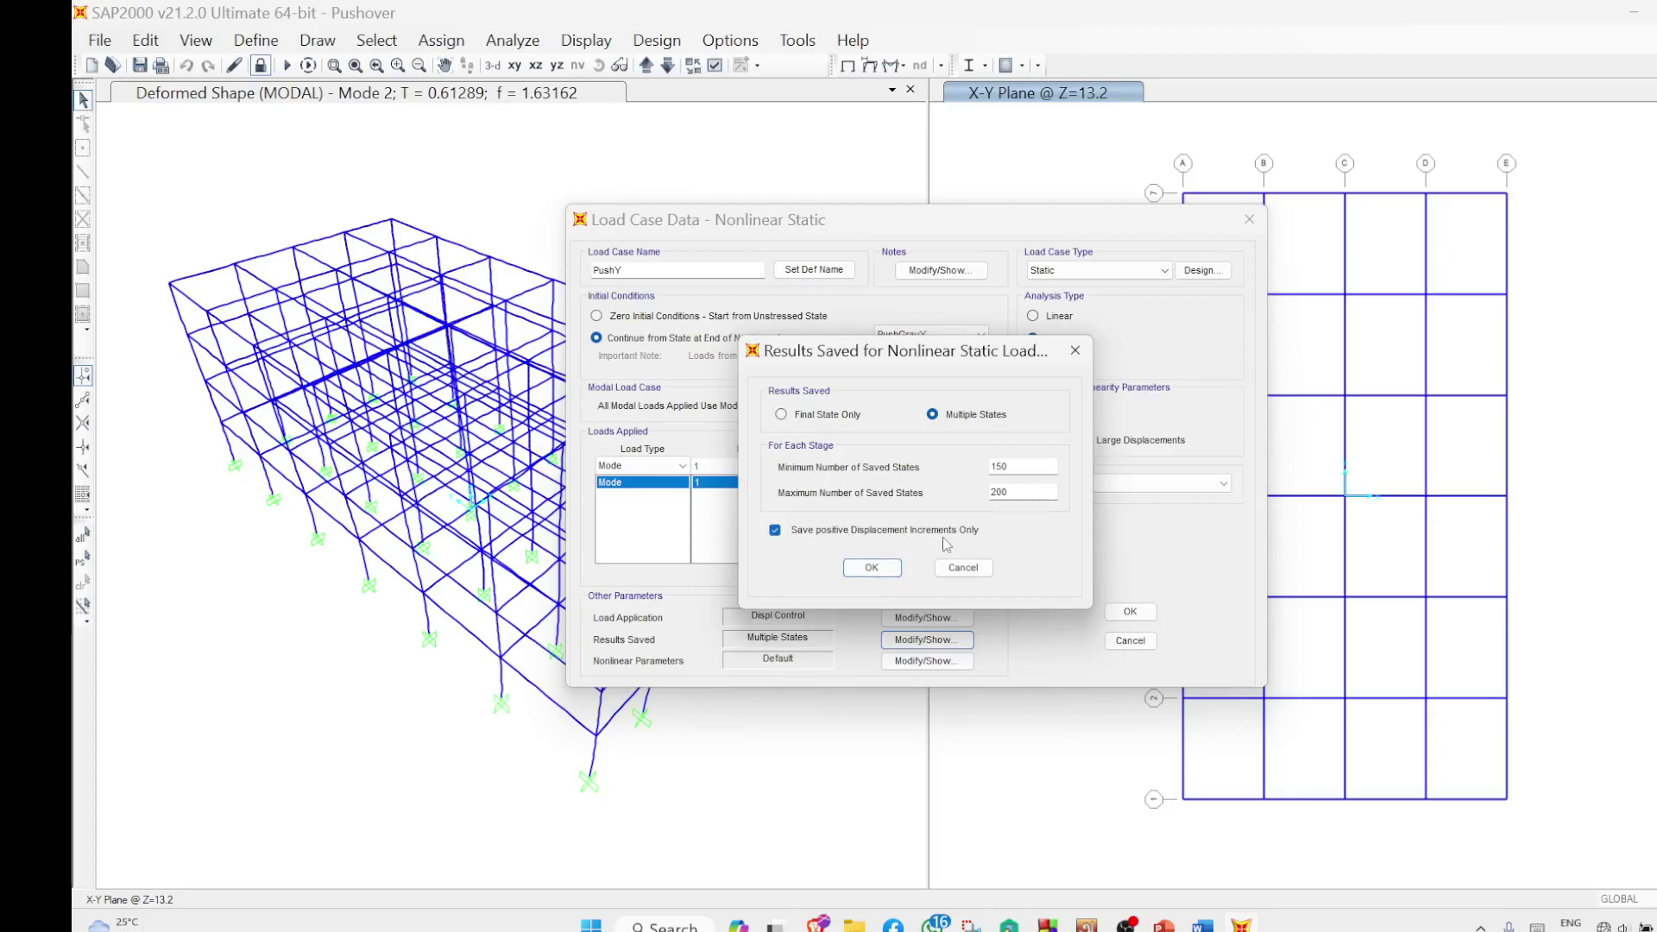
left_click(872, 568)
left_click(966, 663)
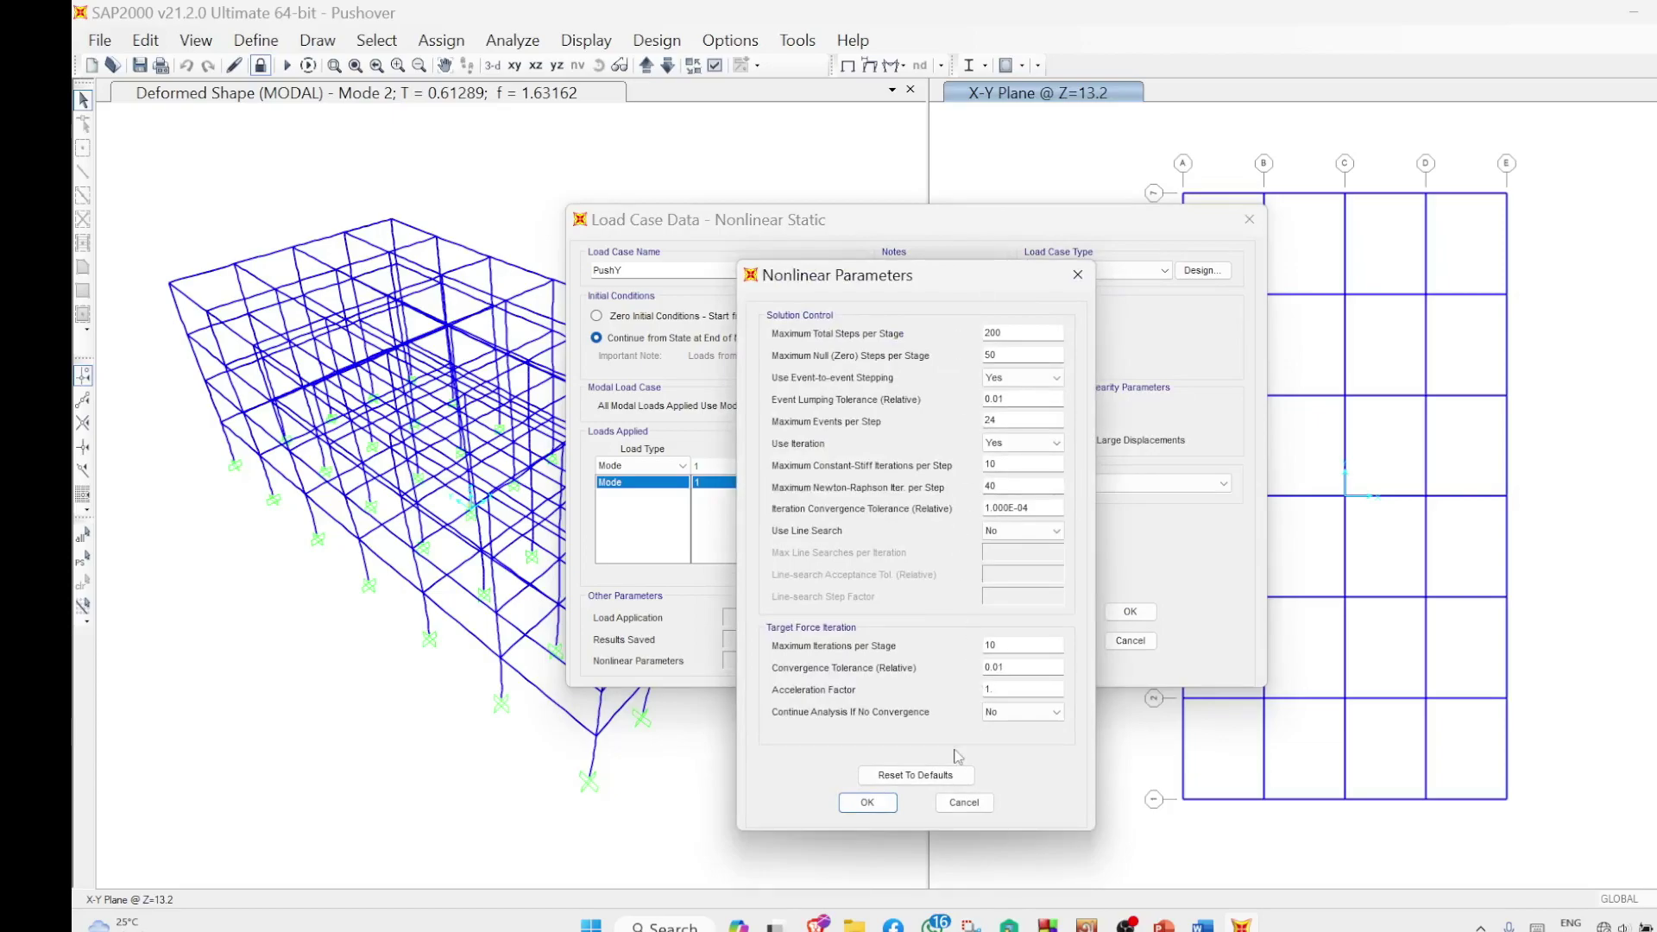
left_click(893, 802)
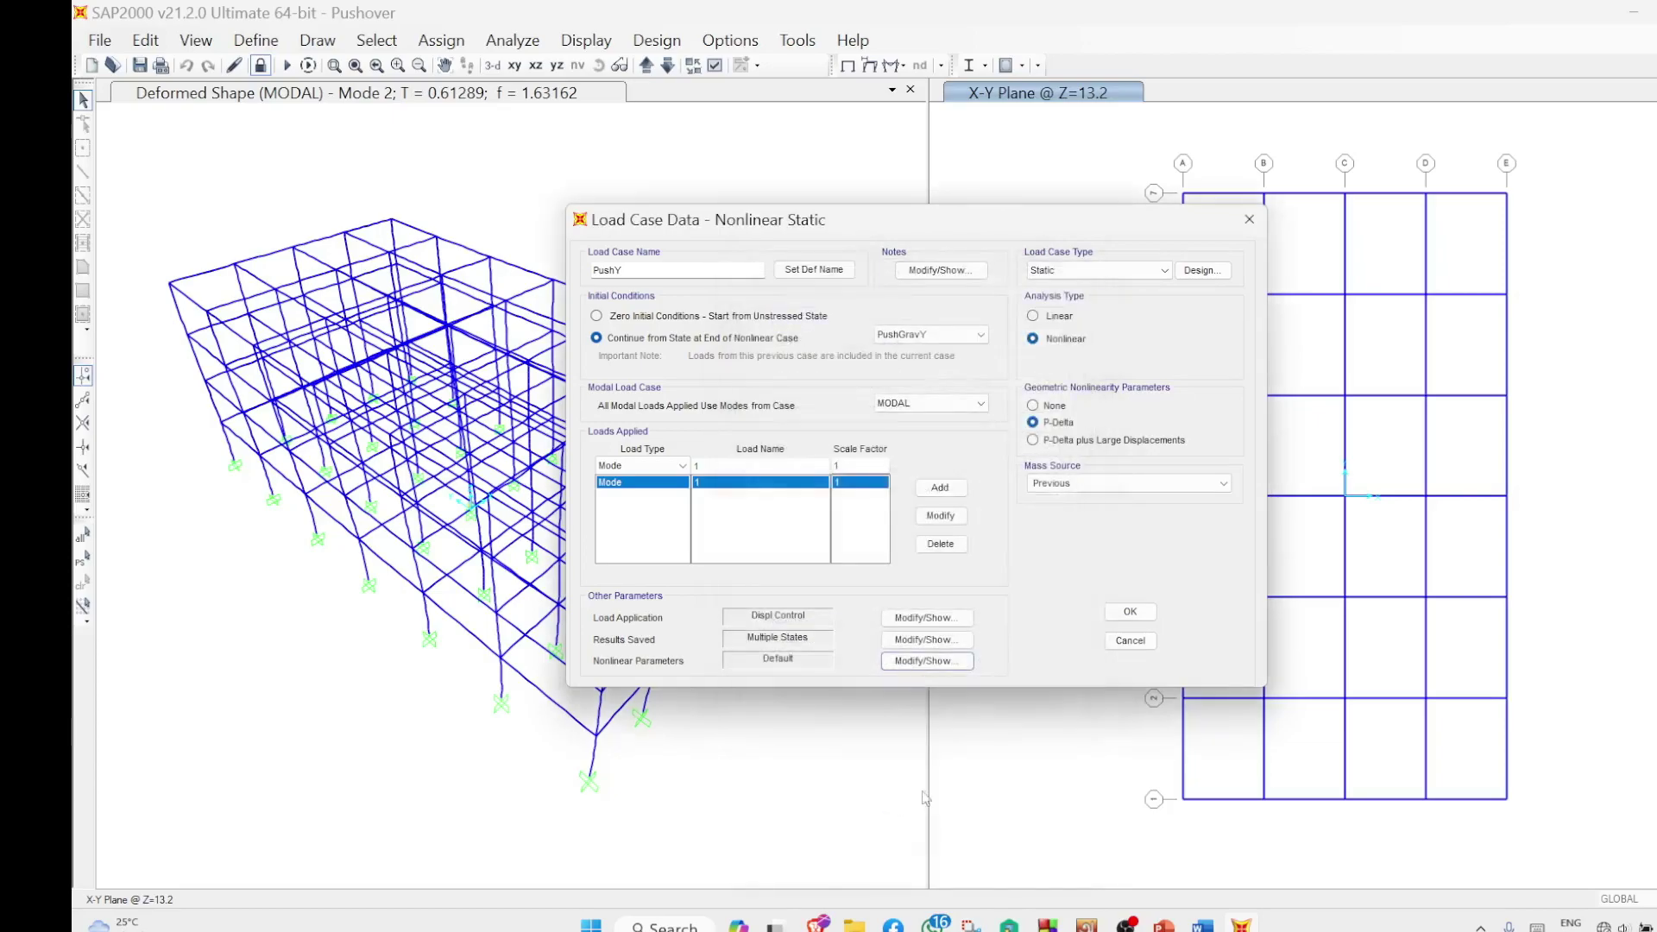
left_click(1130, 613)
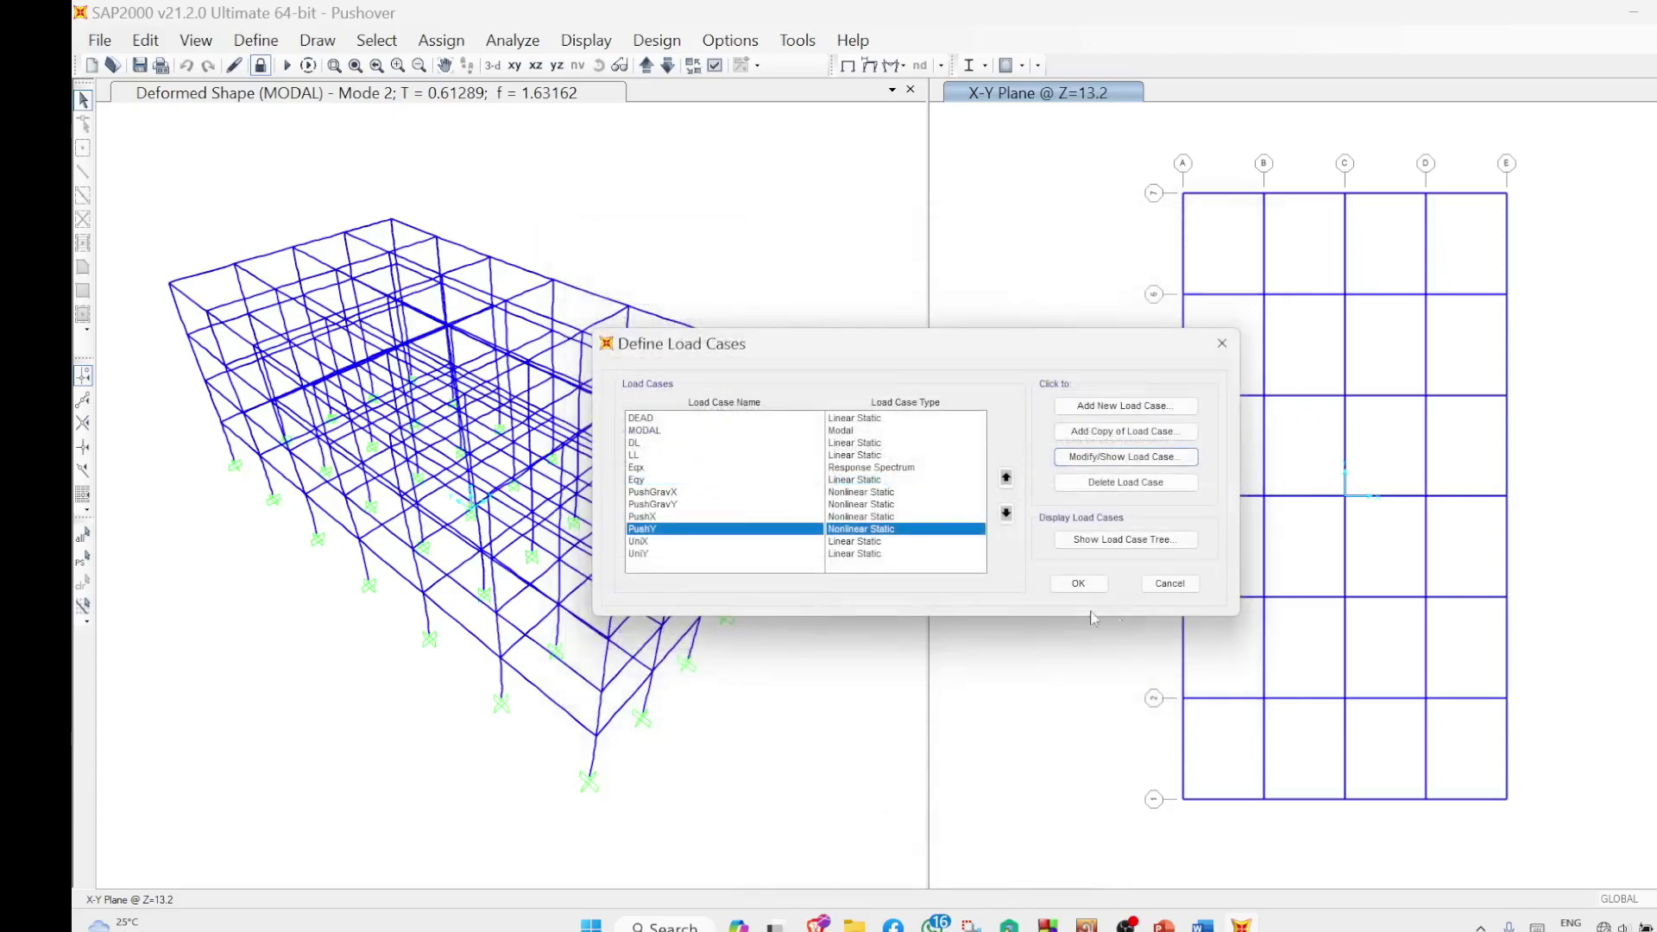
Make the UniX load case use the stiffness at the end of nonlinear case PushGravX, keeping its UniX load pattern, and save the load cases
left_click(641, 541)
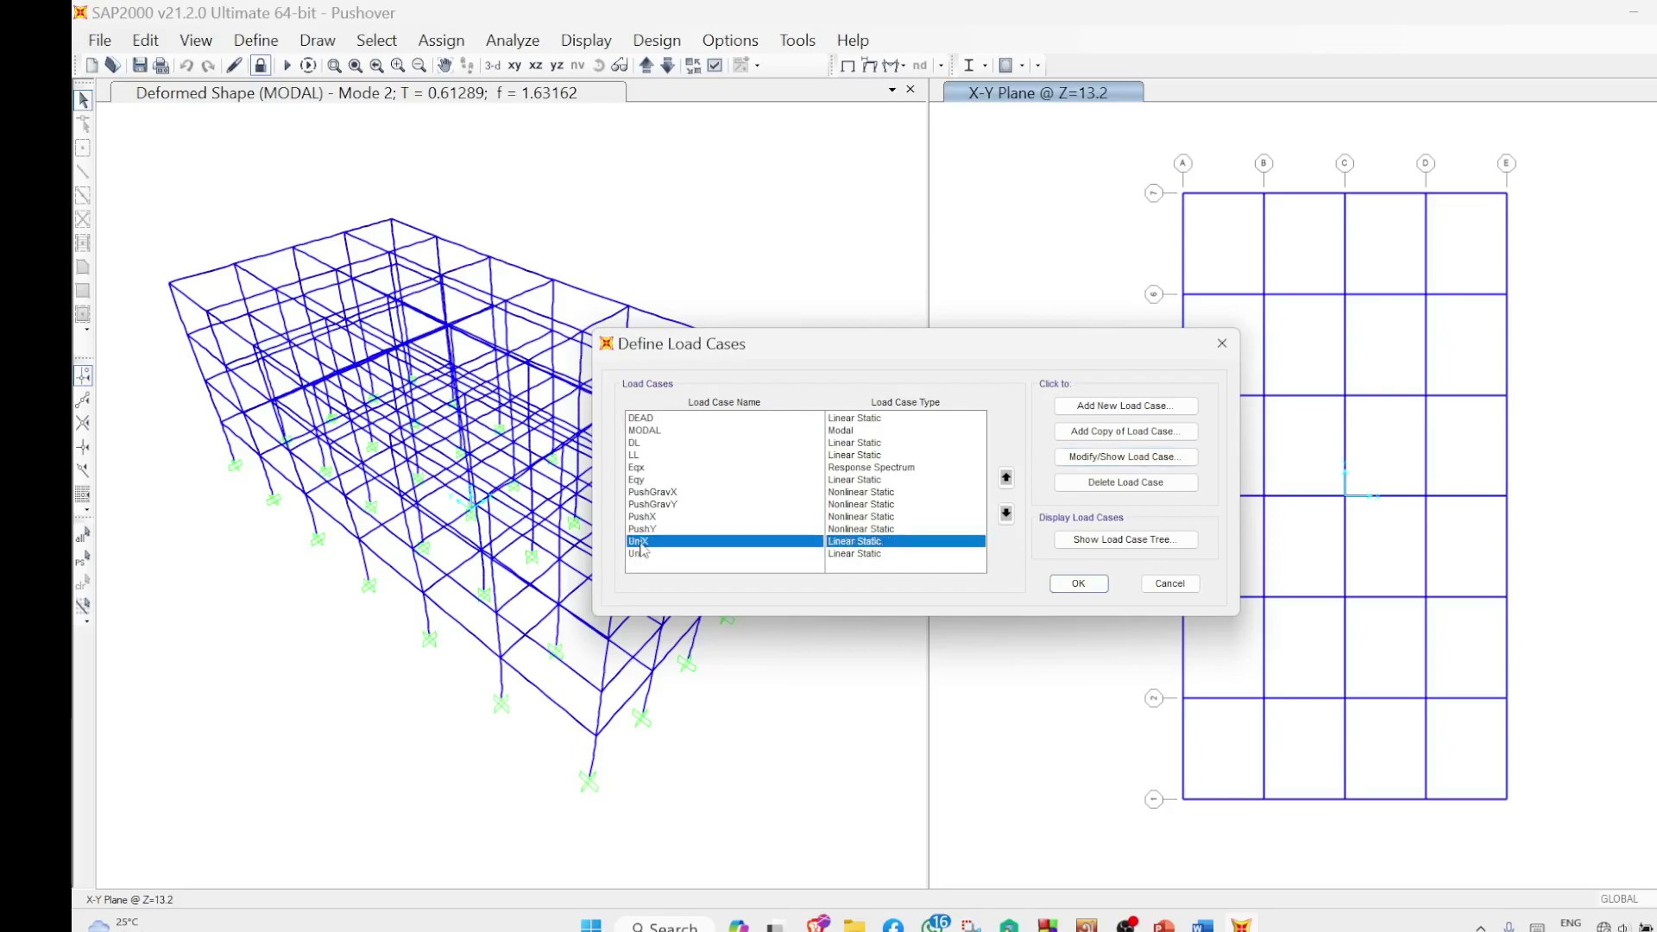
left_click(1150, 464)
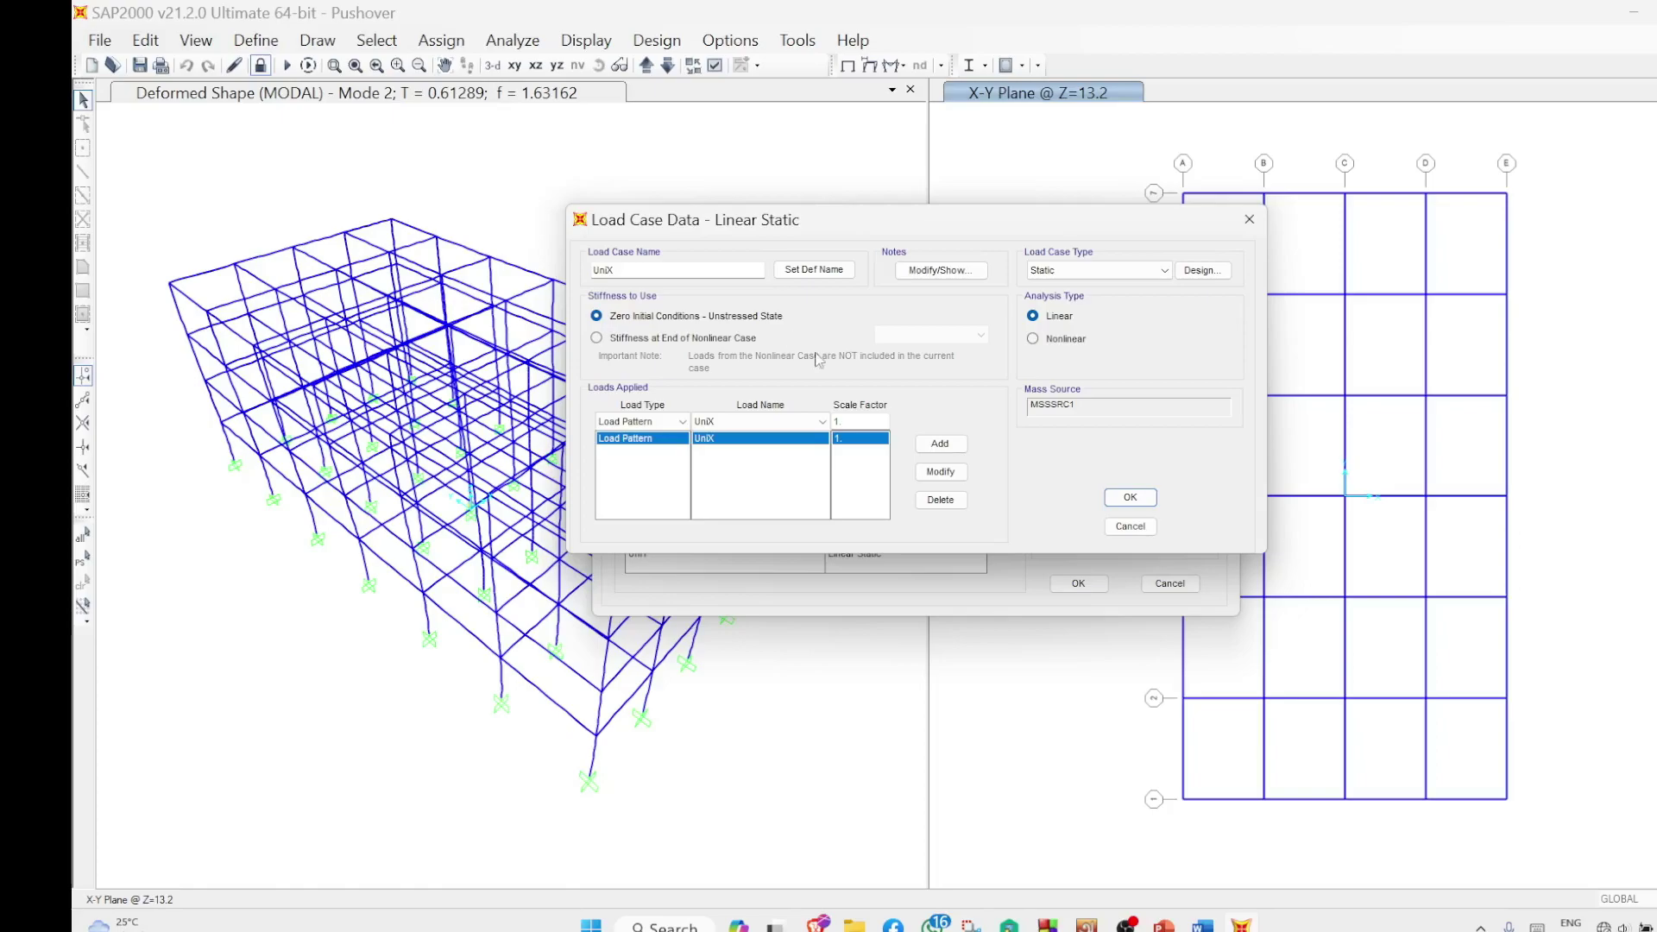
left_click(626, 339)
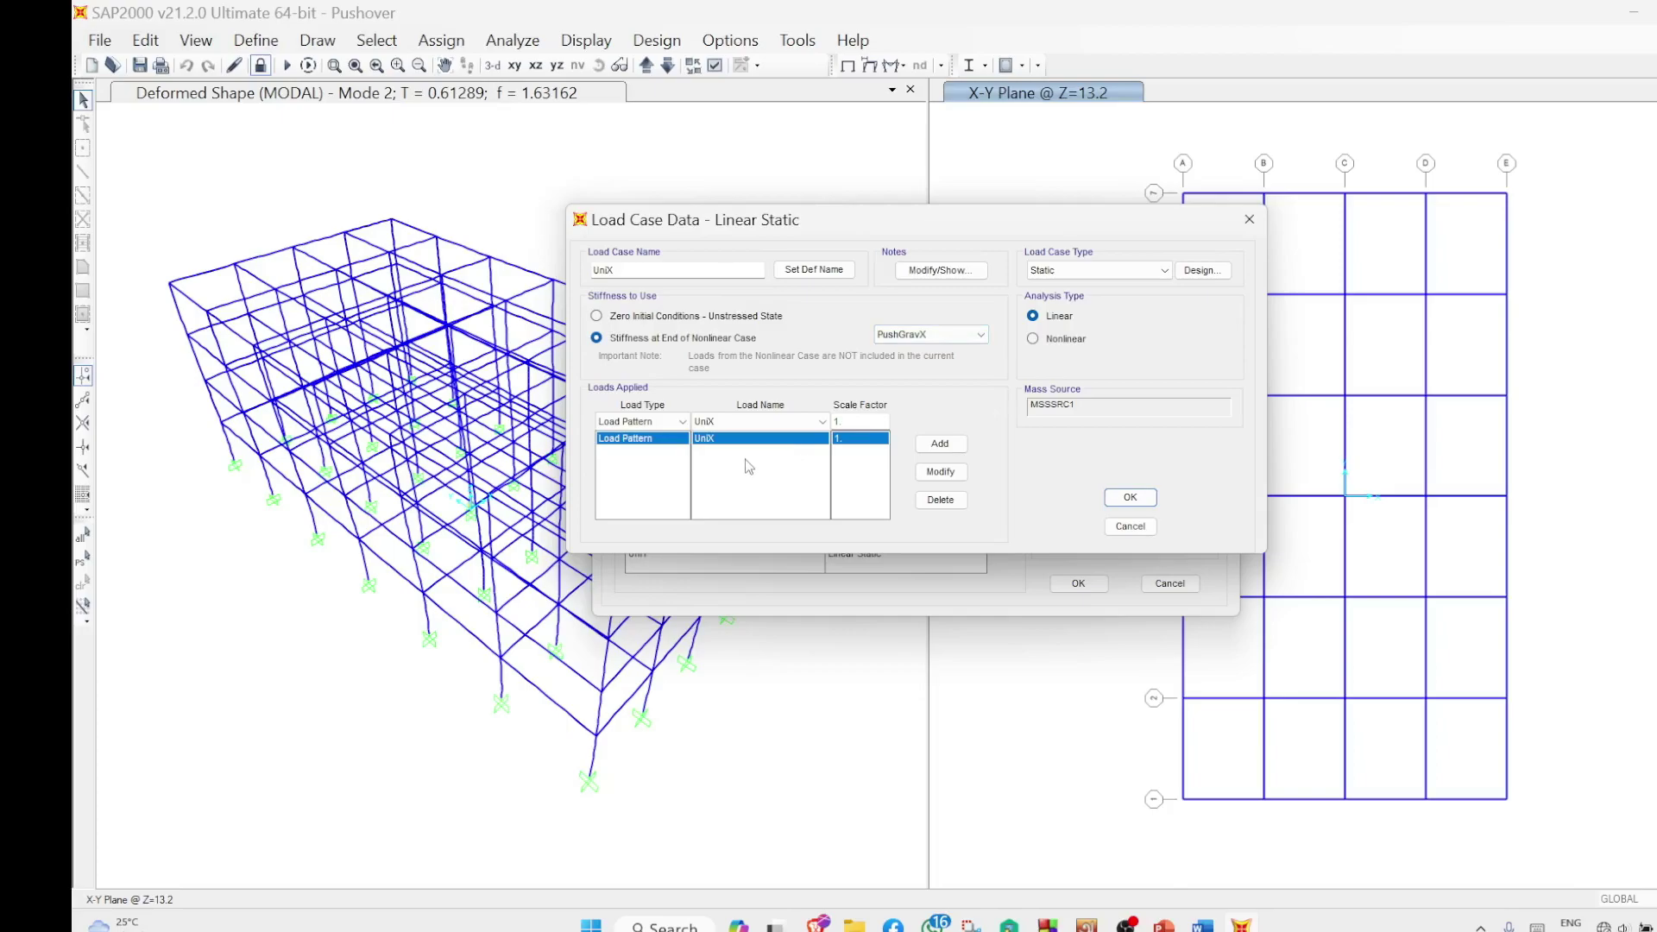
left_click(684, 422)
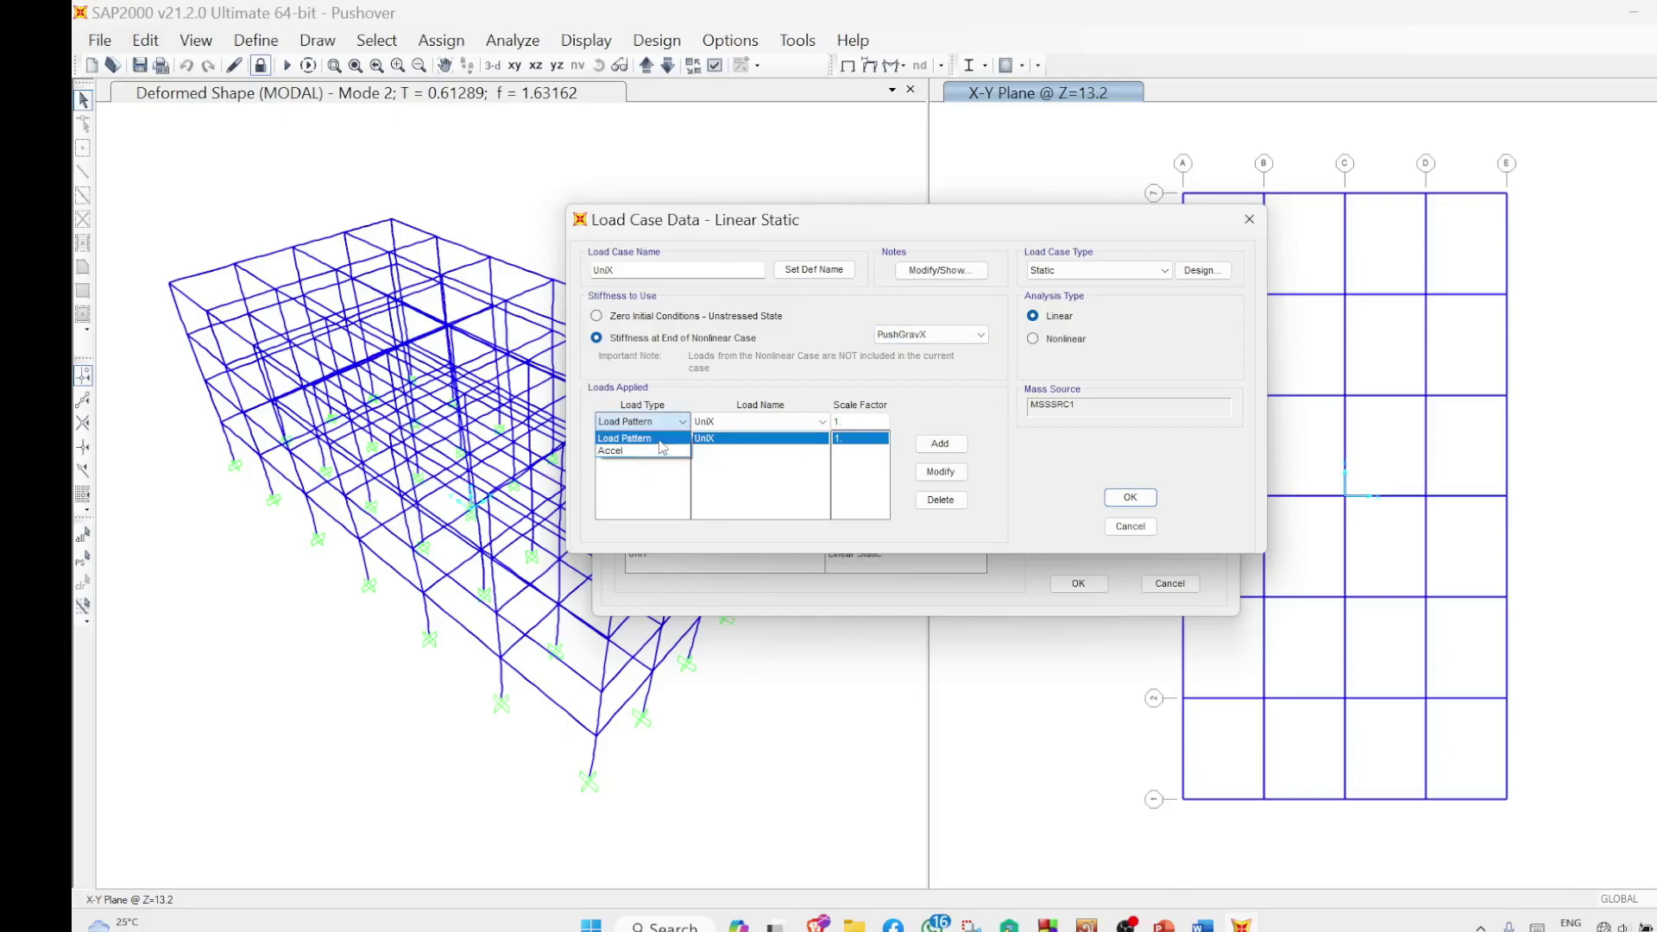
left_click(663, 439)
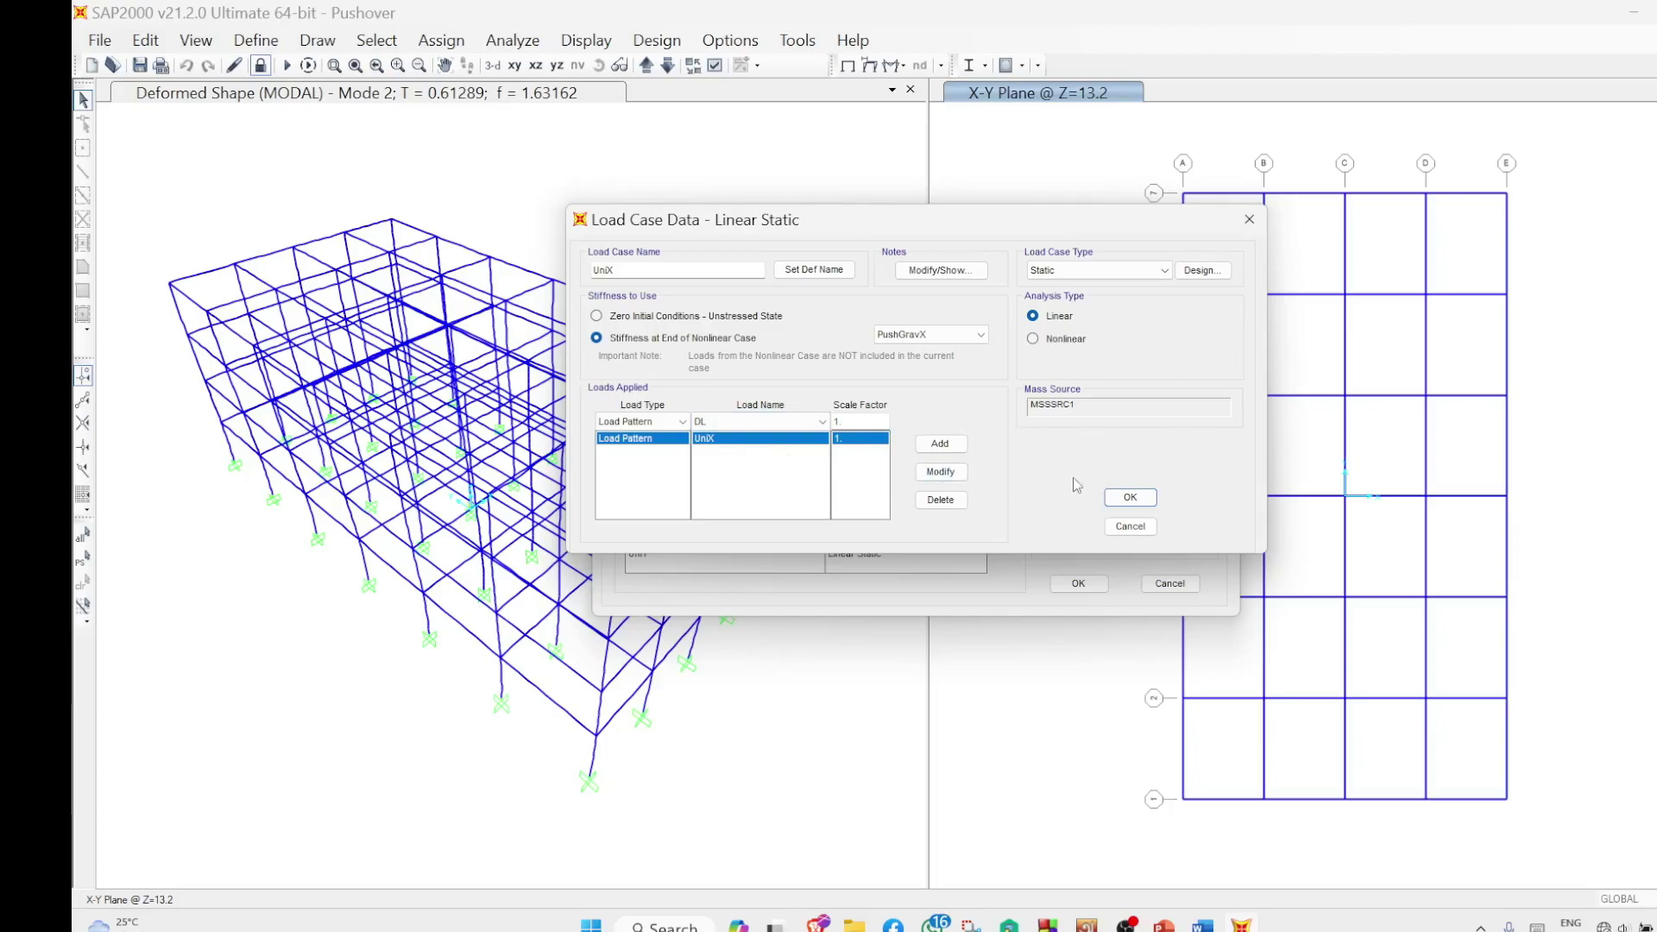
left_click(1123, 500)
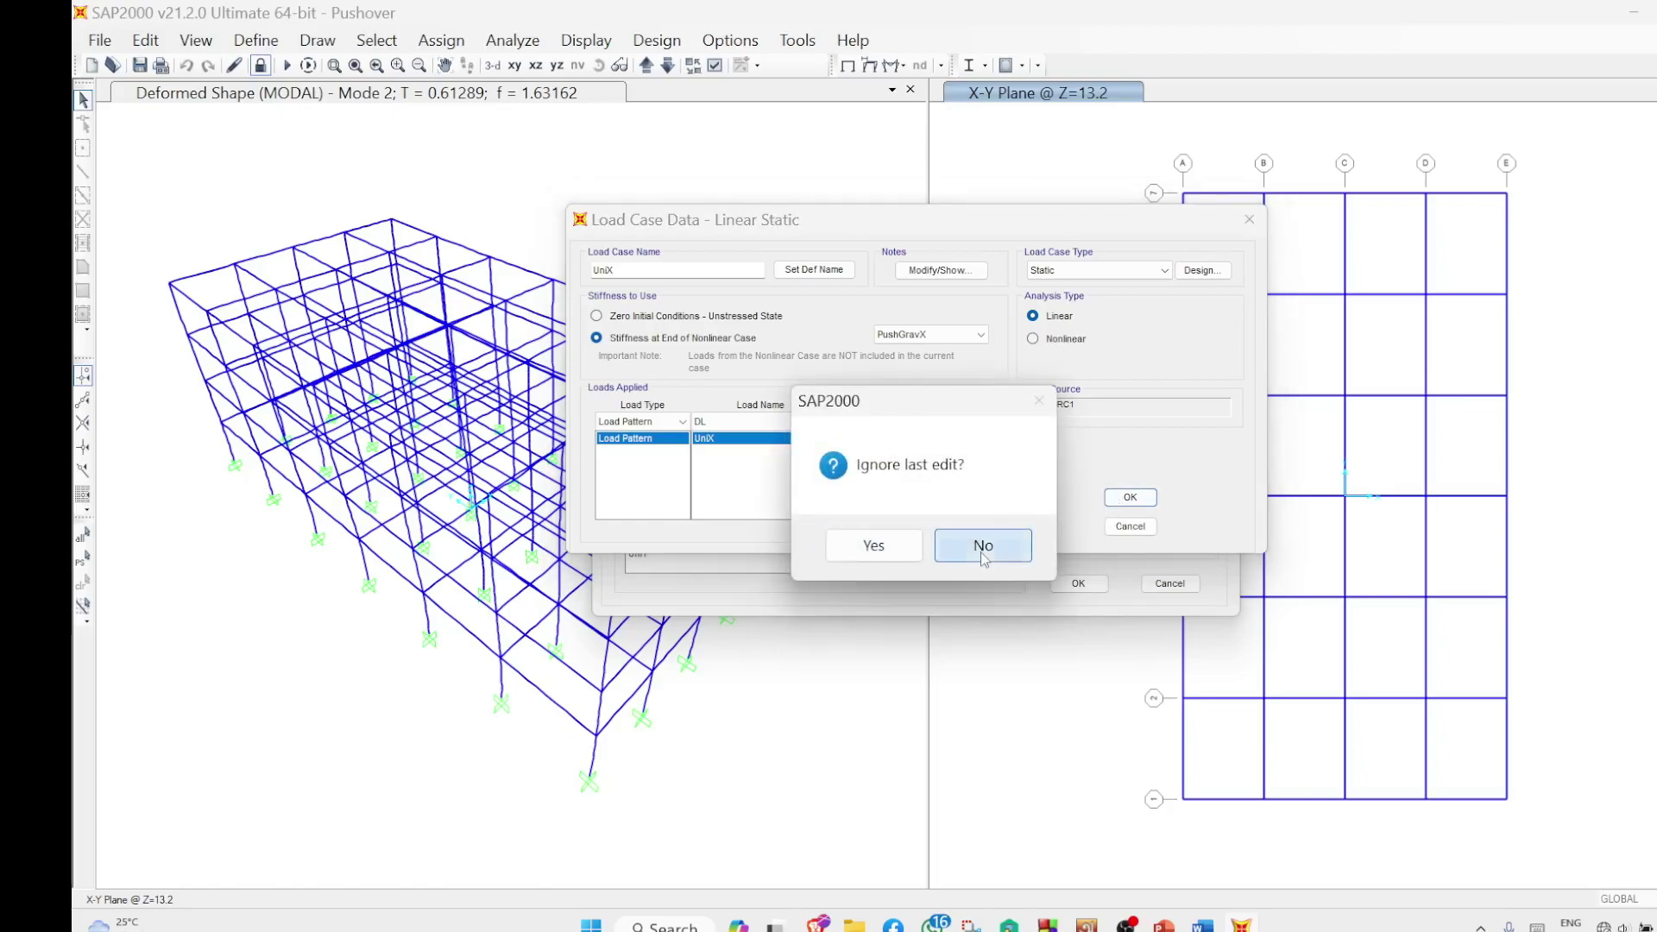
left_click(975, 545)
left_click(1141, 506)
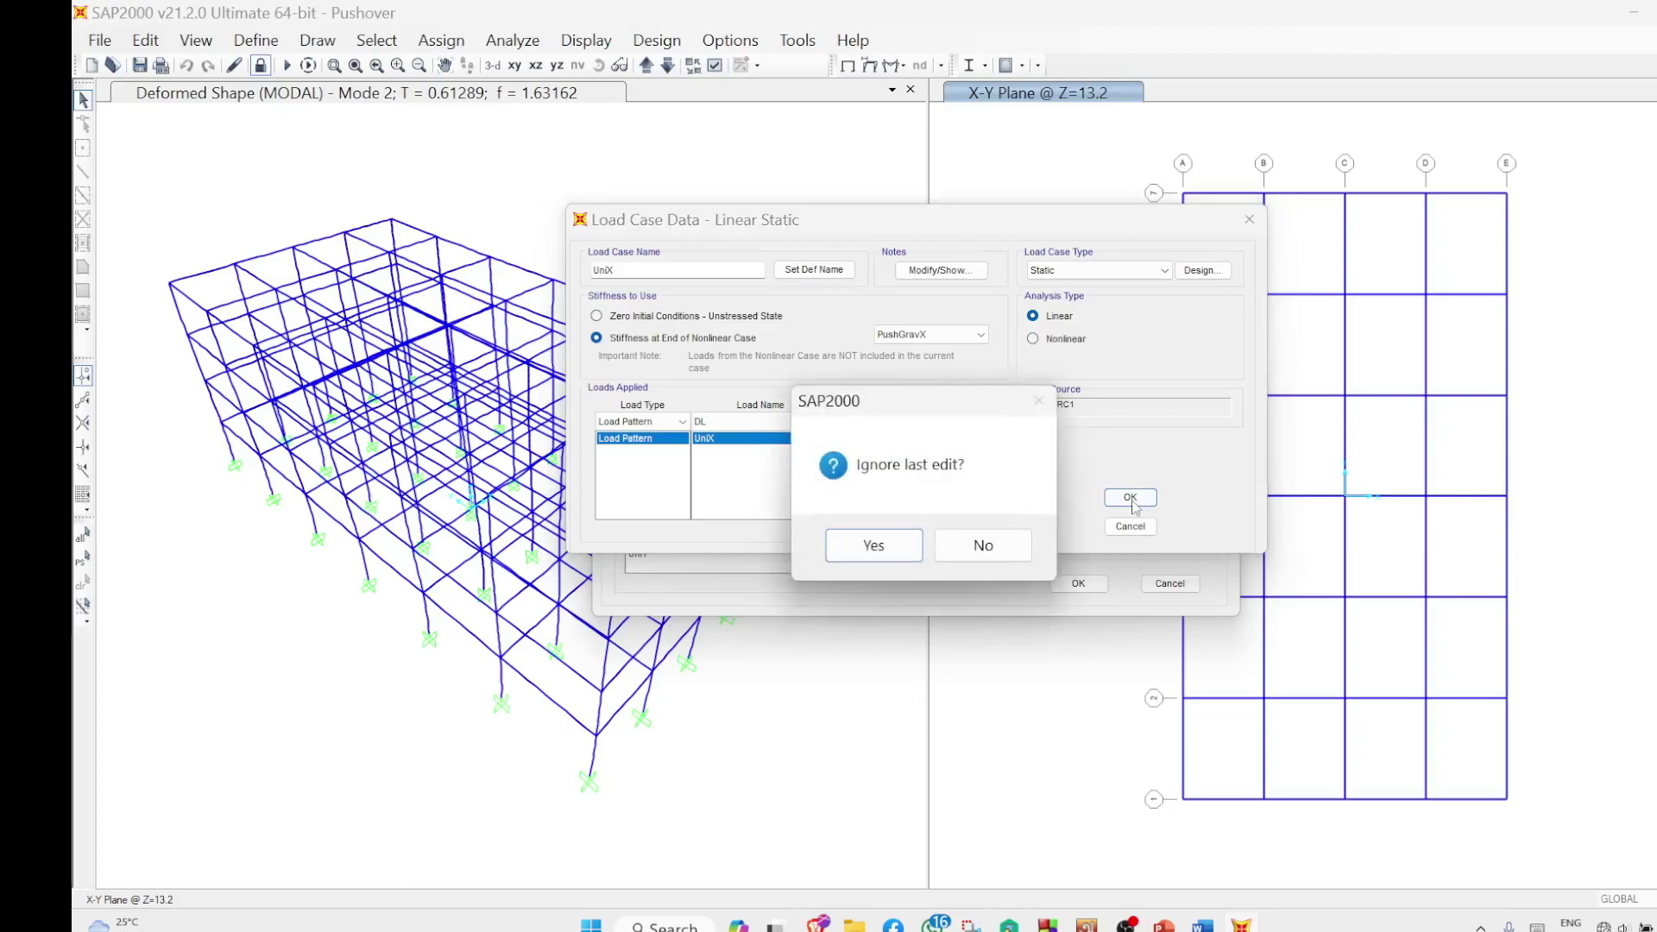
left_click(911, 554)
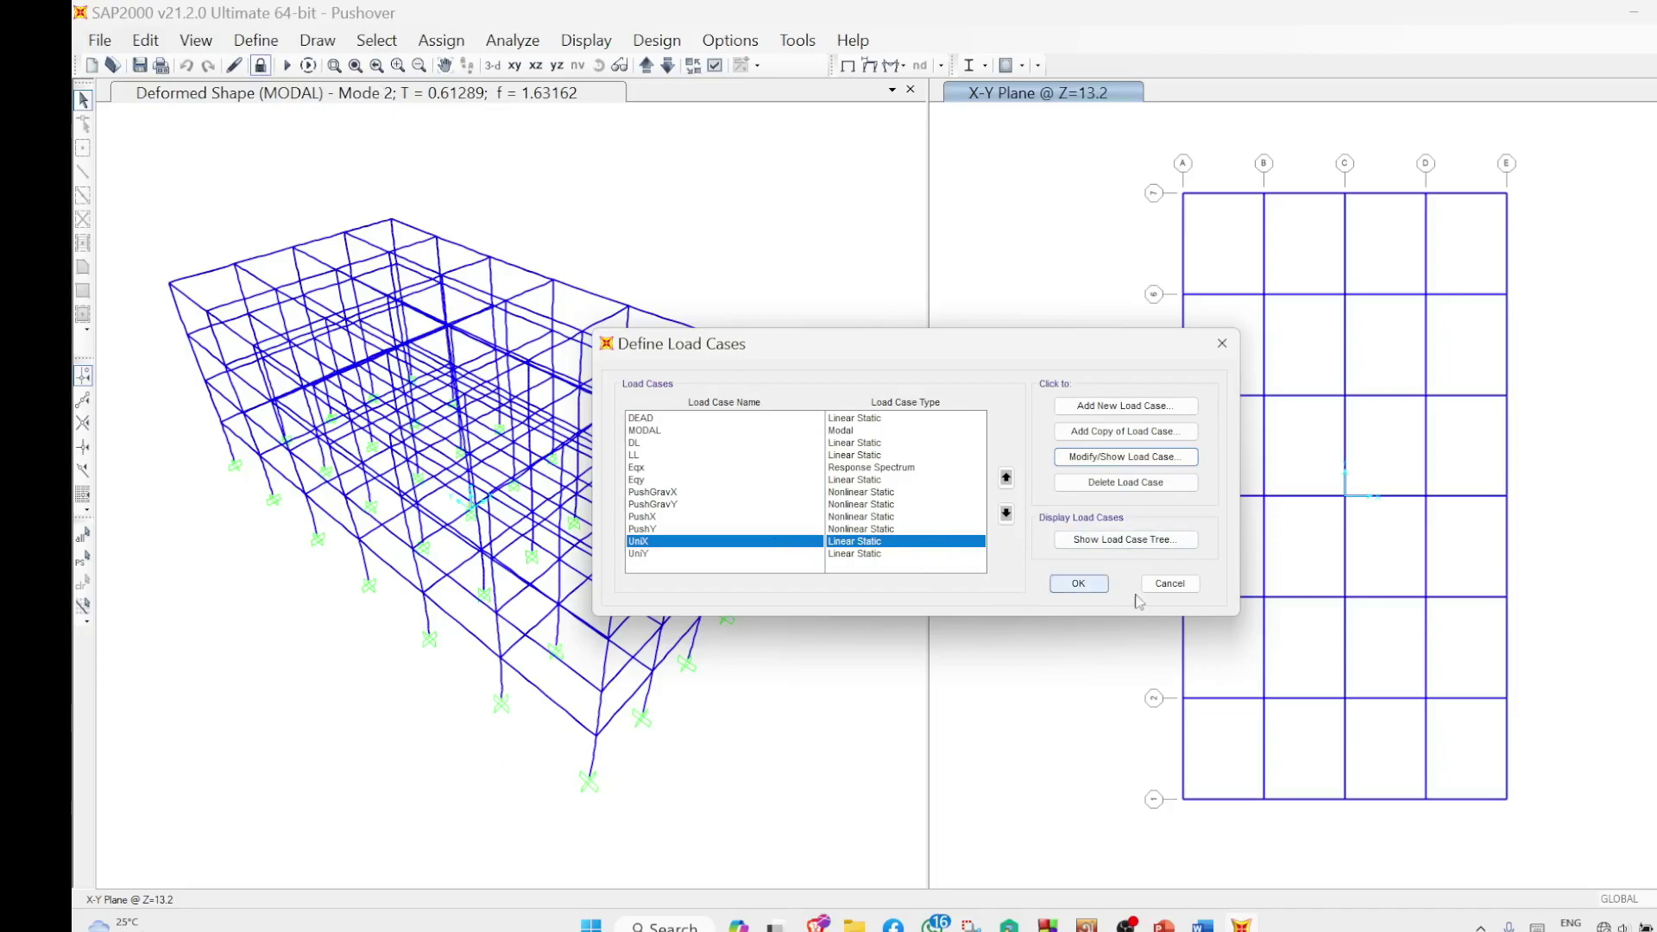
left_click(1076, 582)
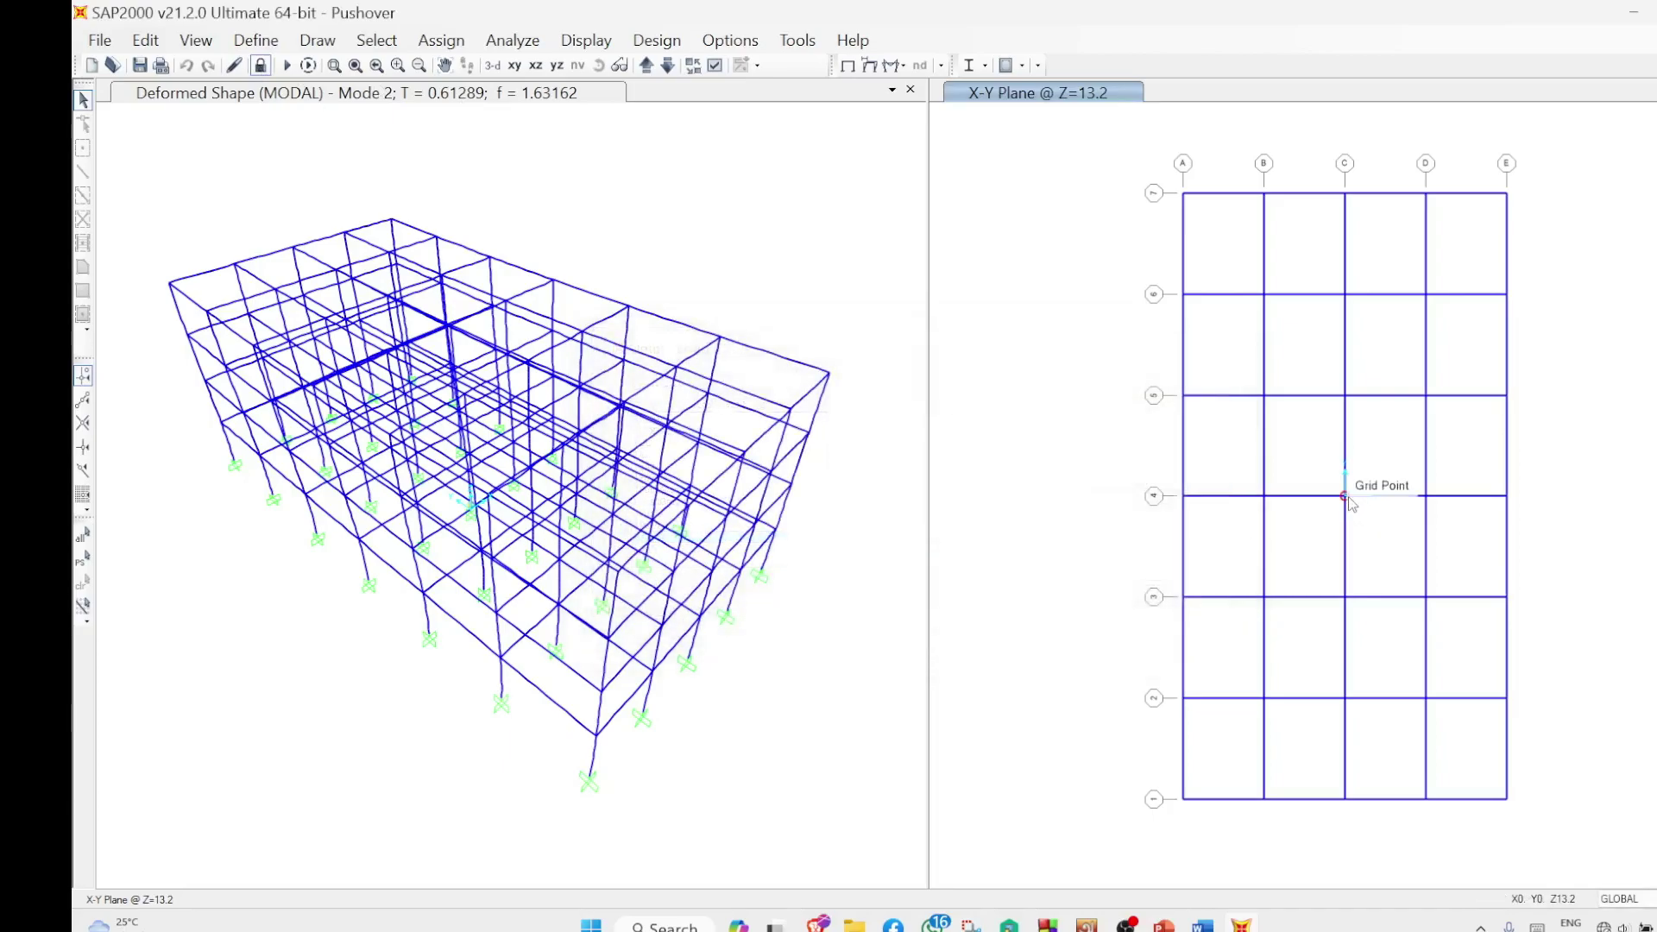
left_click(1345, 496)
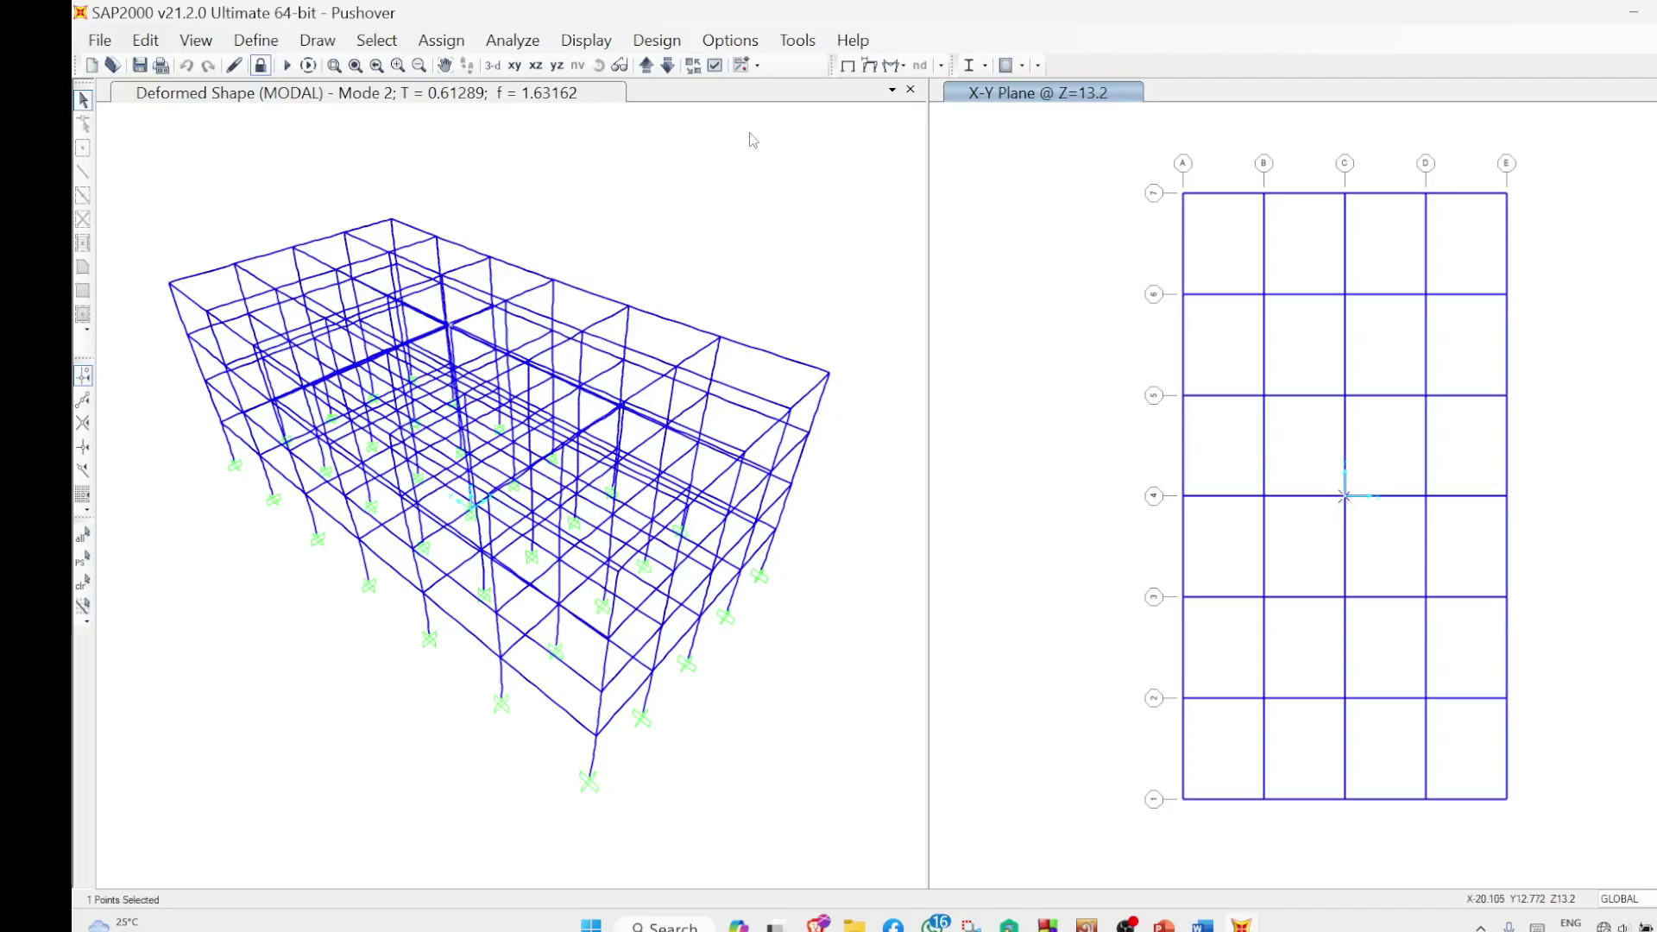
left_click(441, 41)
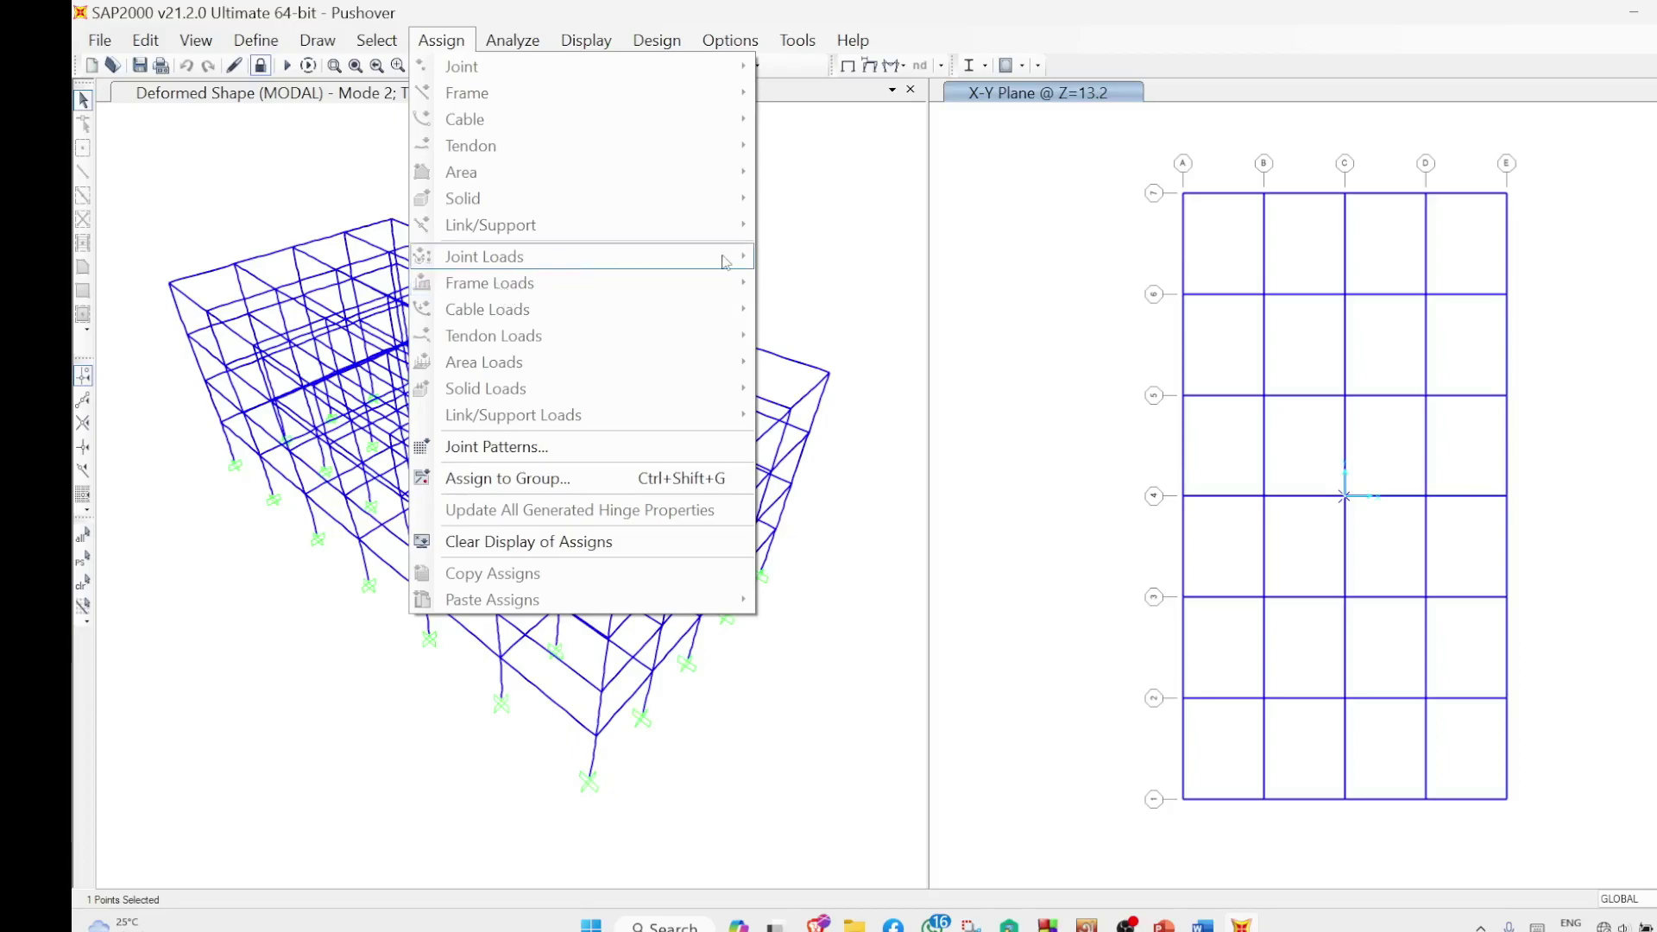
left_click(1076, 378)
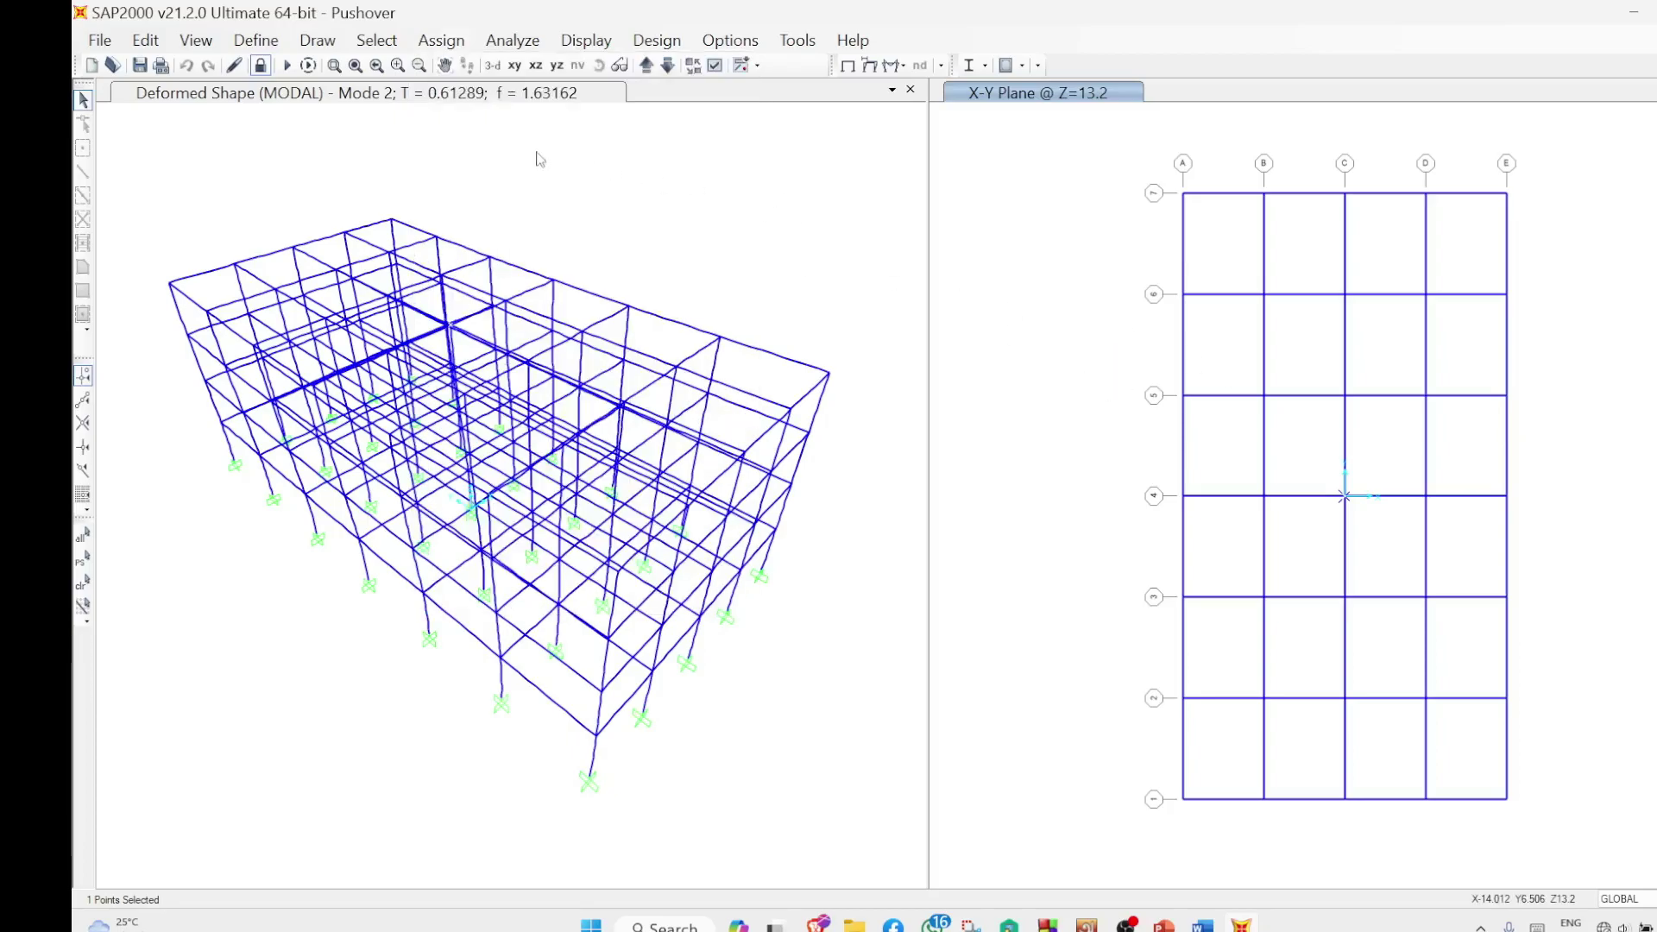
Unlock the model and accept the deletion of its analysis results
left_click(260, 69)
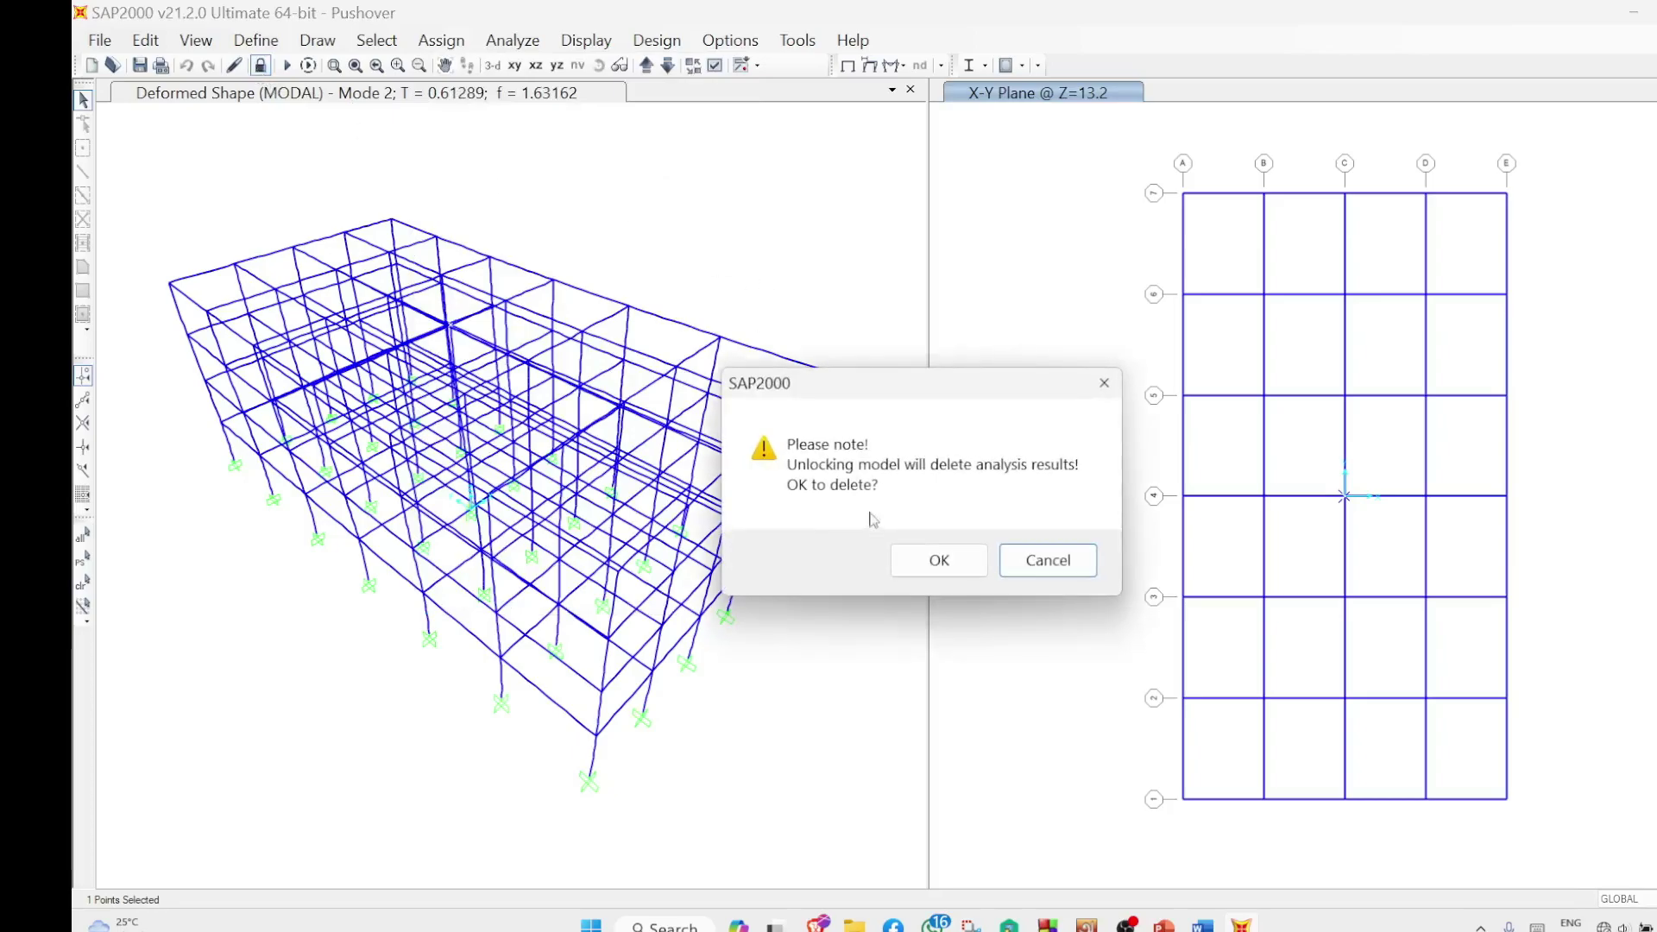
left_click(902, 559)
Assign a 1 kN global X force and zero Y force to the joint at grid C-4 on plane Z=13.2 in the UniX load pattern, replacing existing loads
left_click(1357, 496)
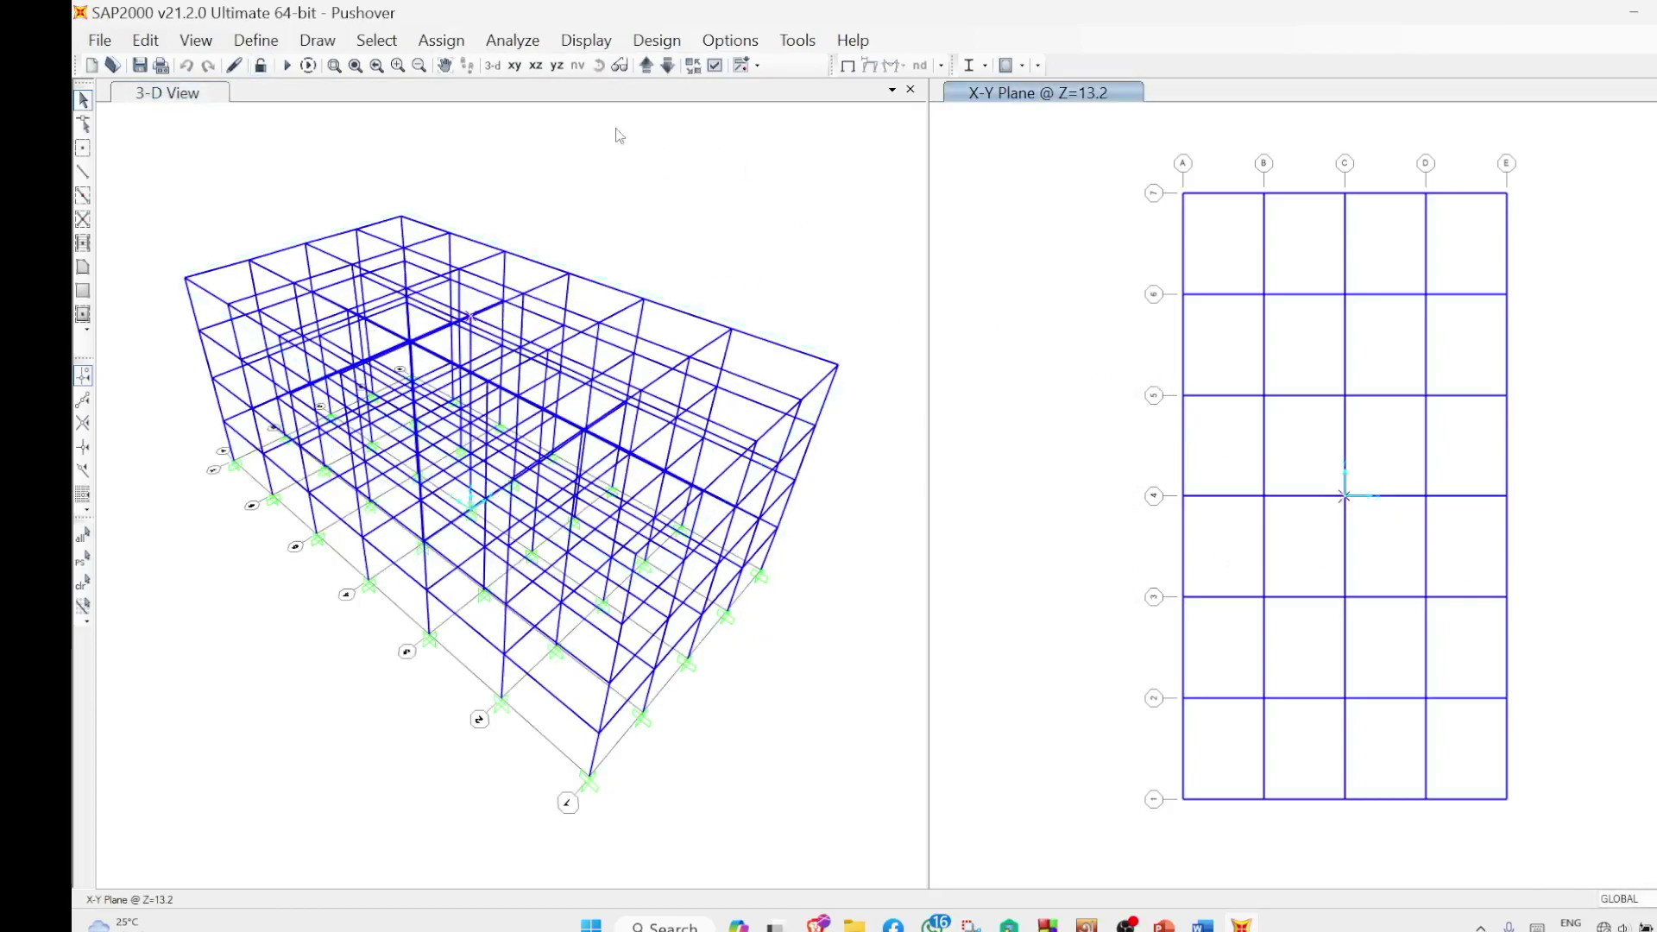
left_click(441, 40)
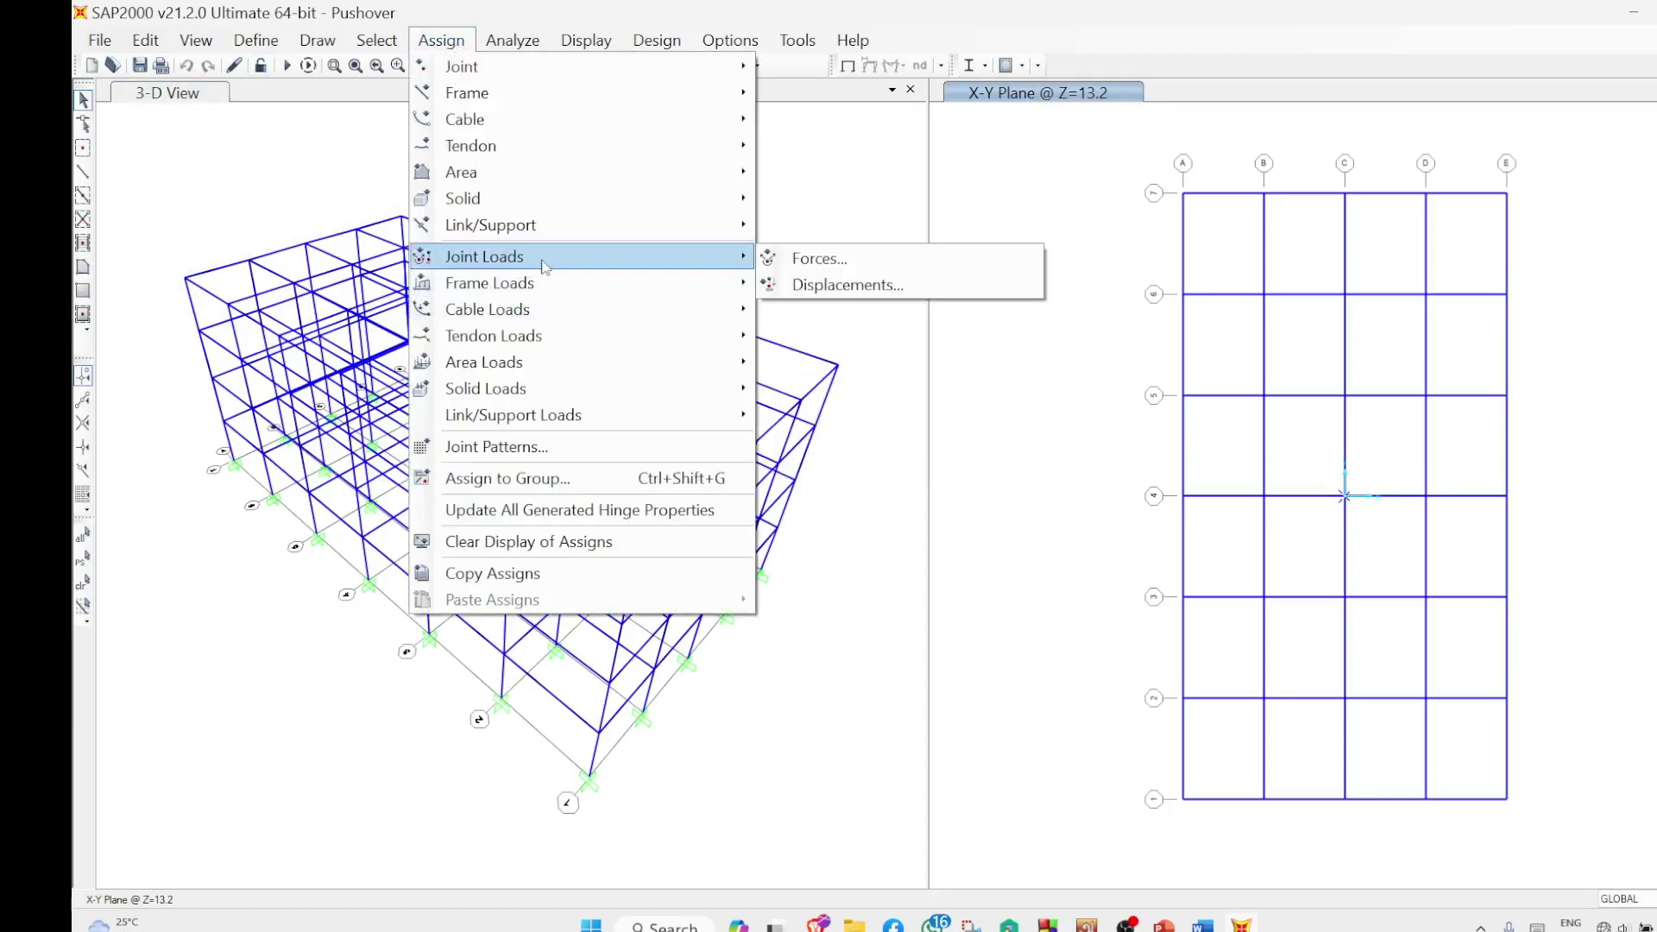
left_click(853, 272)
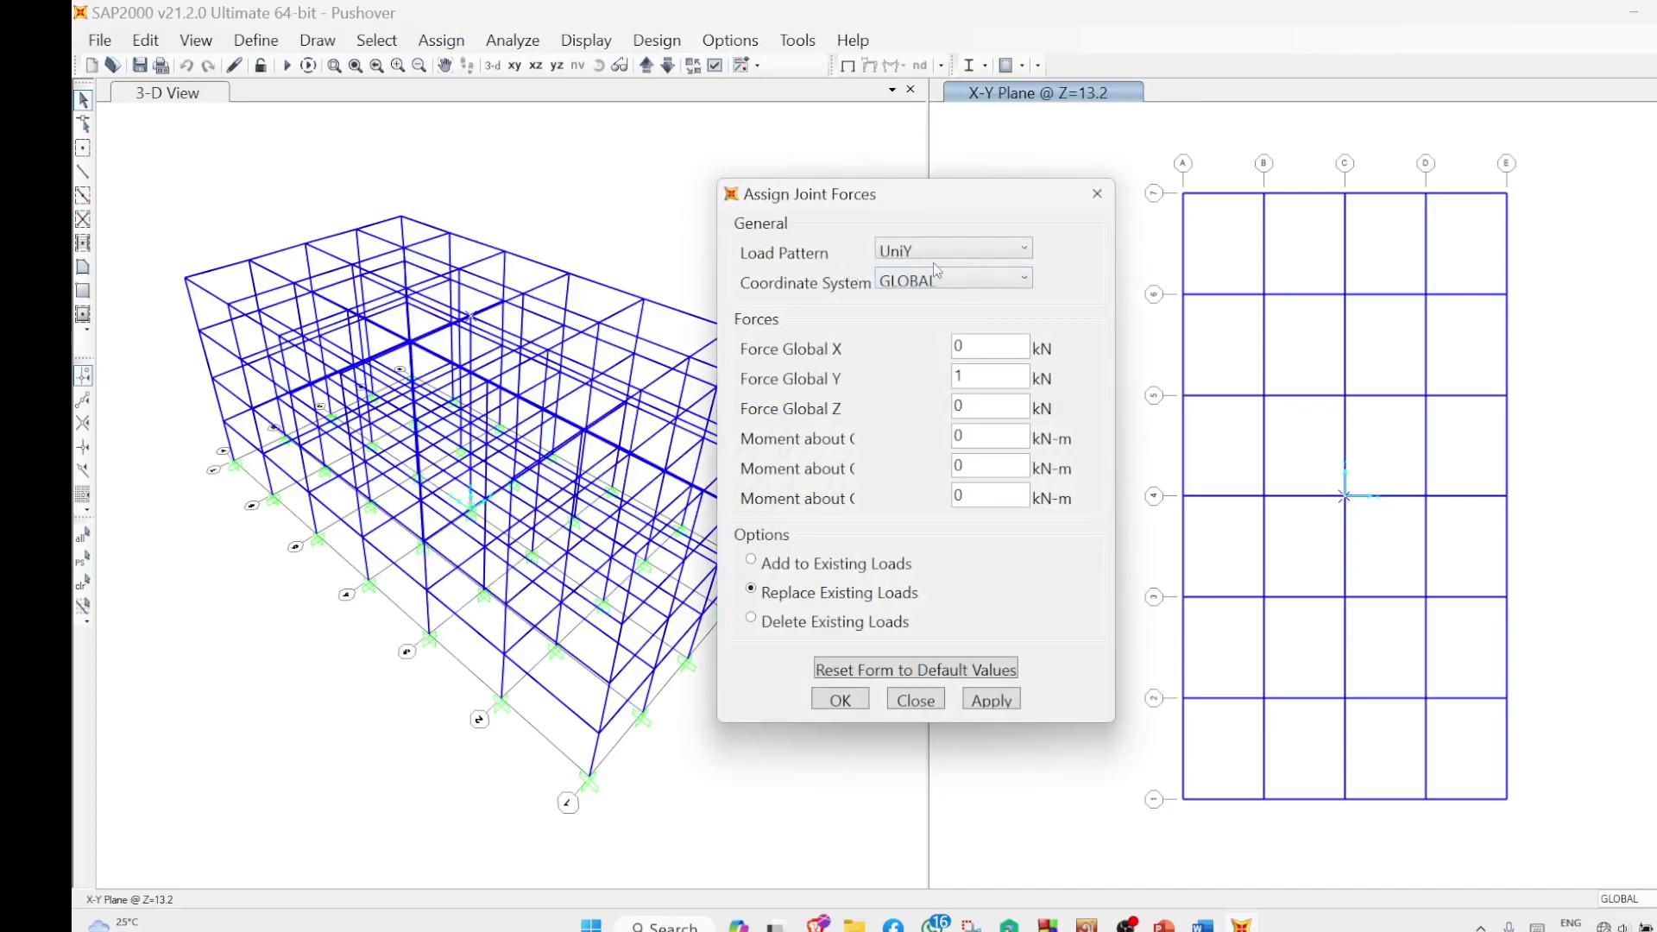
left_click(1029, 249)
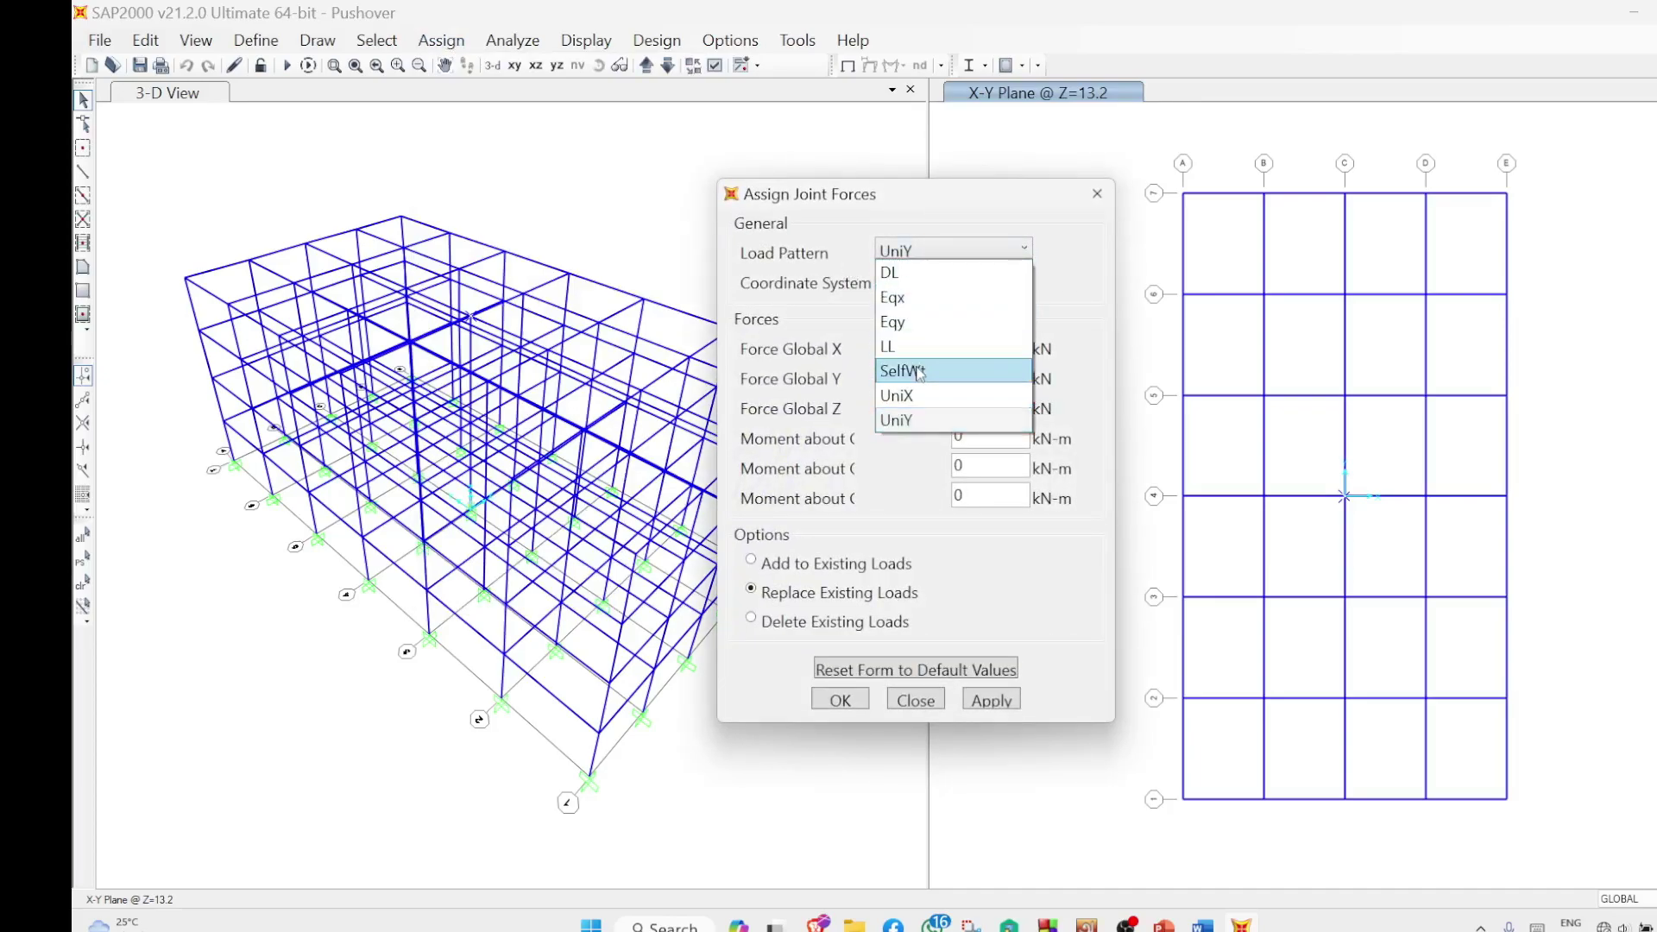
left_click(914, 402)
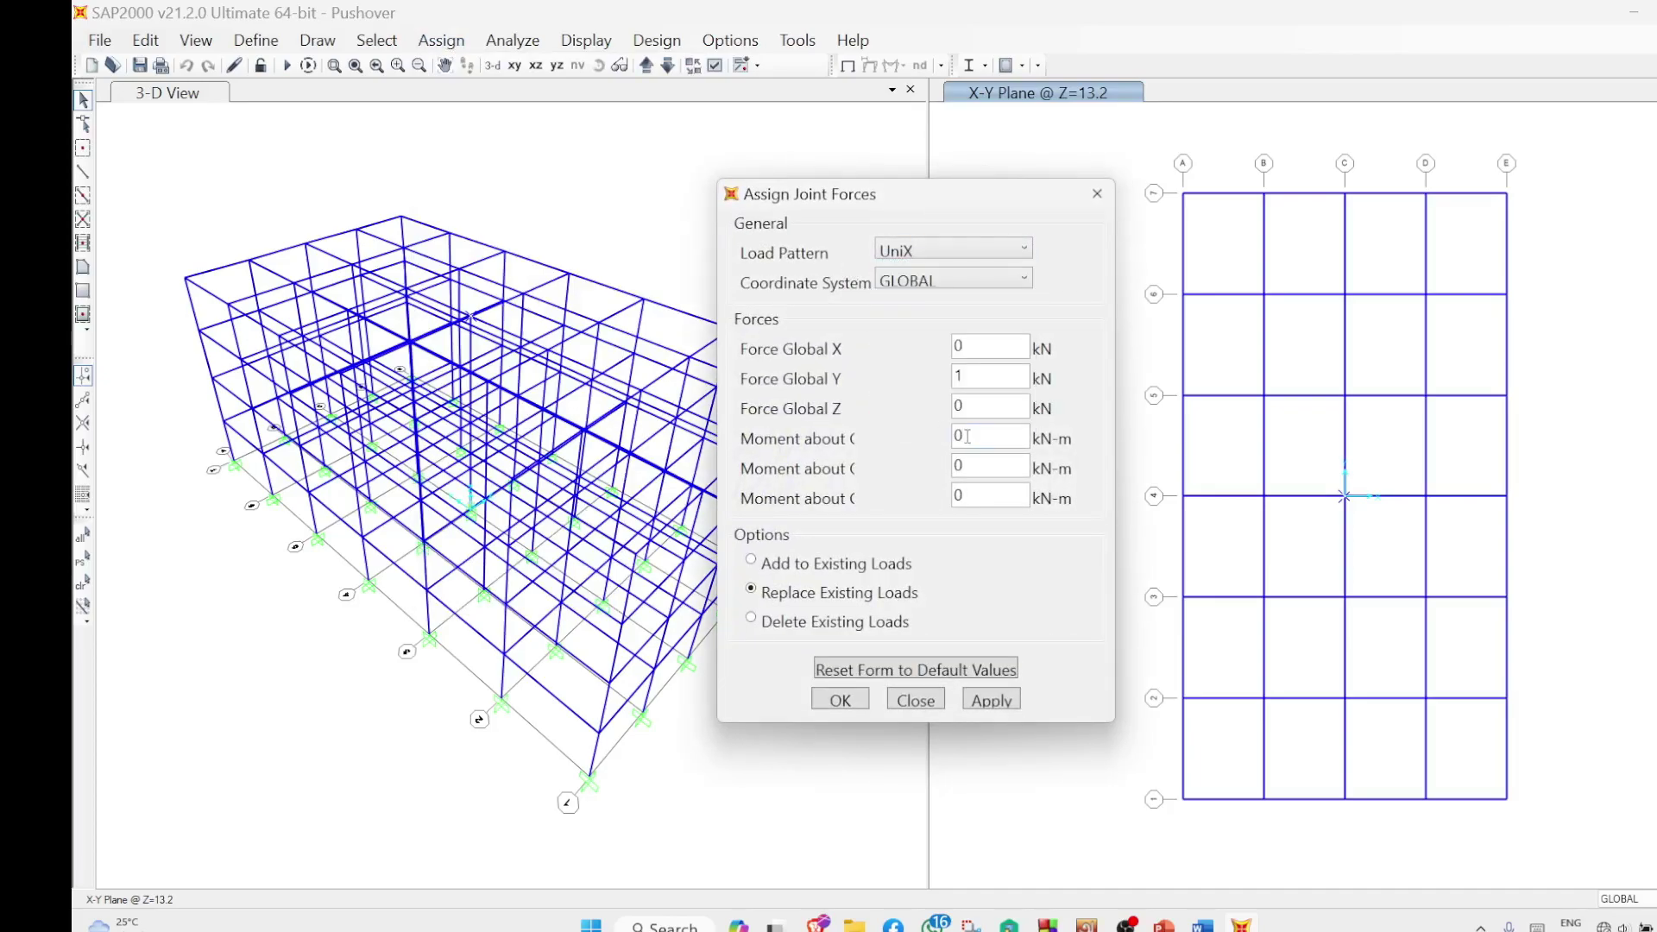
left_click_drag(975, 344, 955, 347)
type("1")
left_click_drag(972, 380, 947, 379)
left_click(1004, 705)
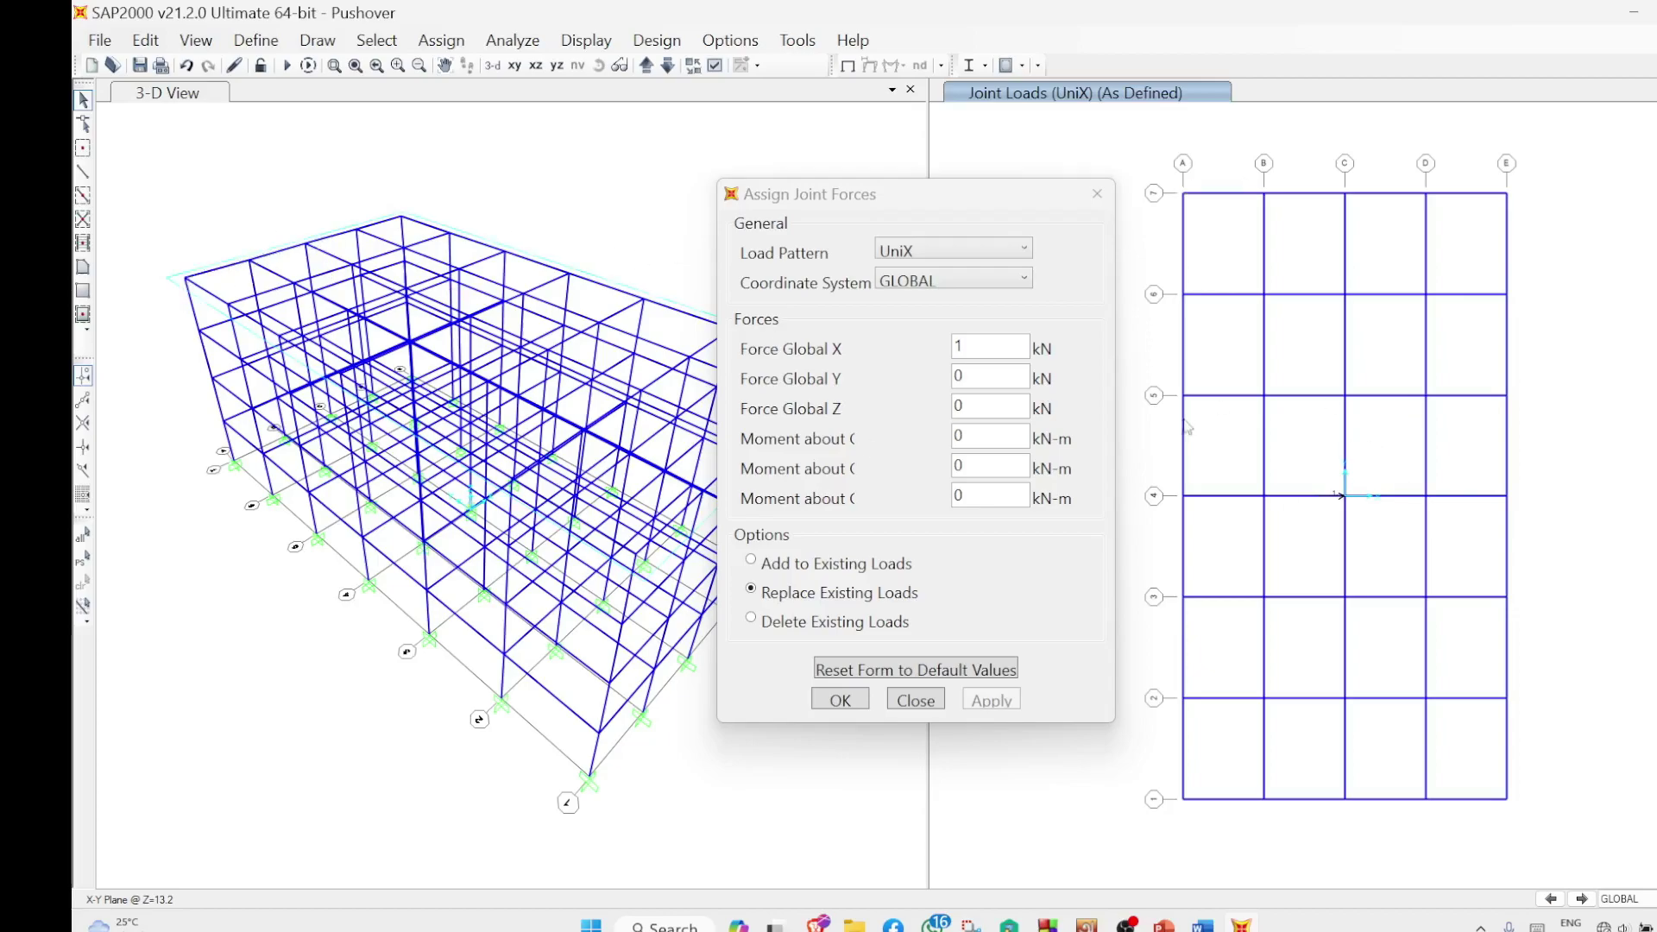
Check the point information of the joint at grid C-4 on plane Z=13.2, and close the joint force assignment
right_click(520, 402)
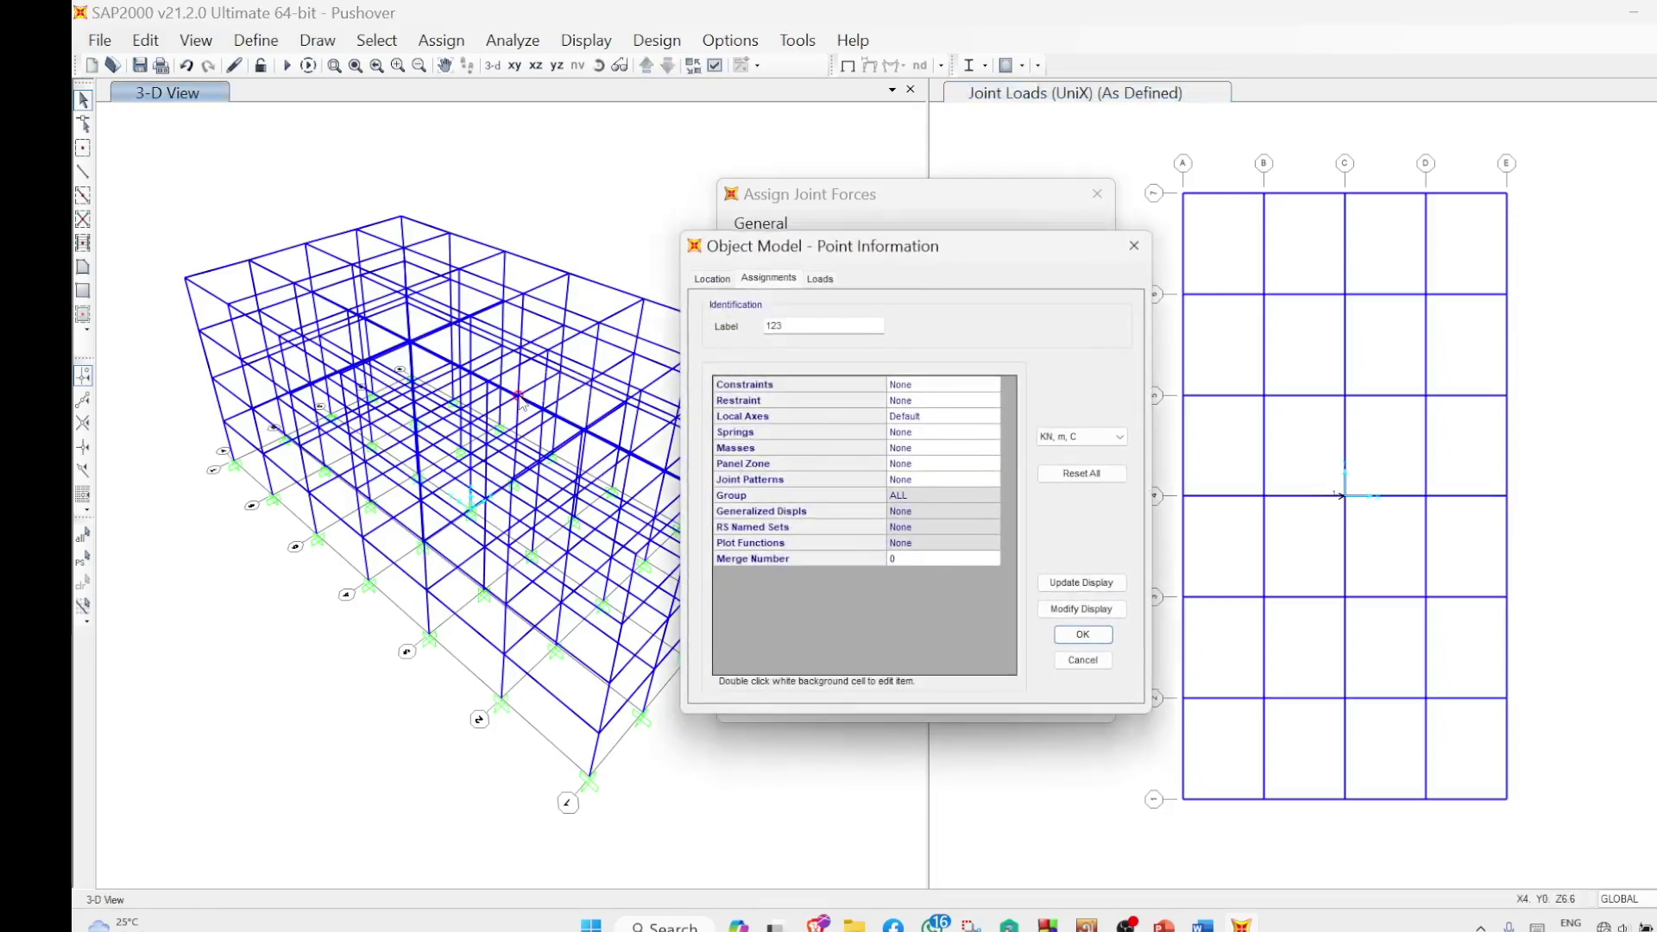
right_click(1343, 495)
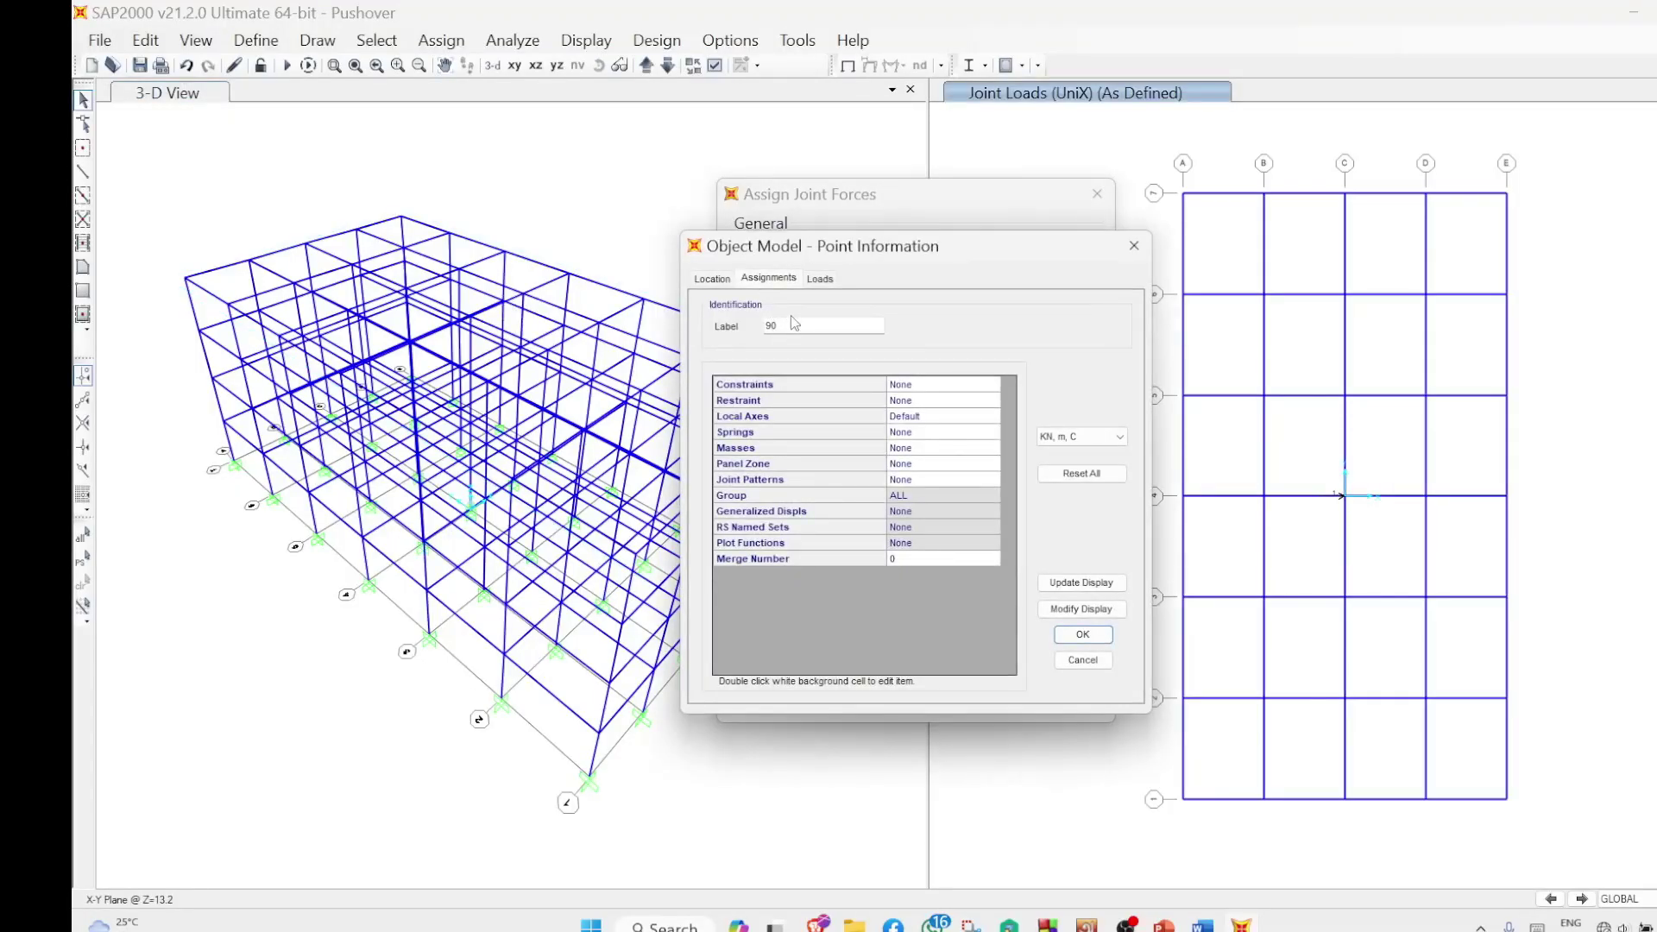
left_click(1086, 637)
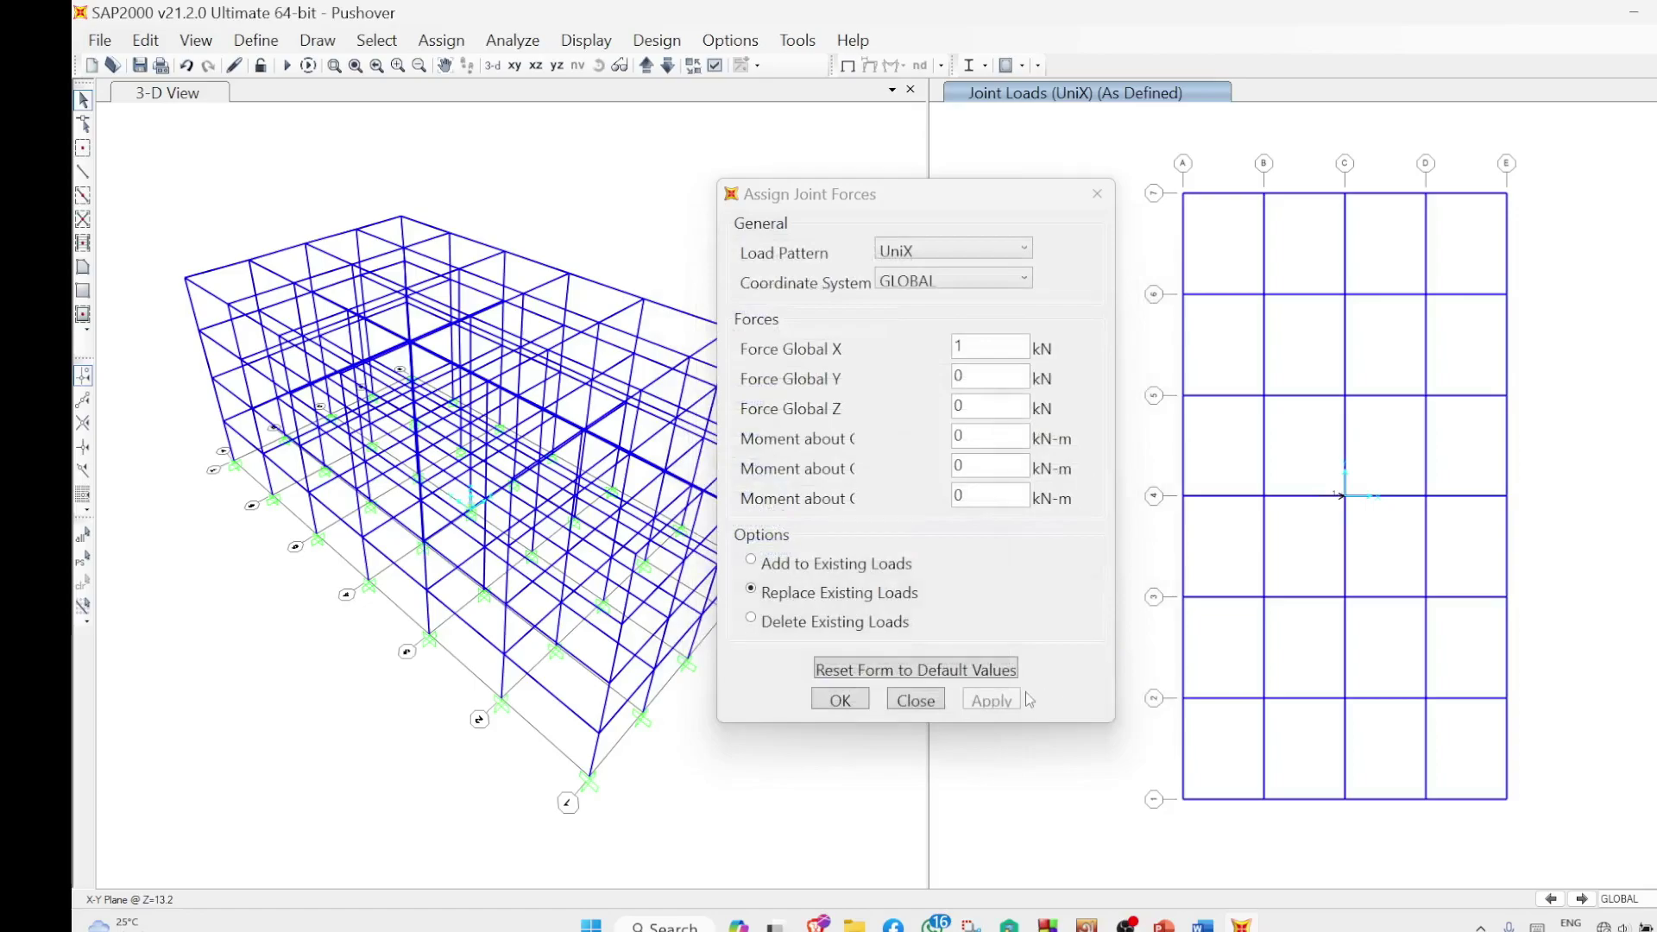
left_click(840, 700)
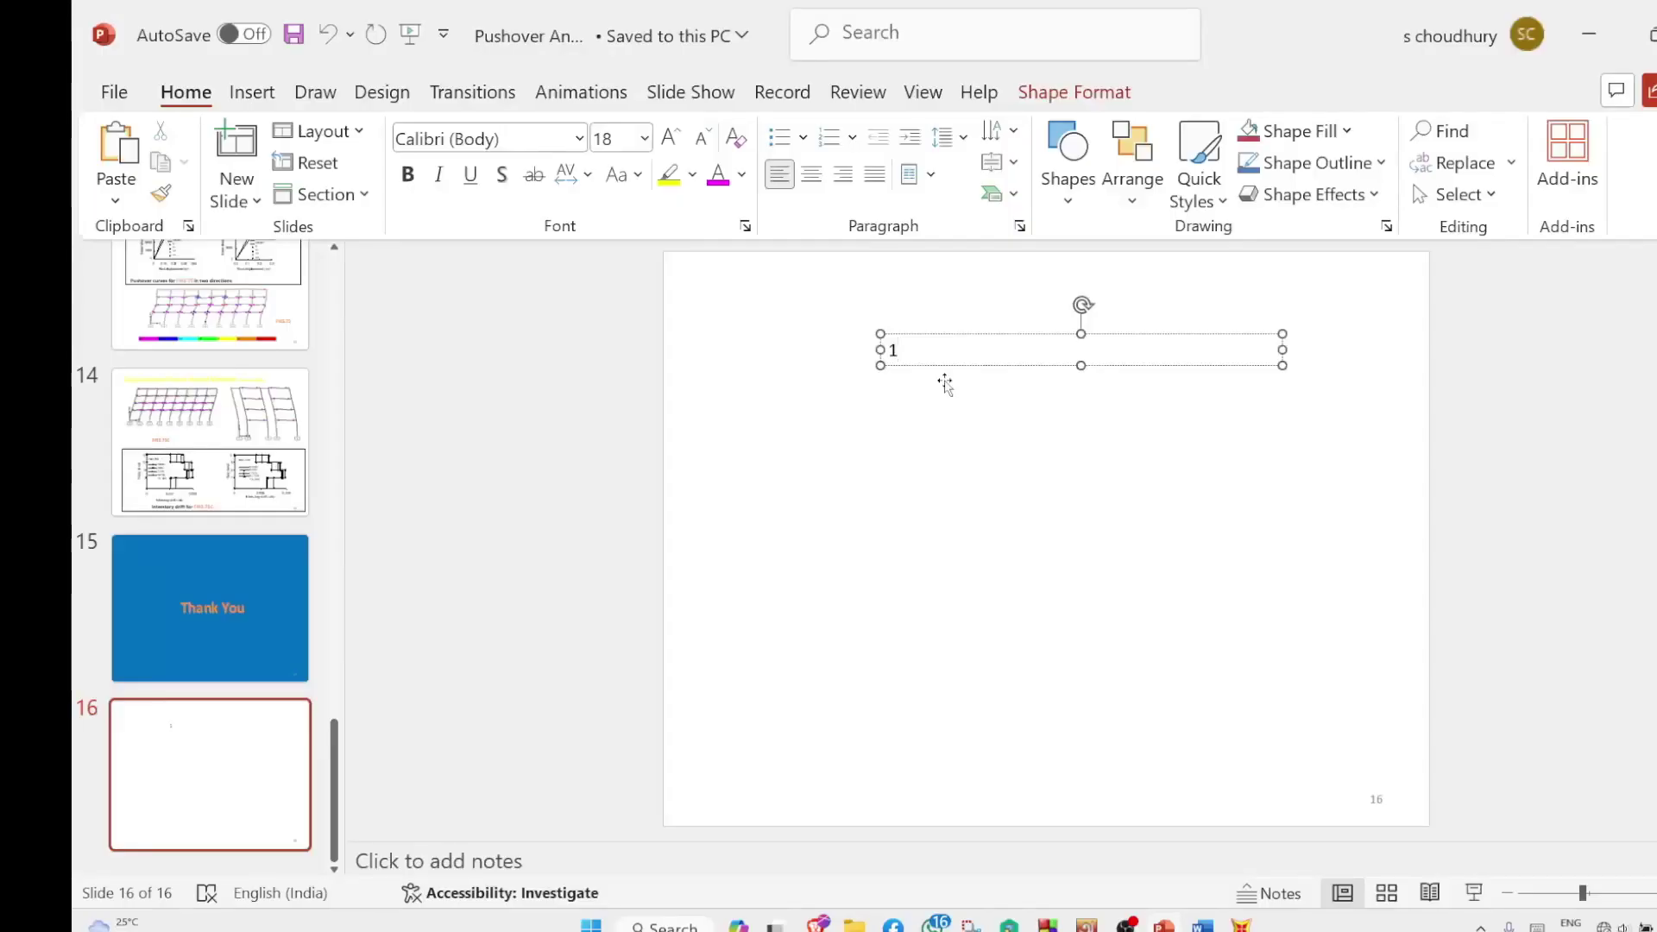
Add 2, 3 and 4 on separate lines below 1 in the text box on PowerPoint slide 16
key("Return")
type("2")
key("Return")
type("3")
key("Return")
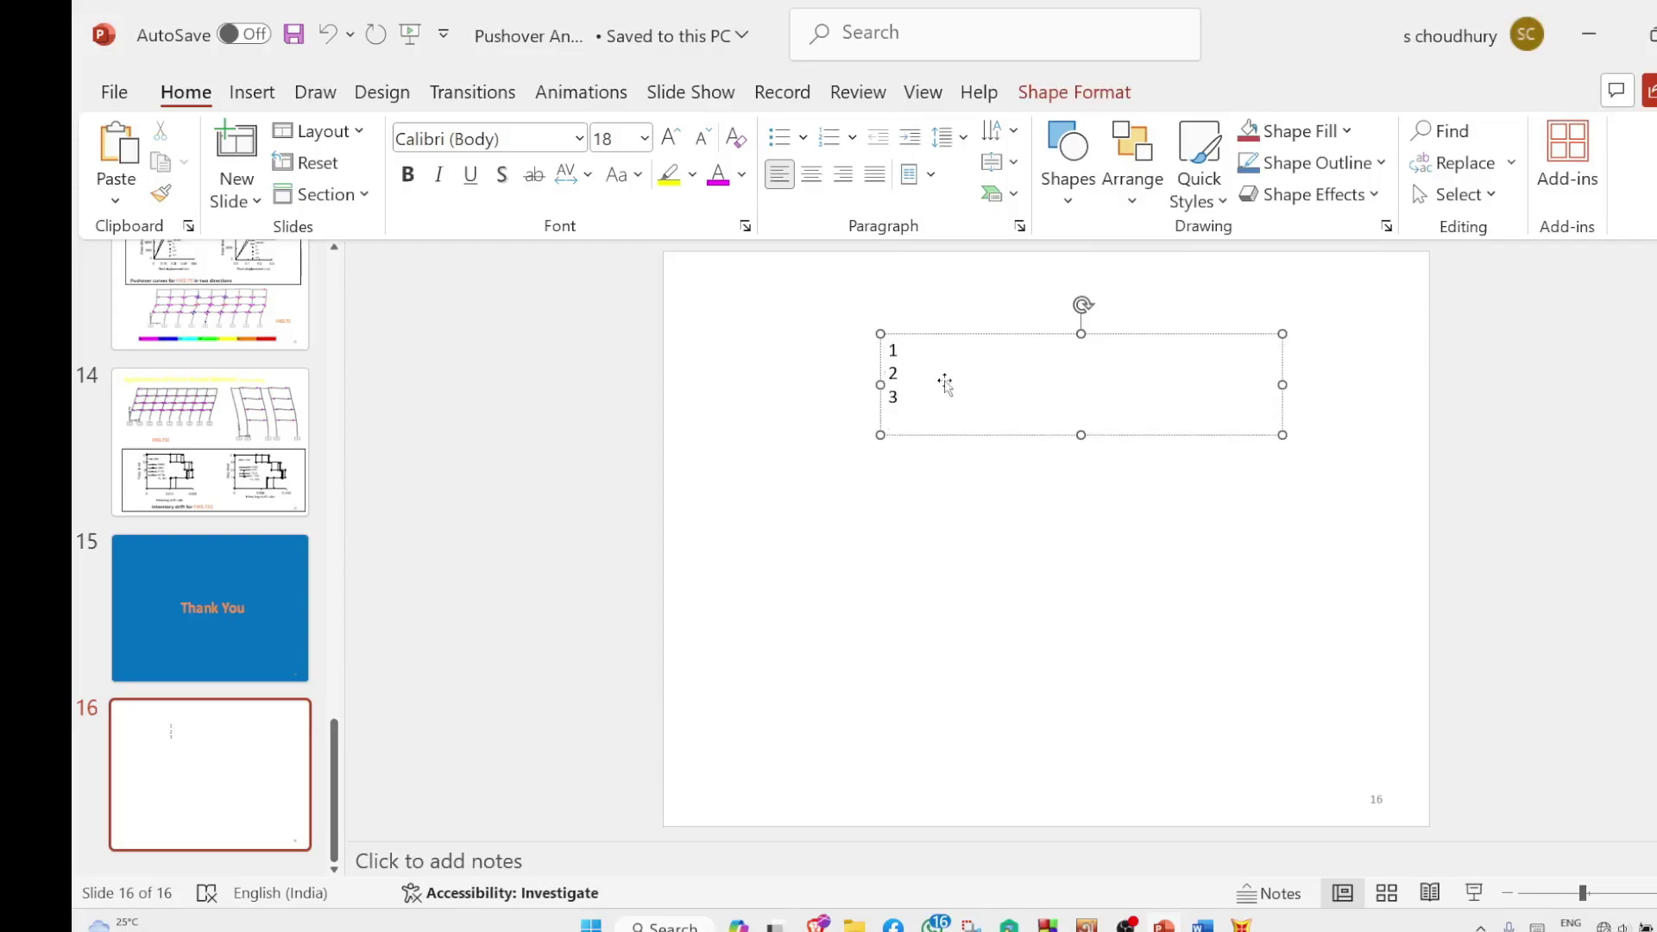
type("4")
Enlarge the numbered list's text to 28 pt and make it bold
left_click(1175, 334)
left_click(671, 139)
left_click(671, 138)
left_click(671, 138)
left_click(408, 175)
Enter the values 100, 110, 110 and 120 beside numbers 1 to 4, and align them in a column
left_click(900, 358)
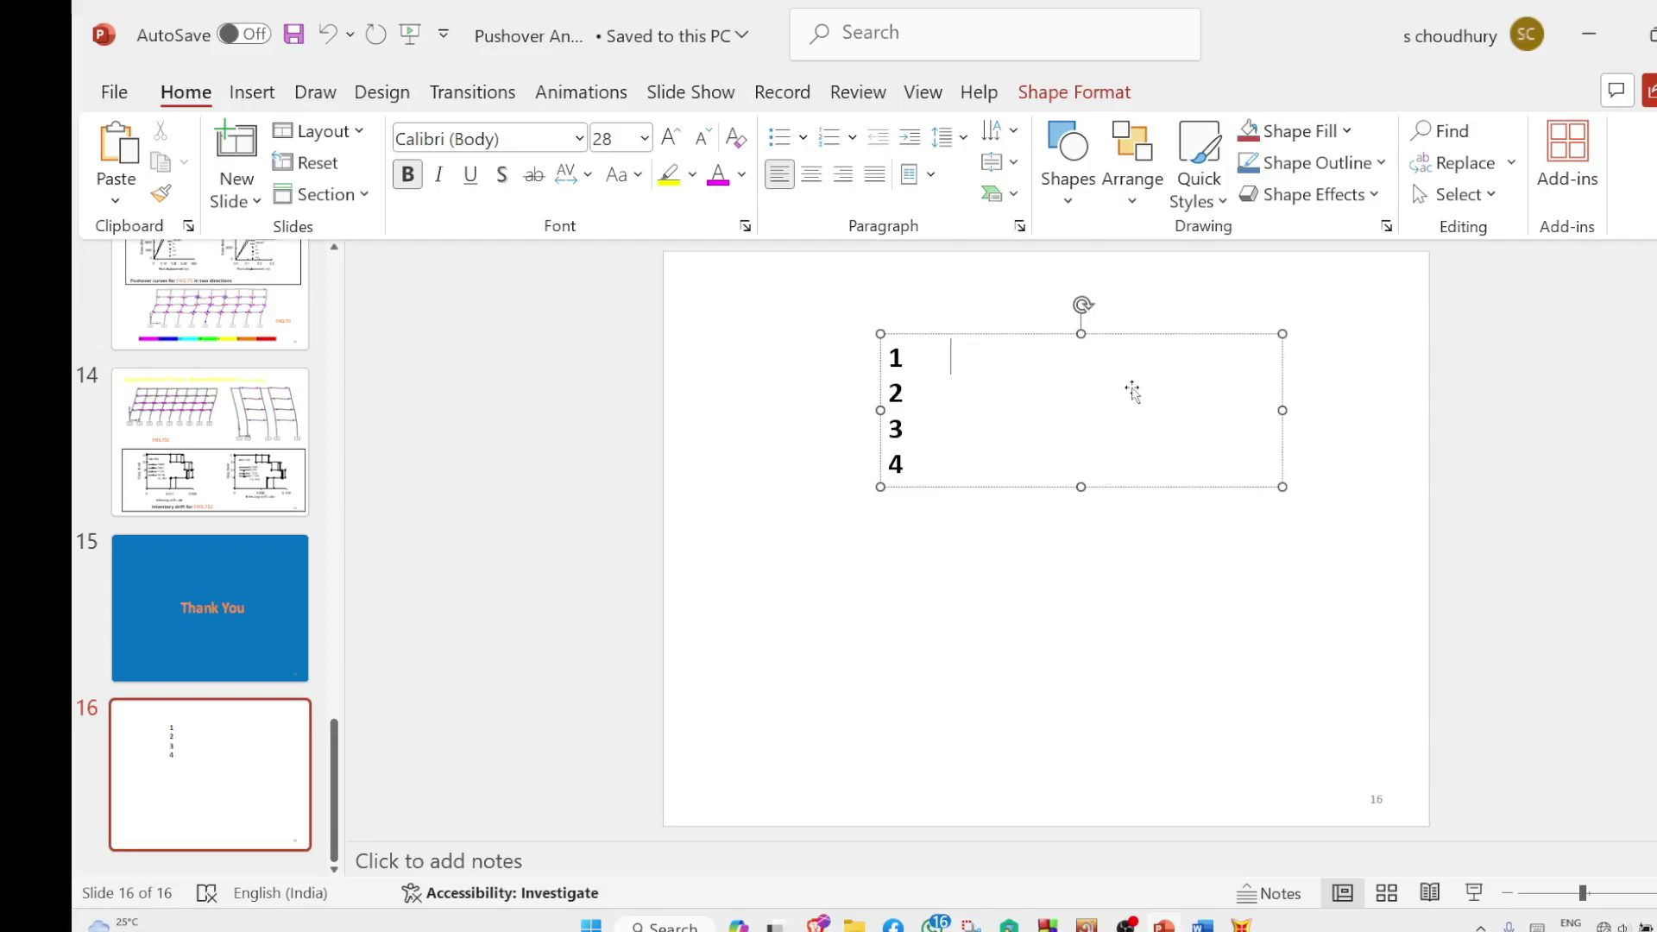
type("100")
left_click(929, 392)
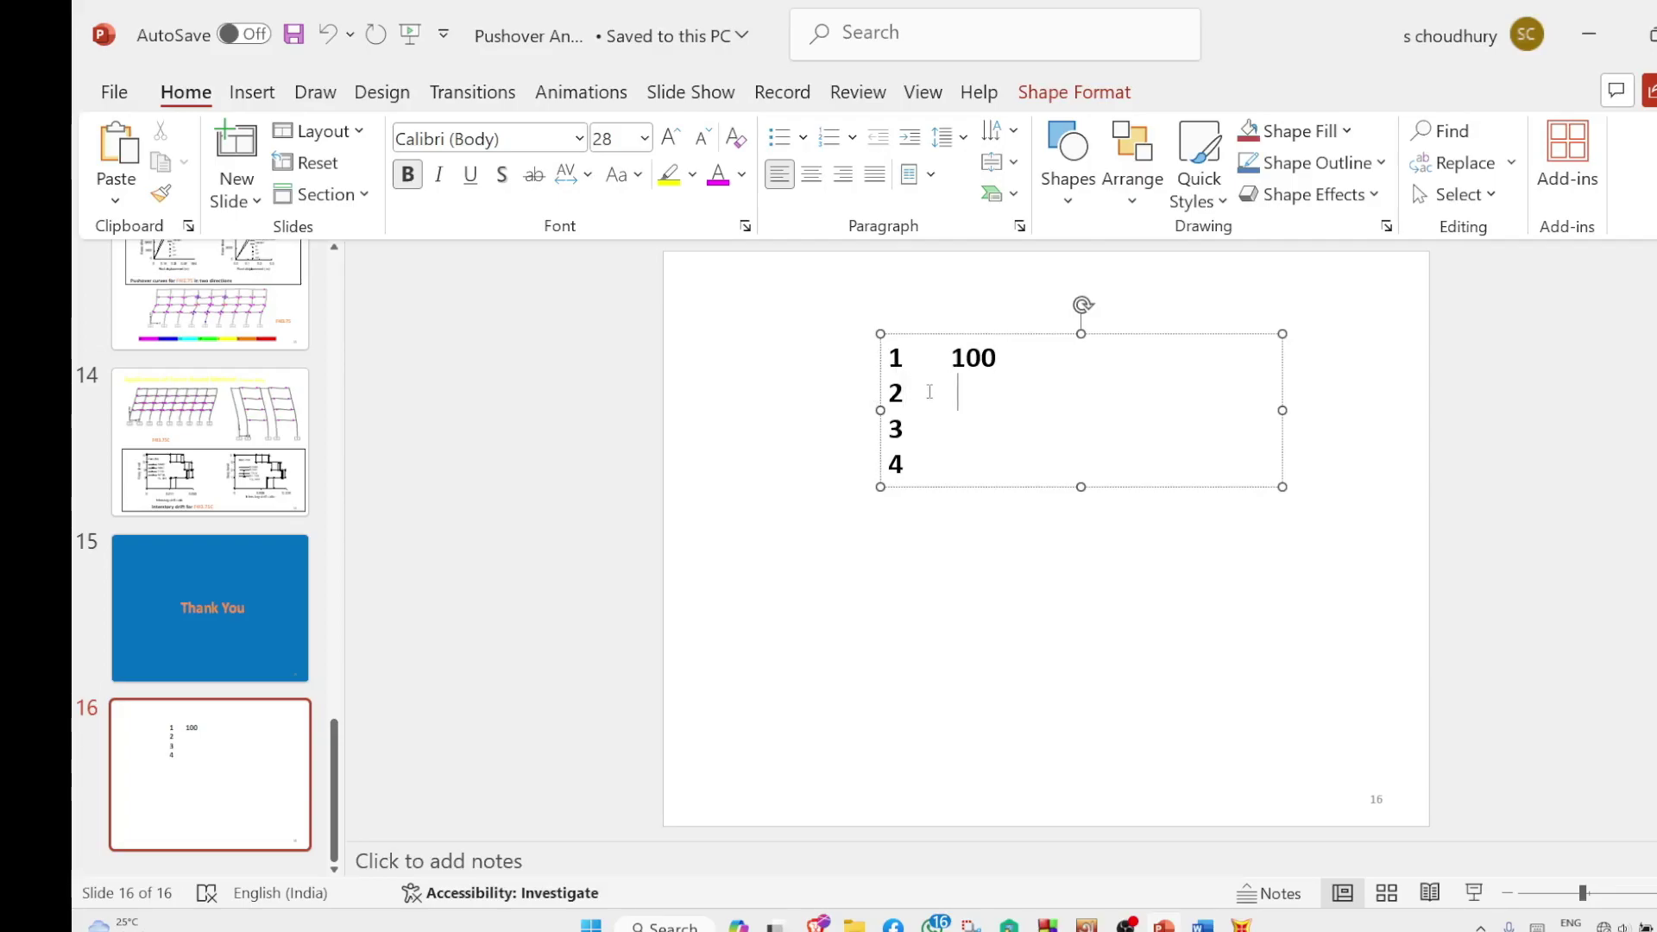
type("110")
left_click(920, 430)
type("110")
left_click(949, 453)
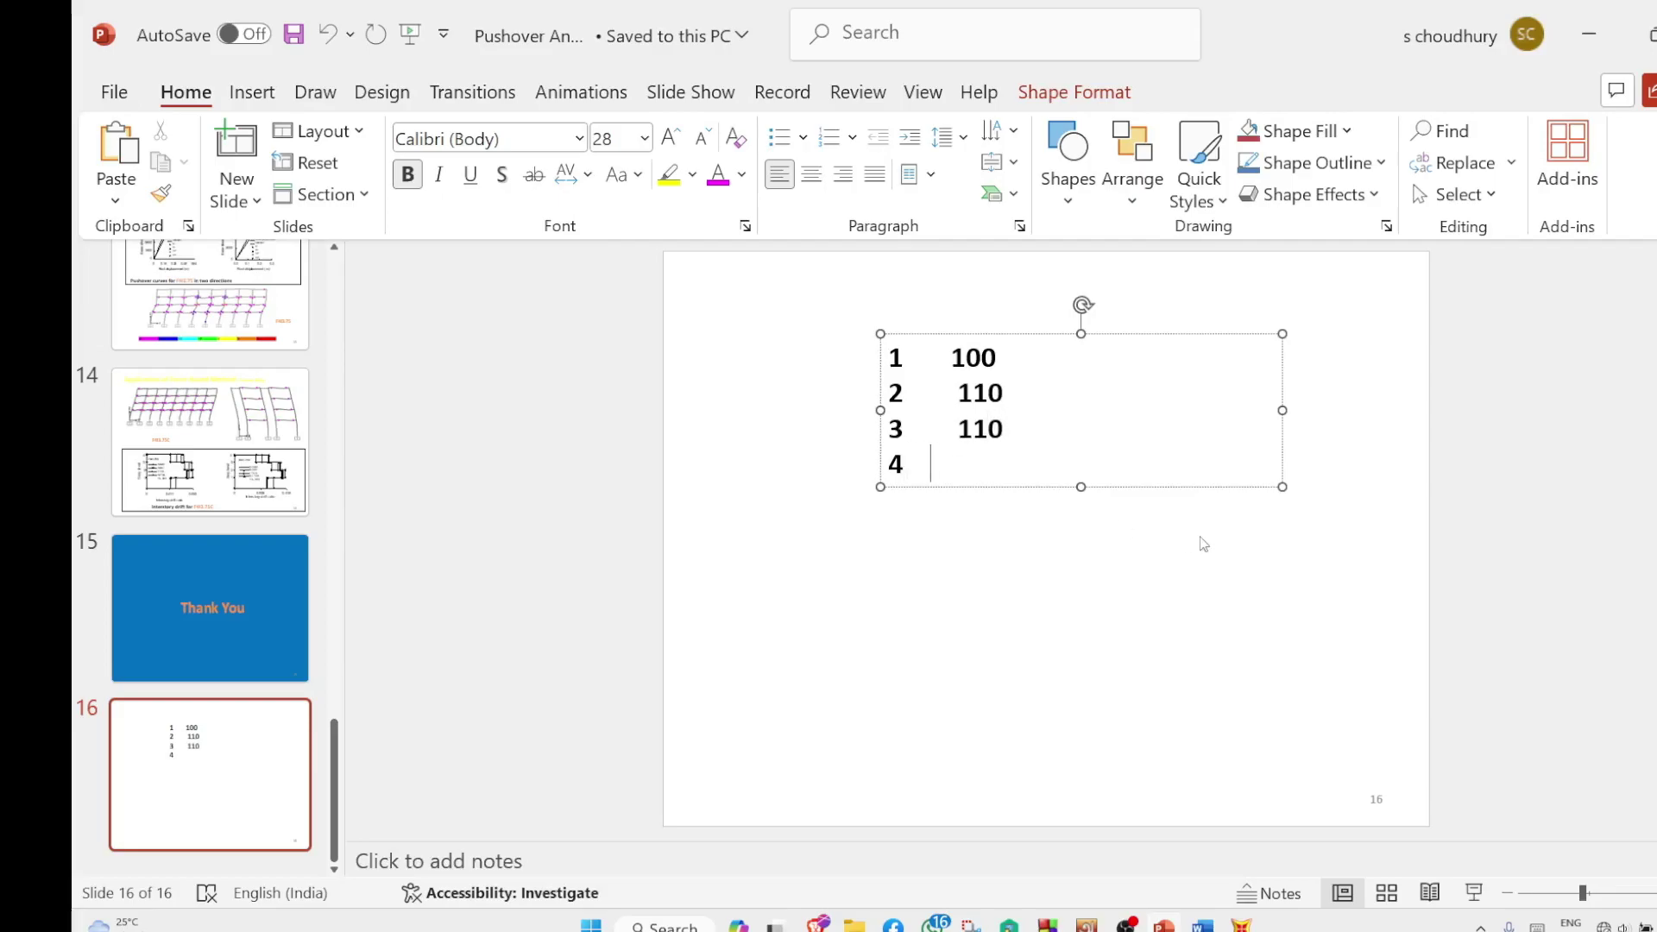
type("120")
left_click(951, 357)
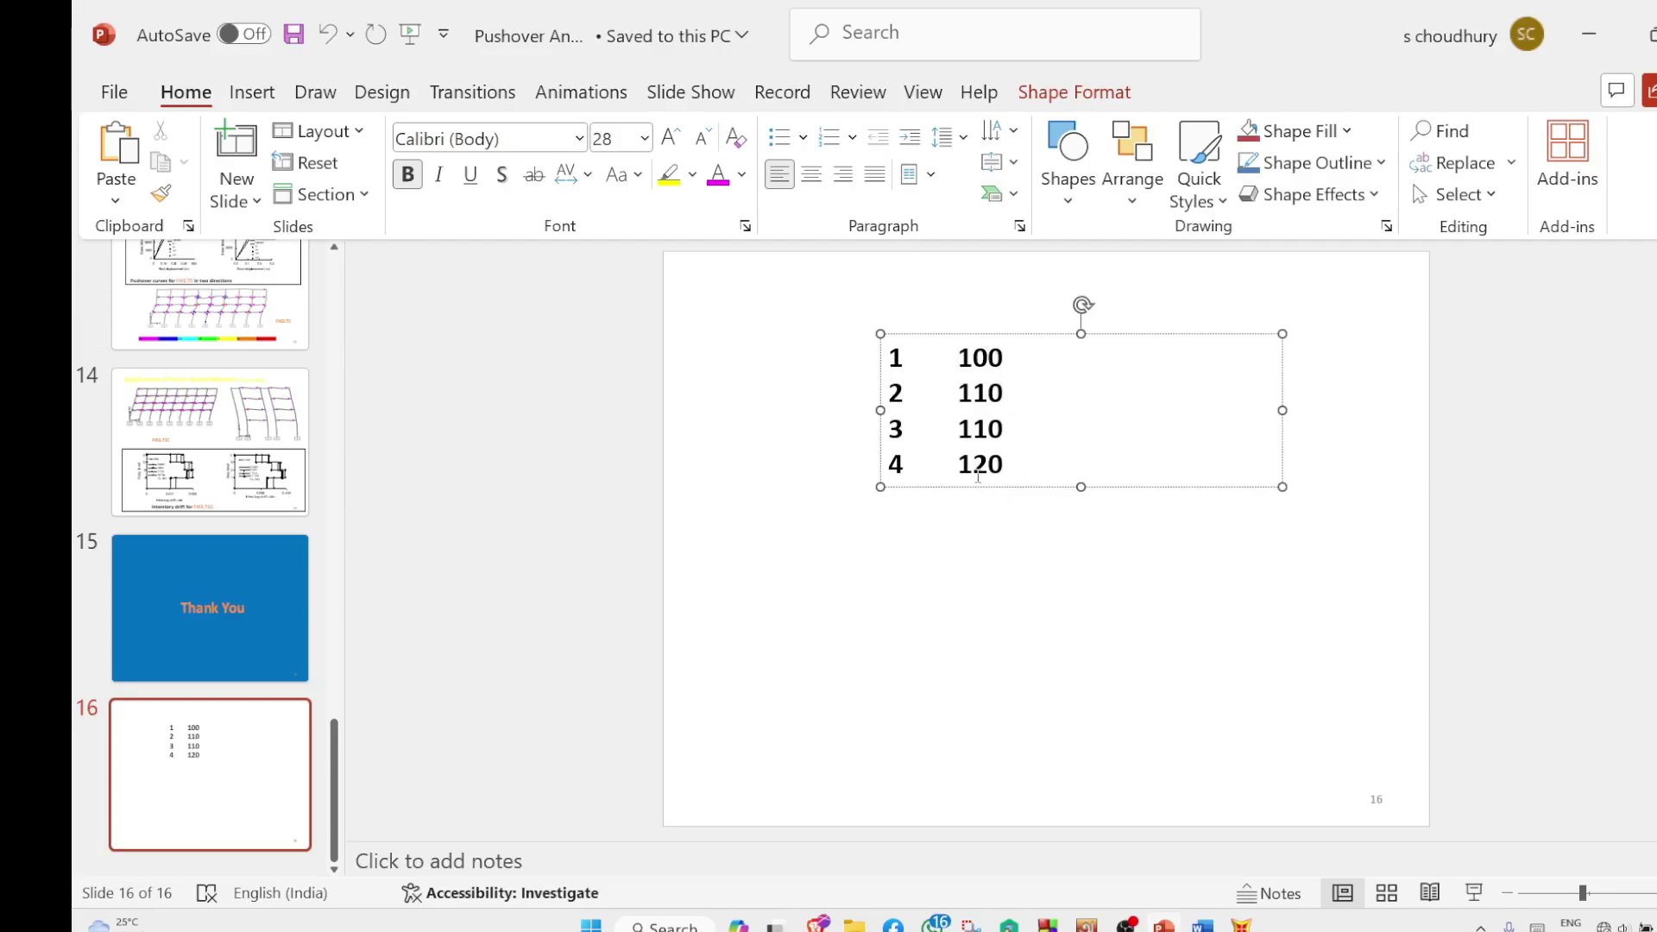
Extend the first two rows with the ratios 100/100 = 1.0 and 110/100 = 1.1
left_click(1001, 358)
type("/100 =")
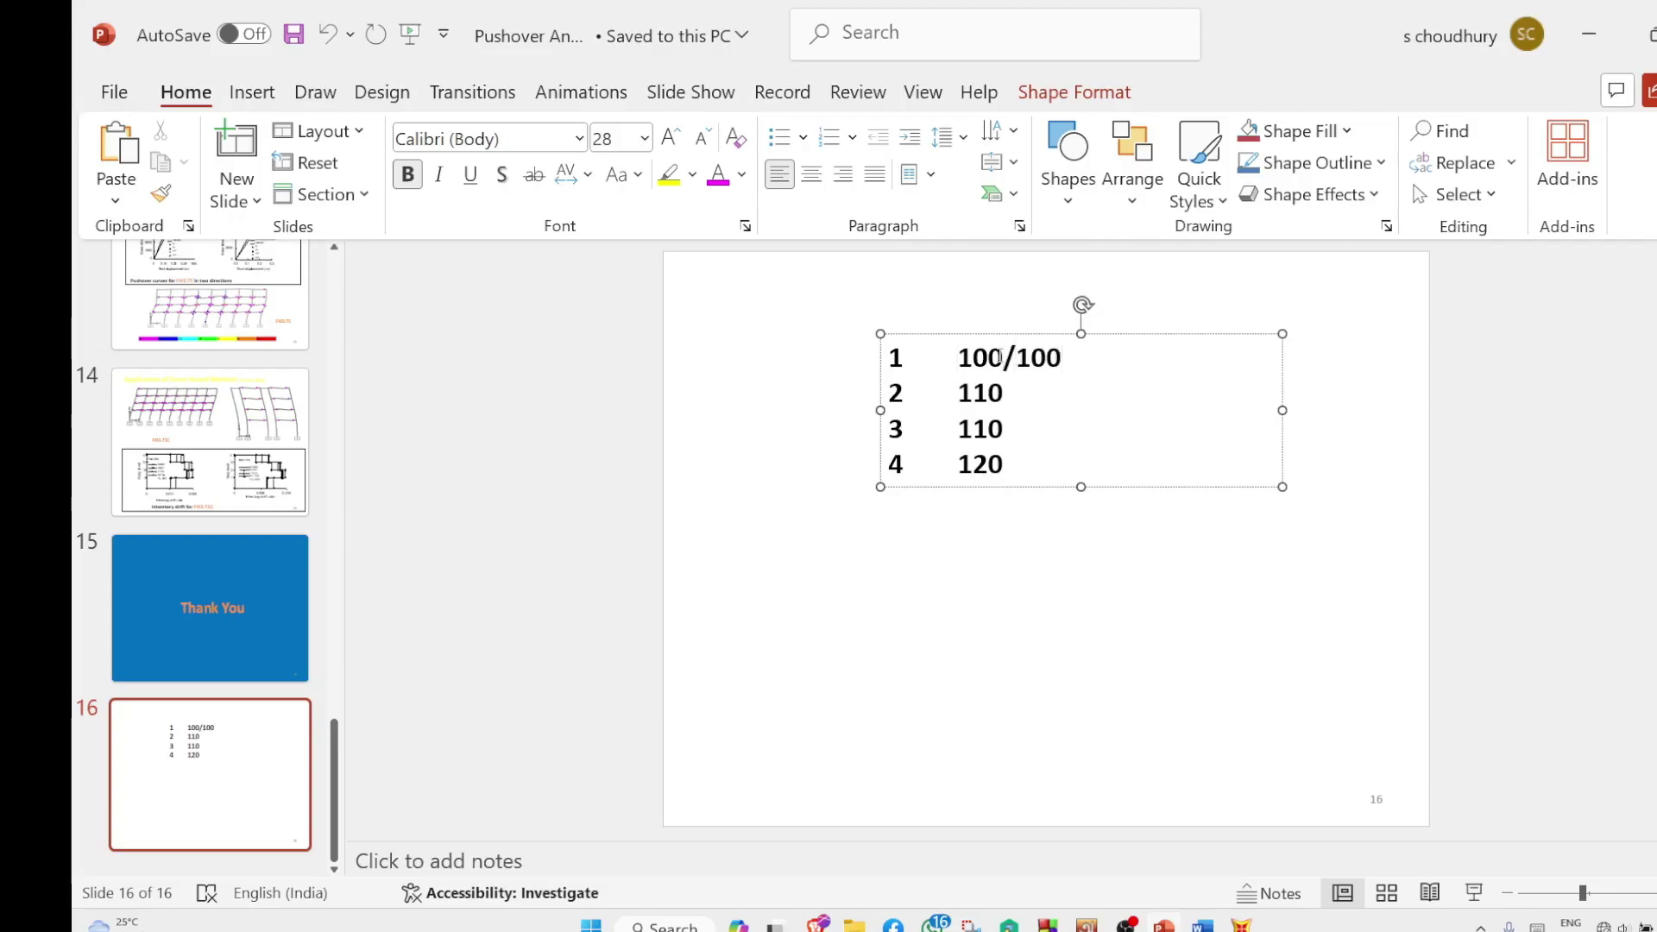
type(" 1.0")
left_click(1019, 392)
type("/1")
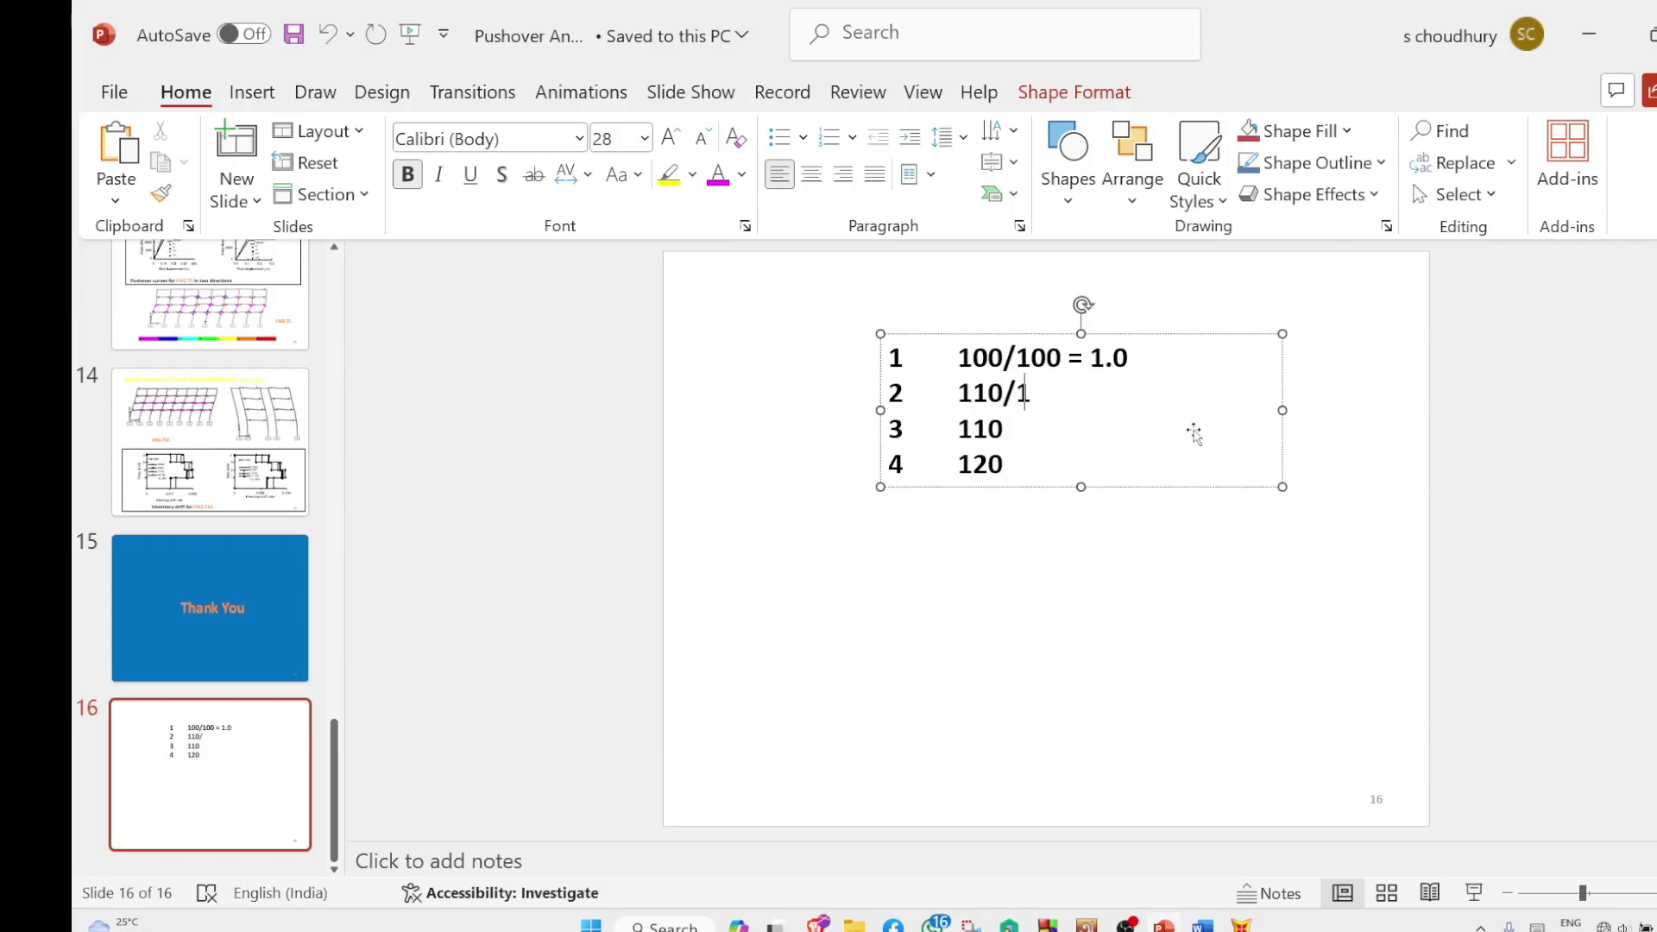
type("00 = 1.1")
Extend rows 3 and 4 with the ratios 110/100 = 1.1 and 120/100 = 1.2
left_click(1039, 442)
key("BackSpace")
type("100")
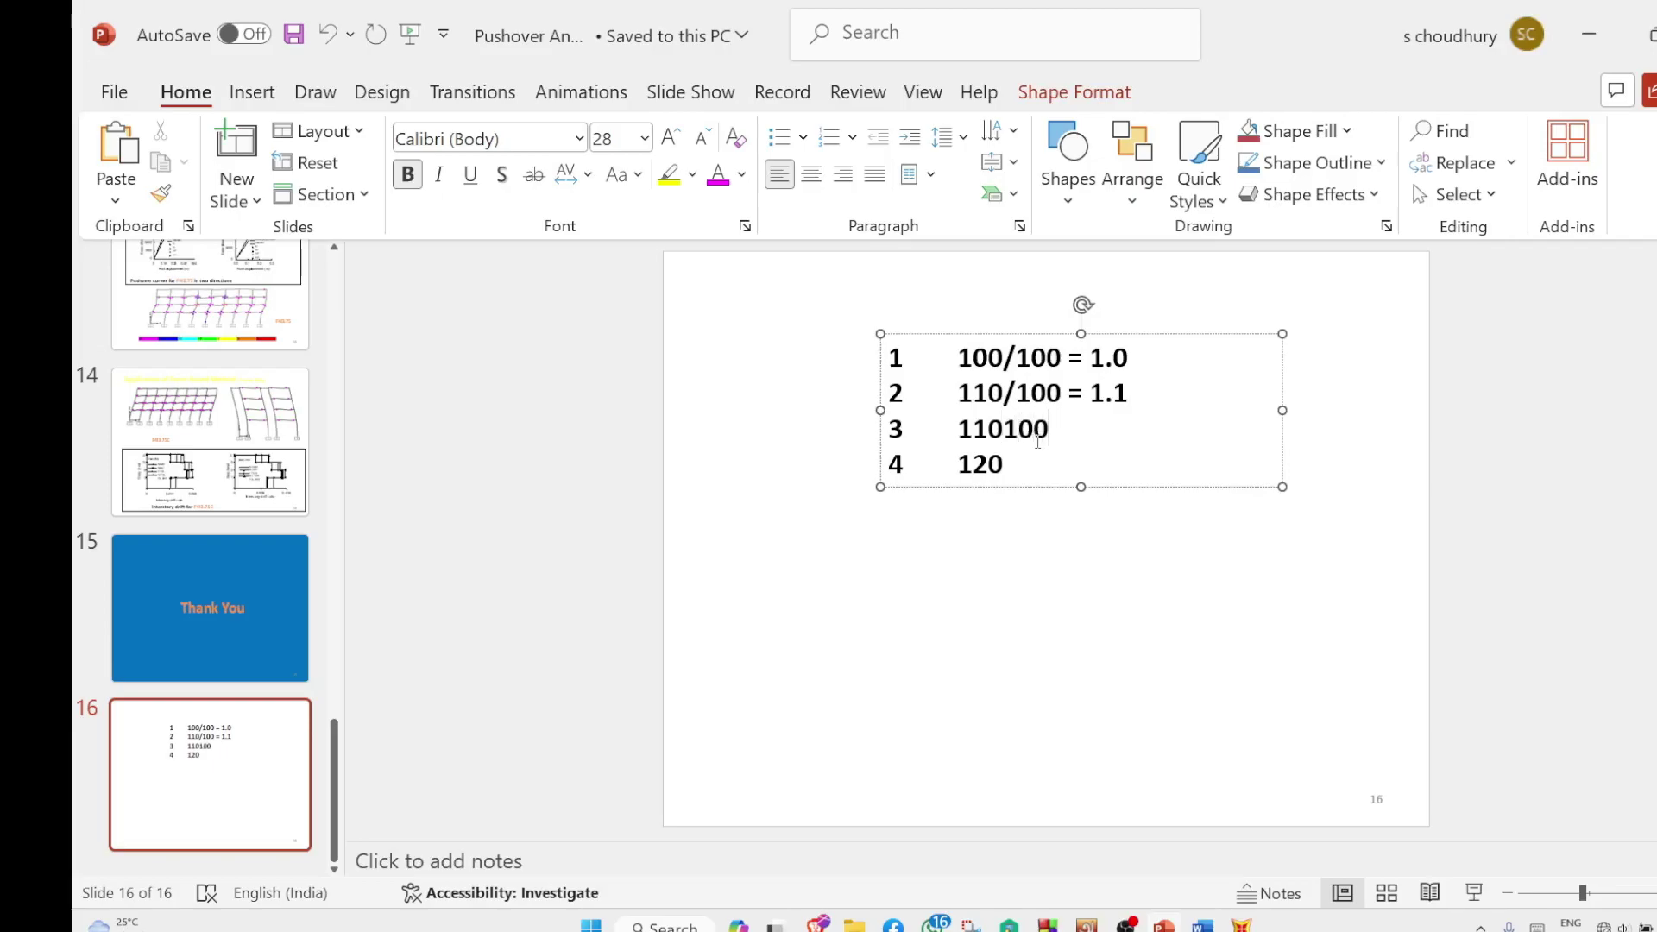
key("BackSpace")
key("BackSpace")
key("BackSpace")
type("/100 = 1.1")
left_click(1018, 468)
type("/100 ")
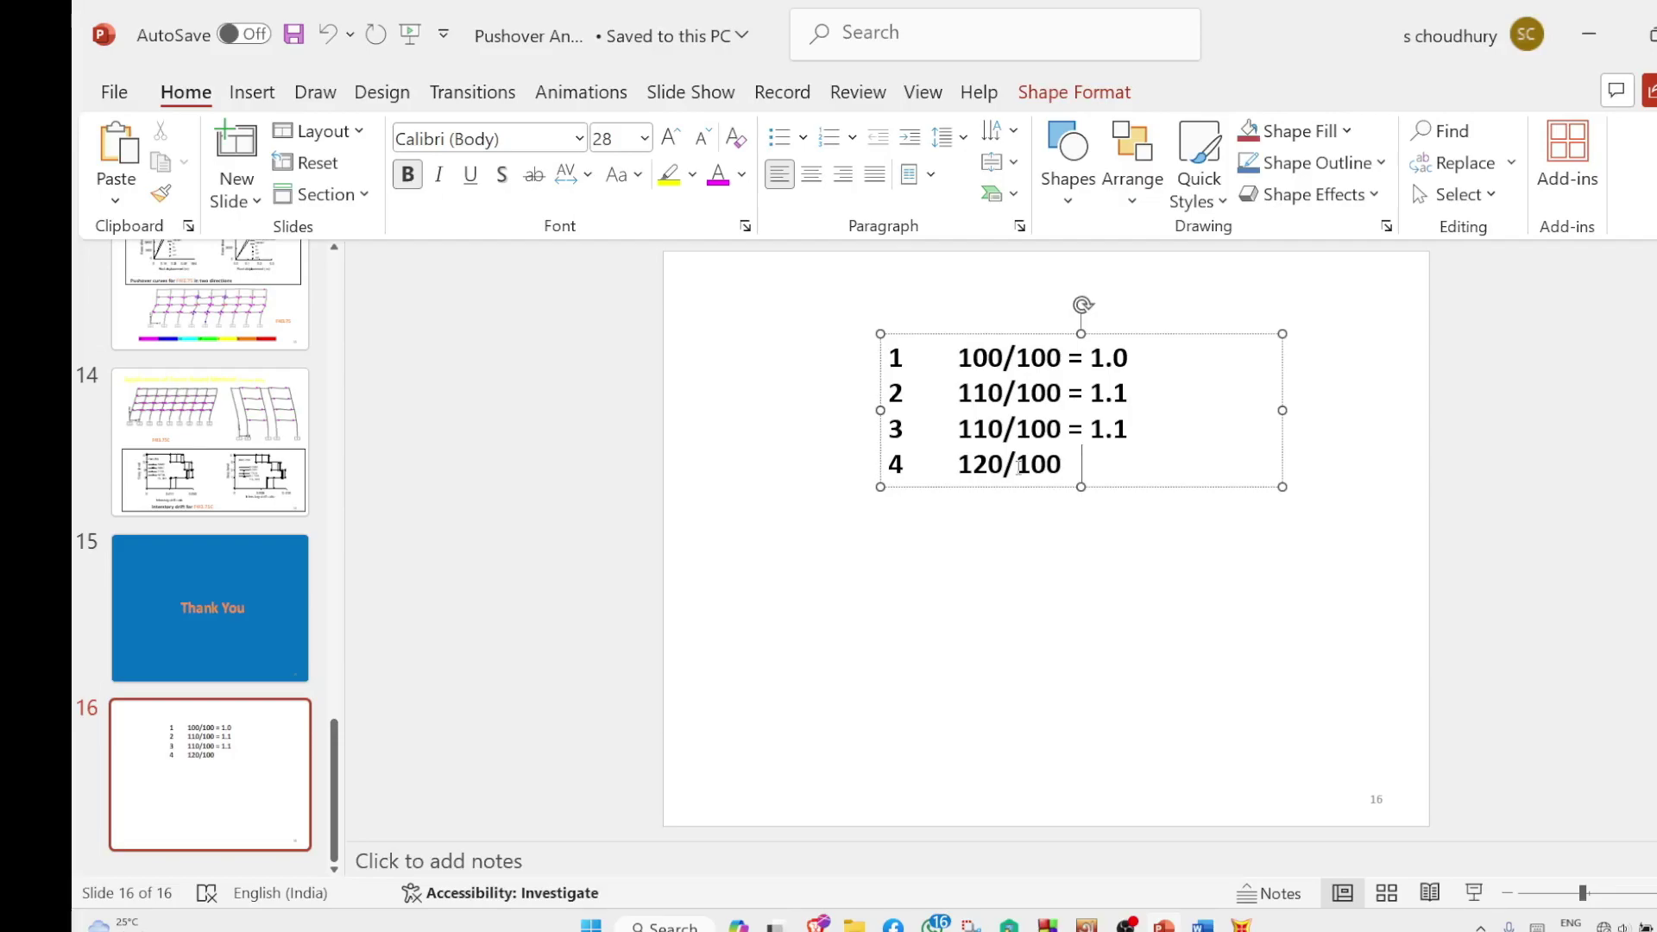
type(" = 1.2")
Switch back to SAP2000 and display the static pushover curve of the PushX load case
key("alt+Tab")
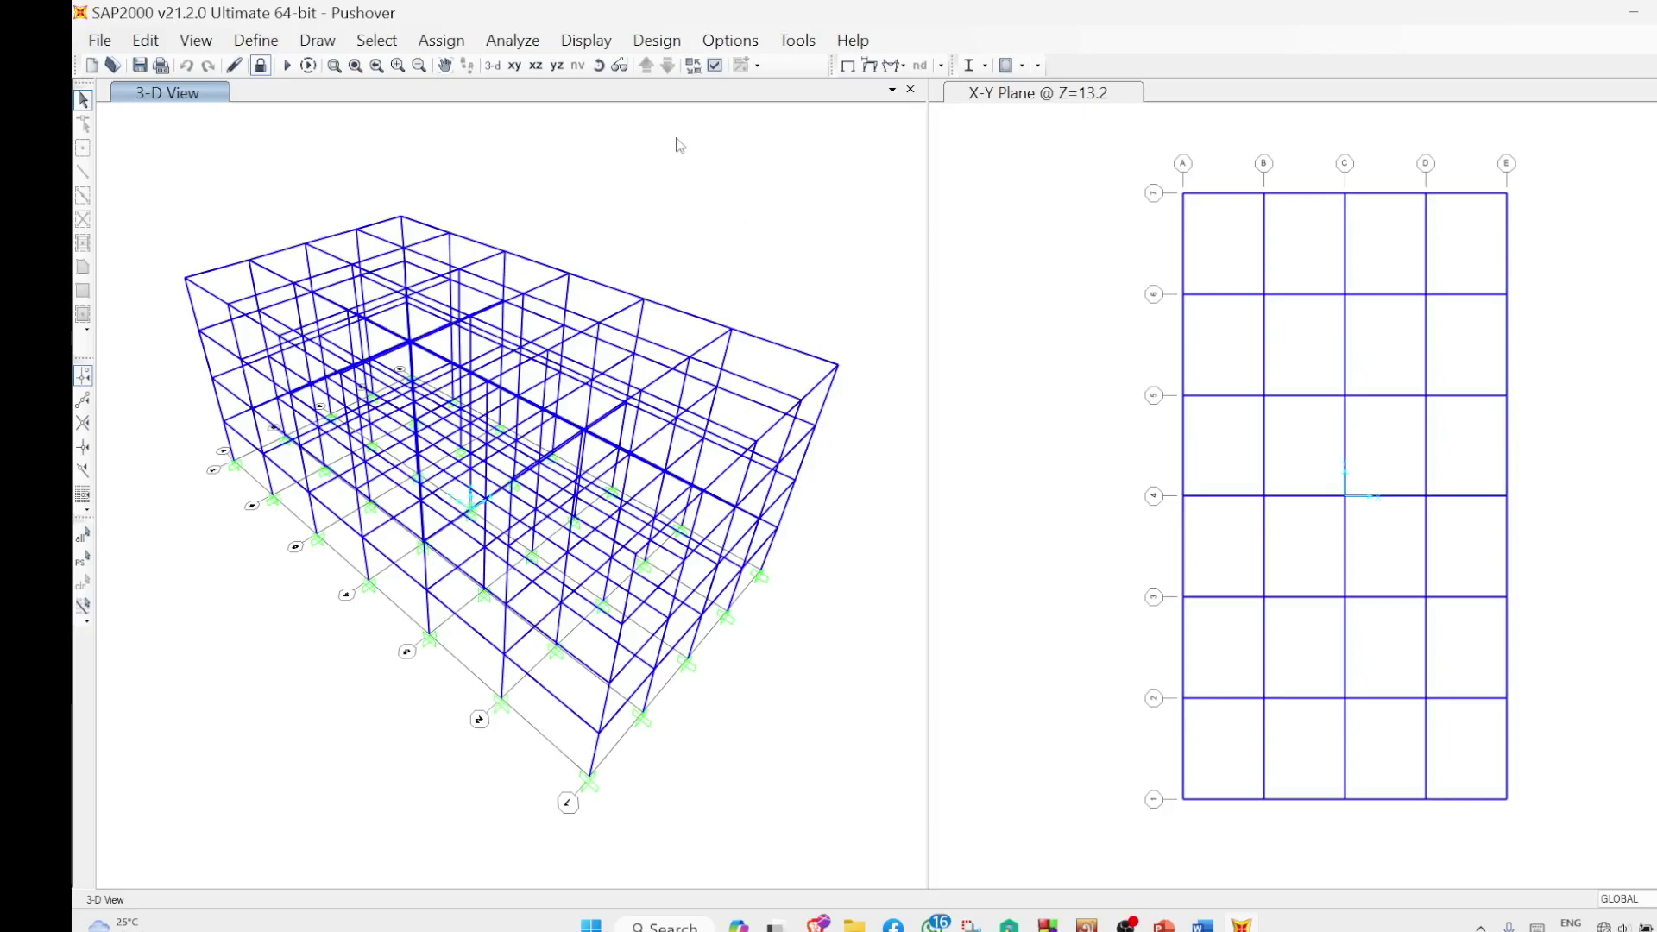
left_click(592, 40)
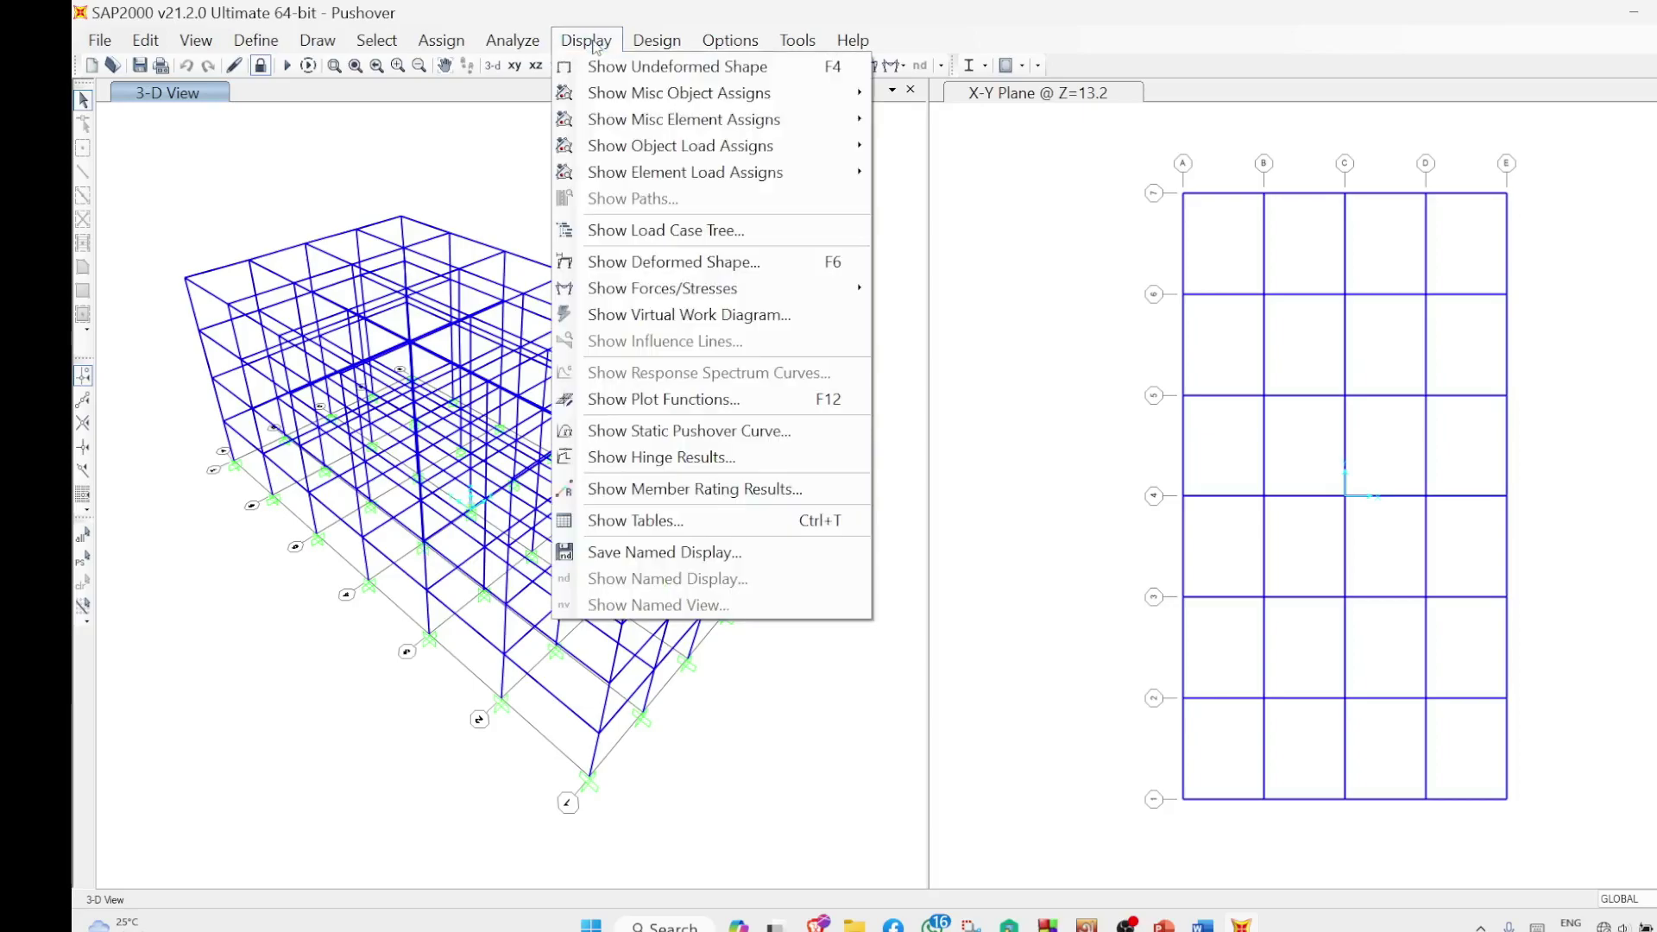
left_click(757, 442)
left_click(690, 299)
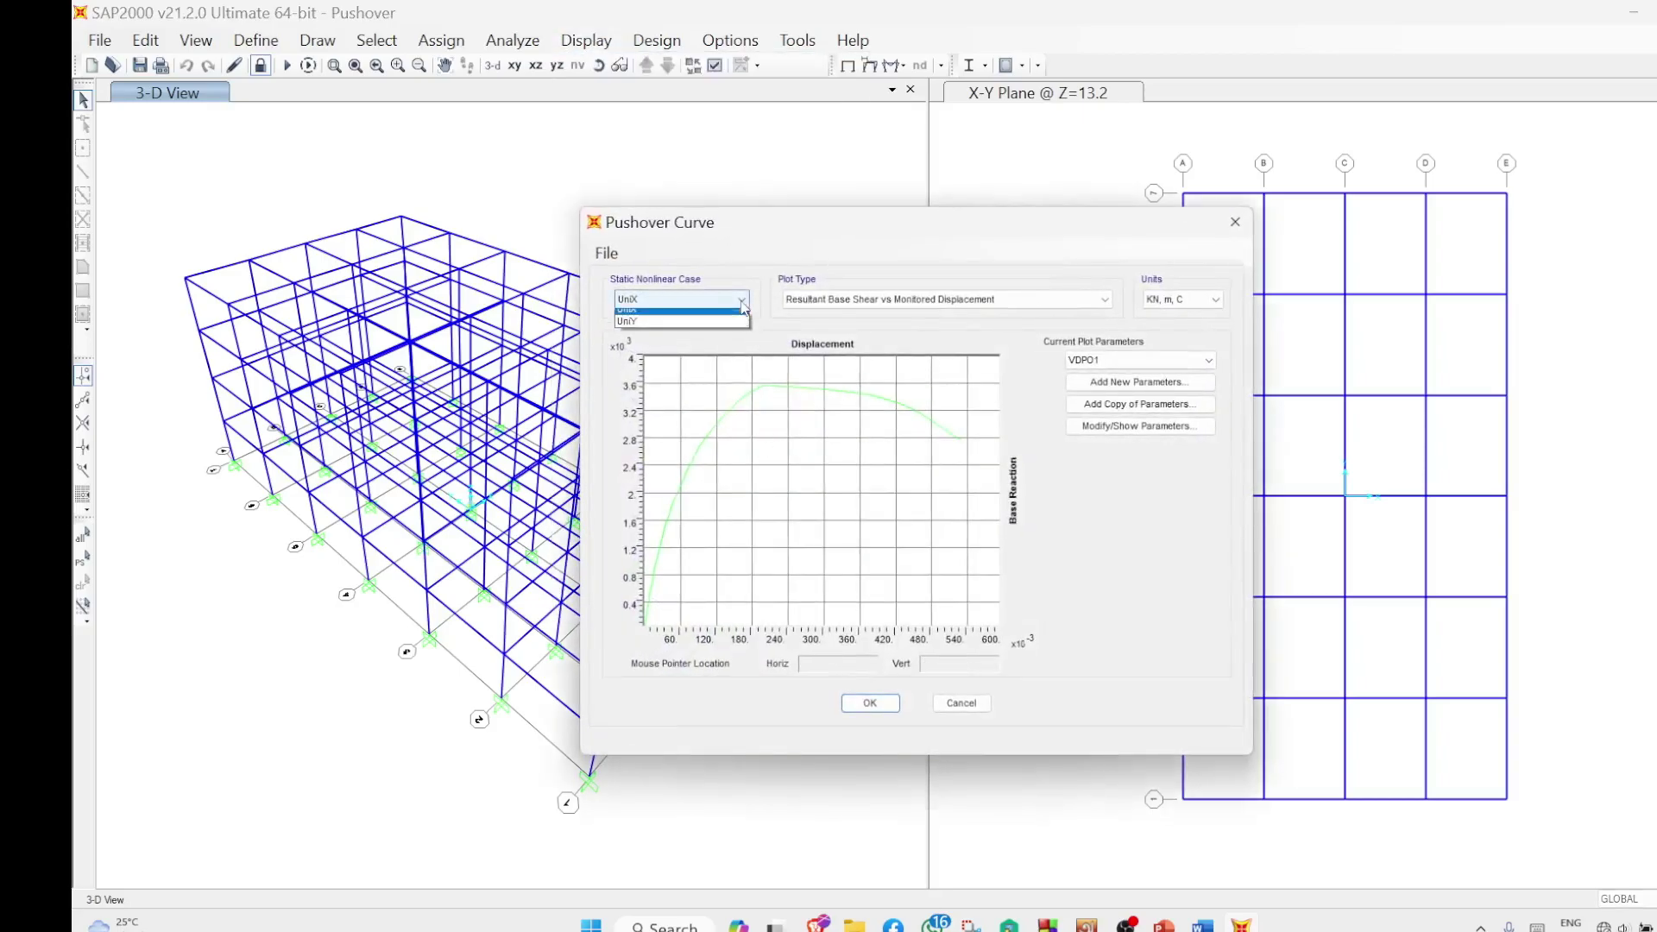
left_click(666, 317)
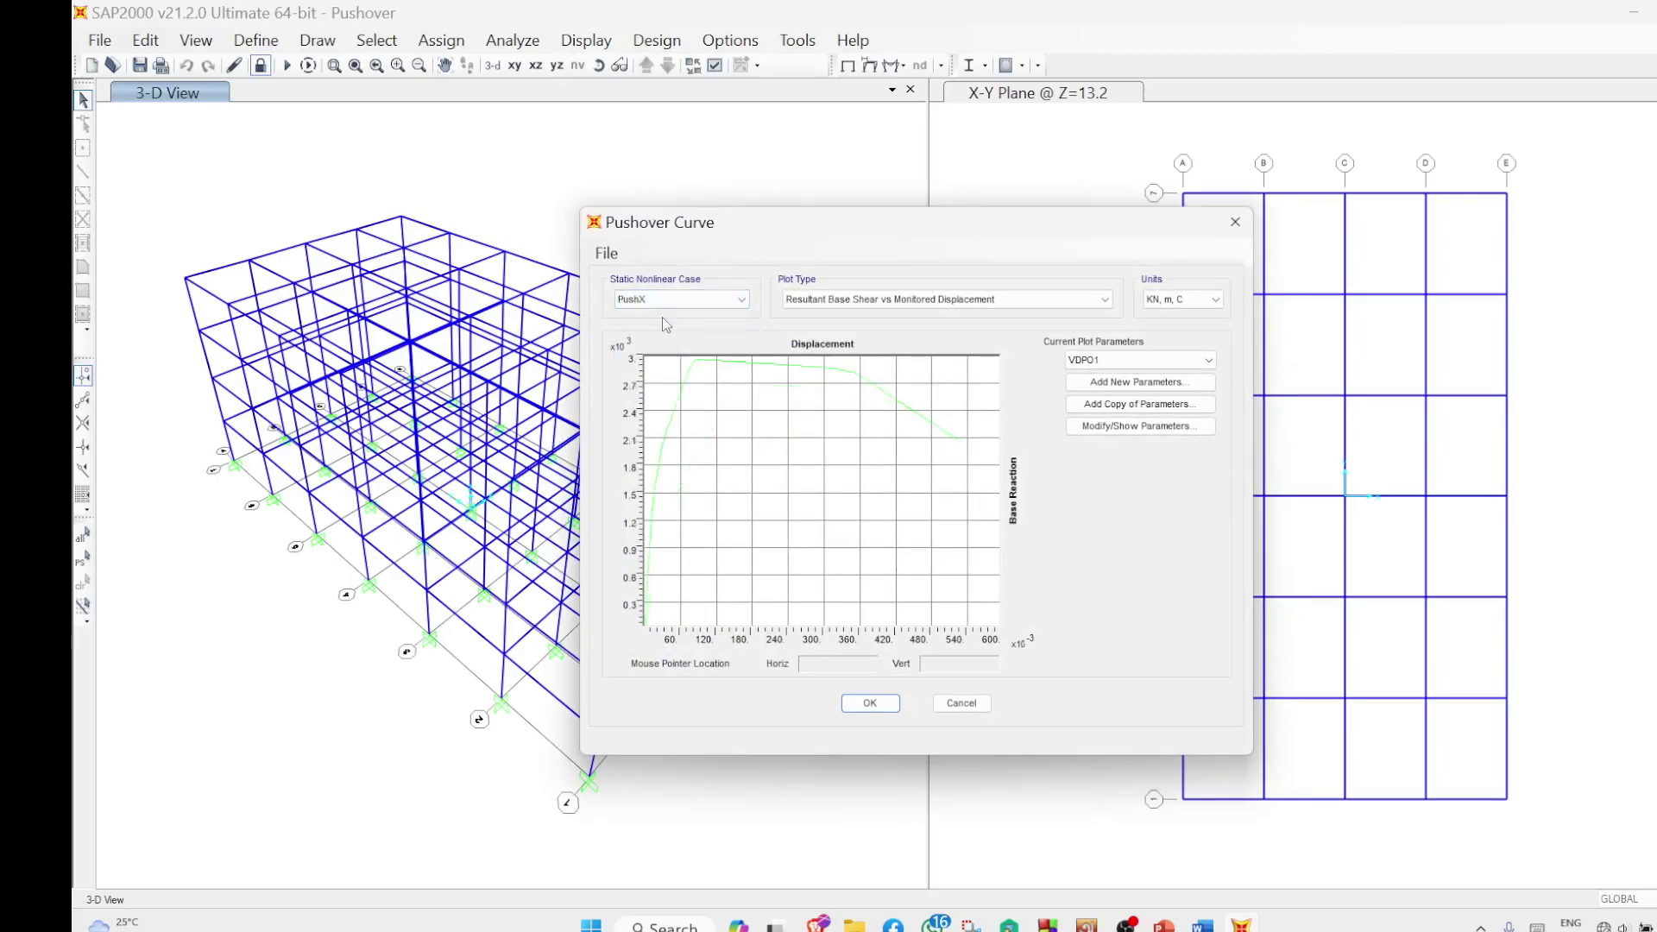
View the pushover curves of the PushY, UniX and UniY load cases in turn
left_click(742, 300)
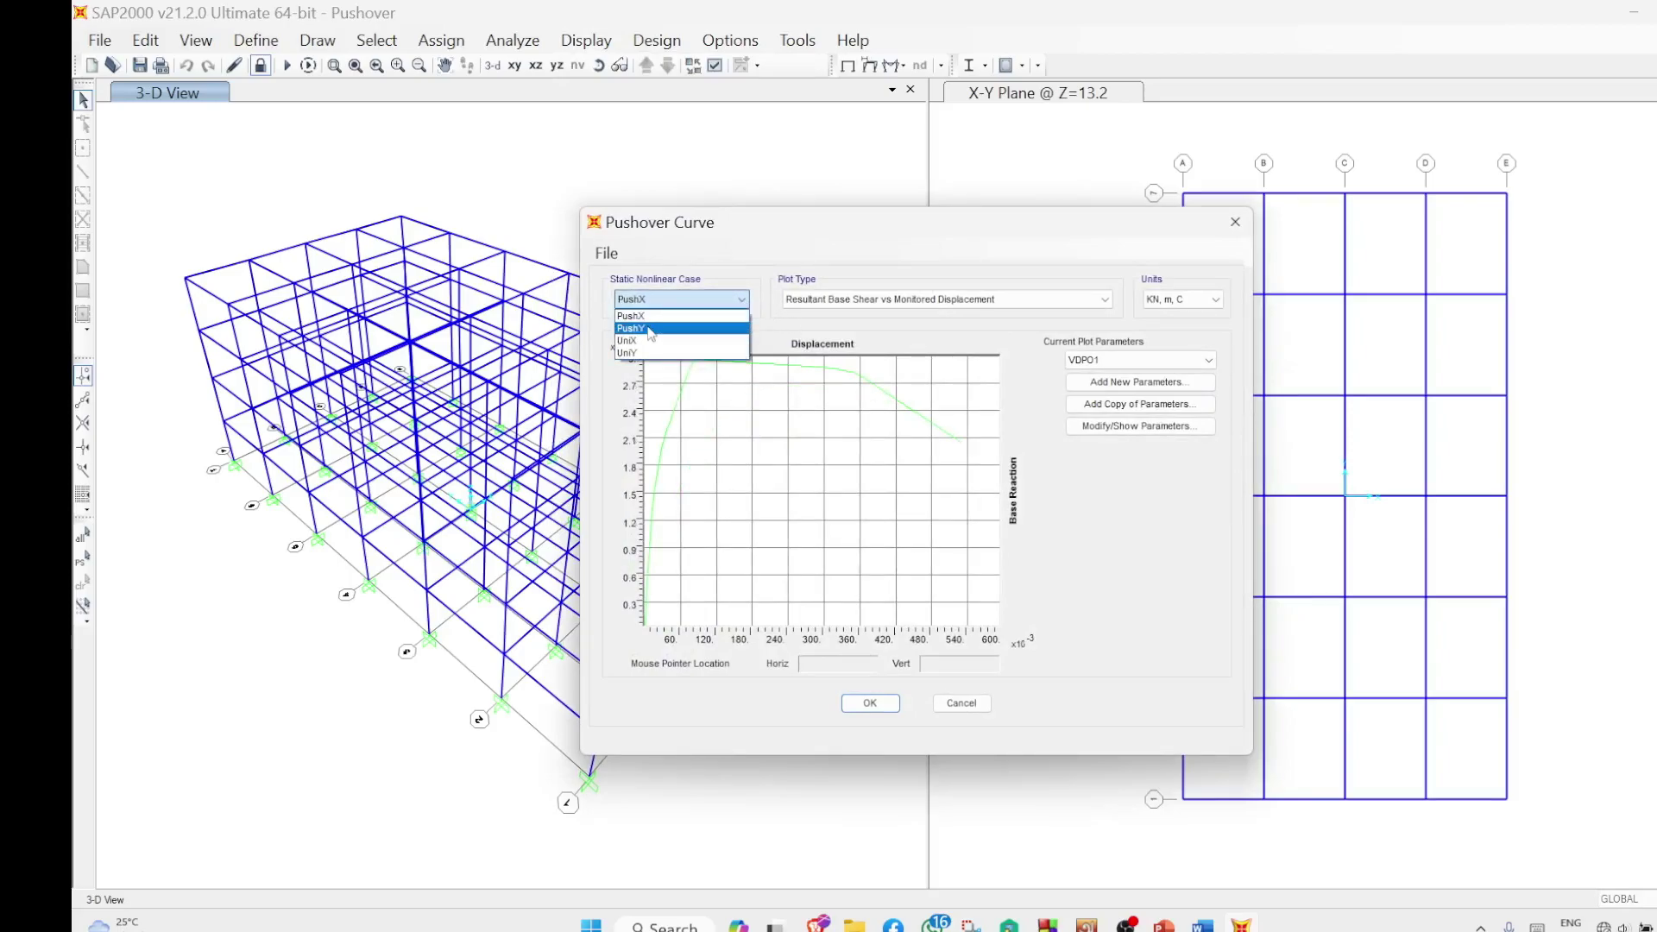
left_click(674, 328)
left_click(742, 300)
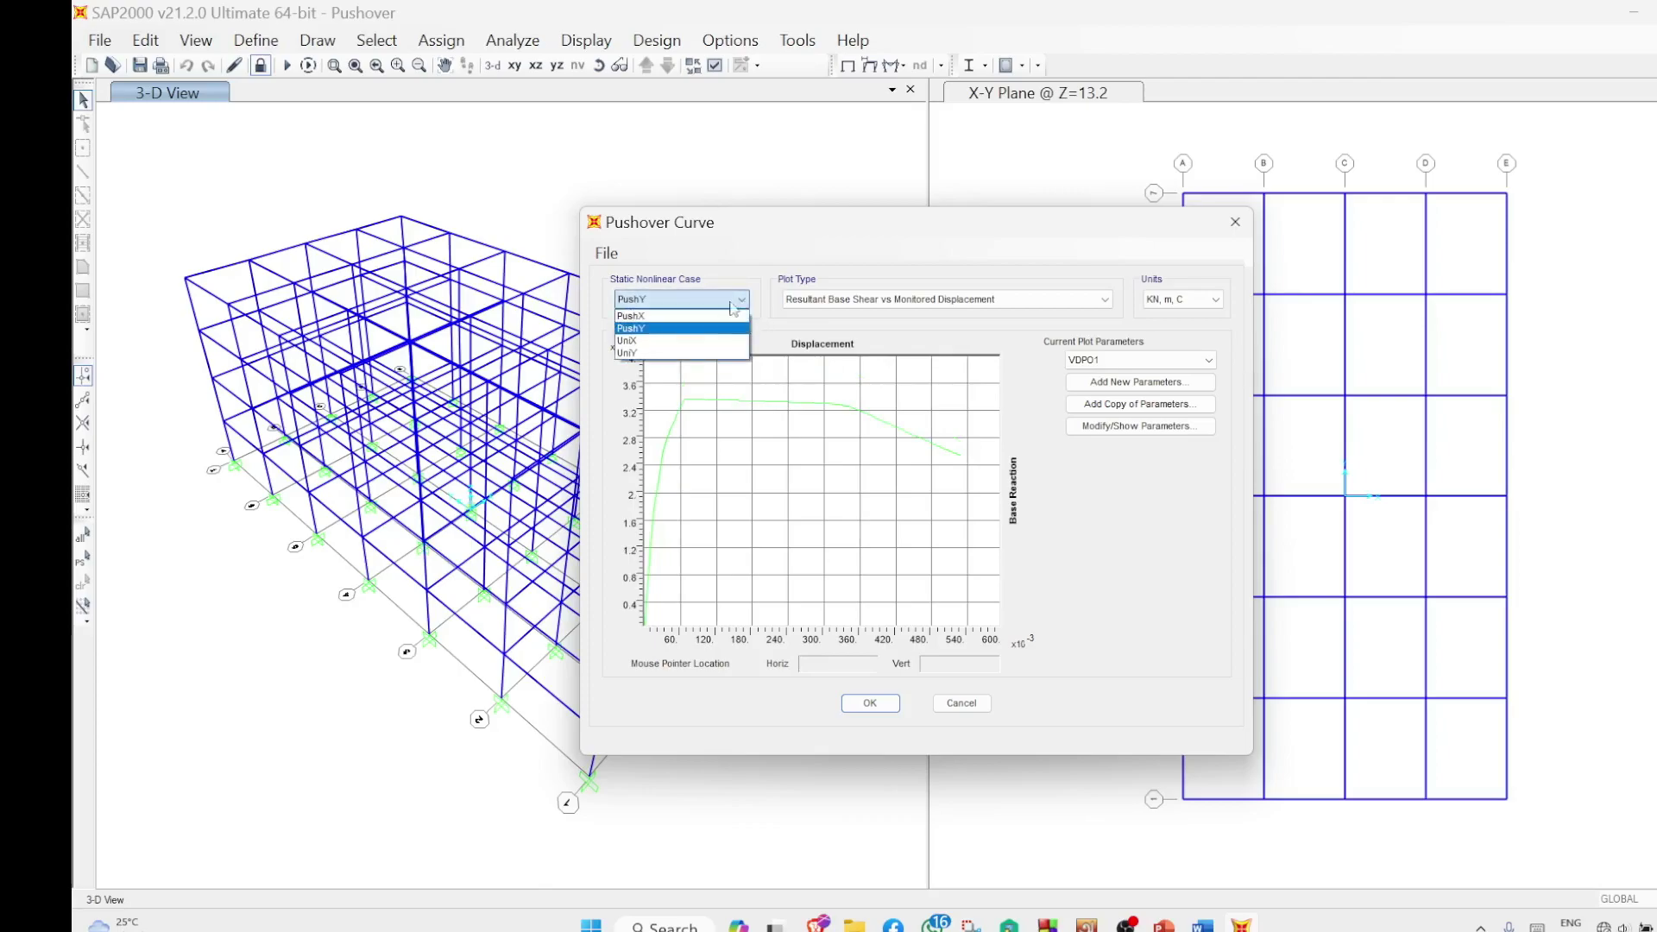
left_click(665, 340)
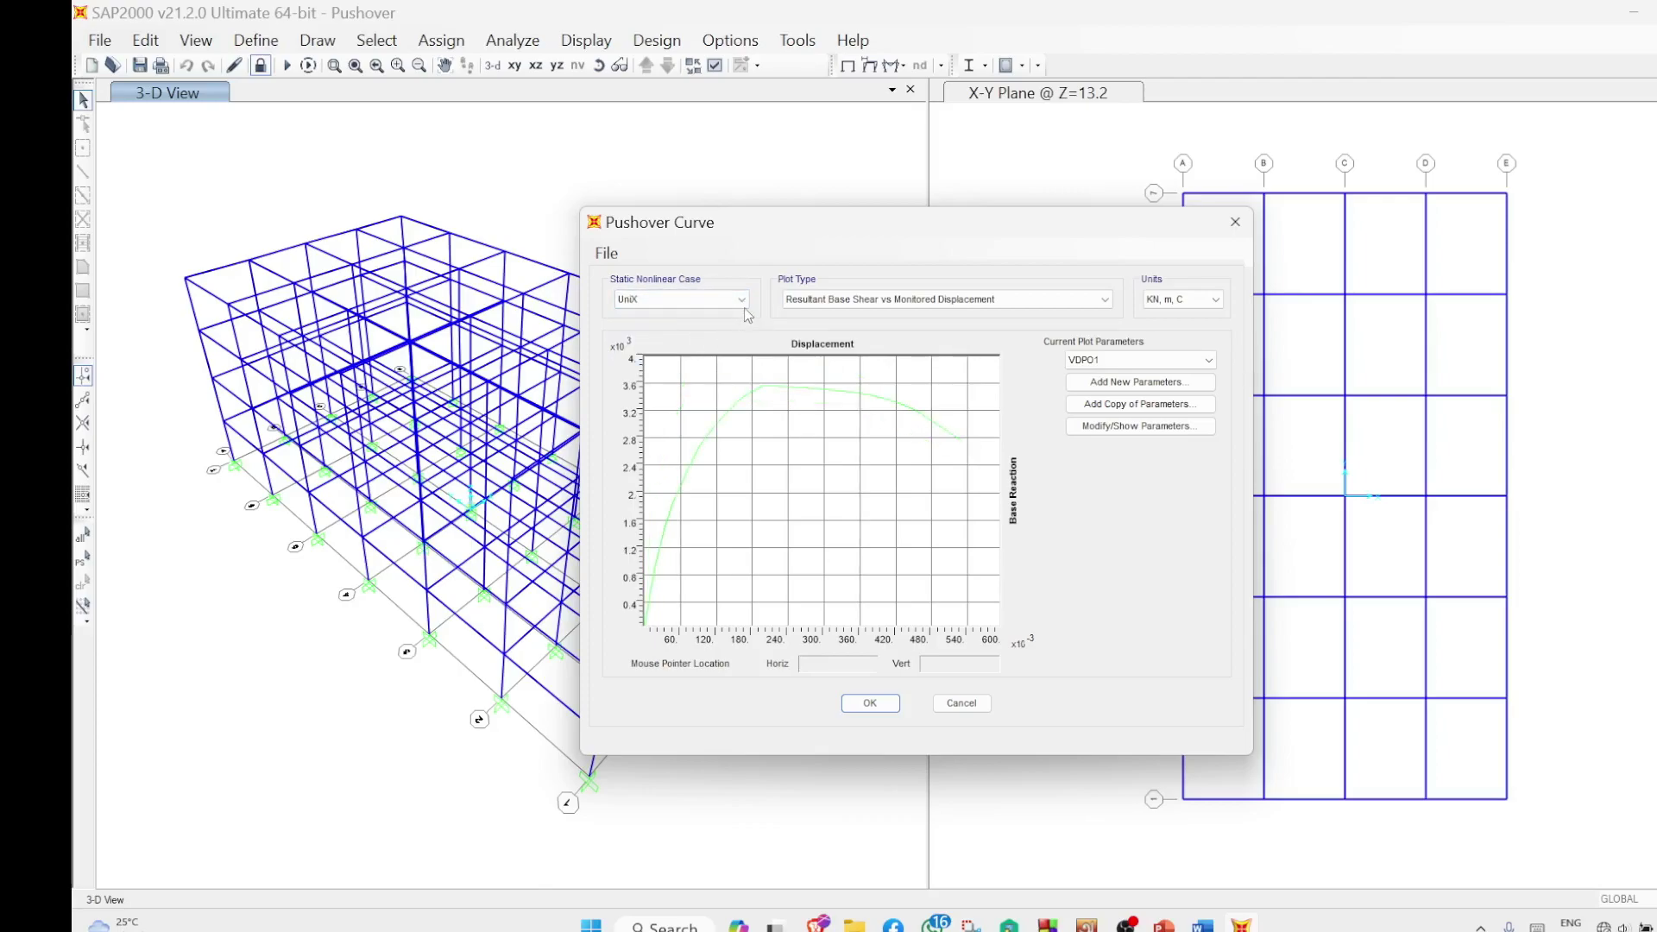
left_click(742, 300)
left_click(667, 352)
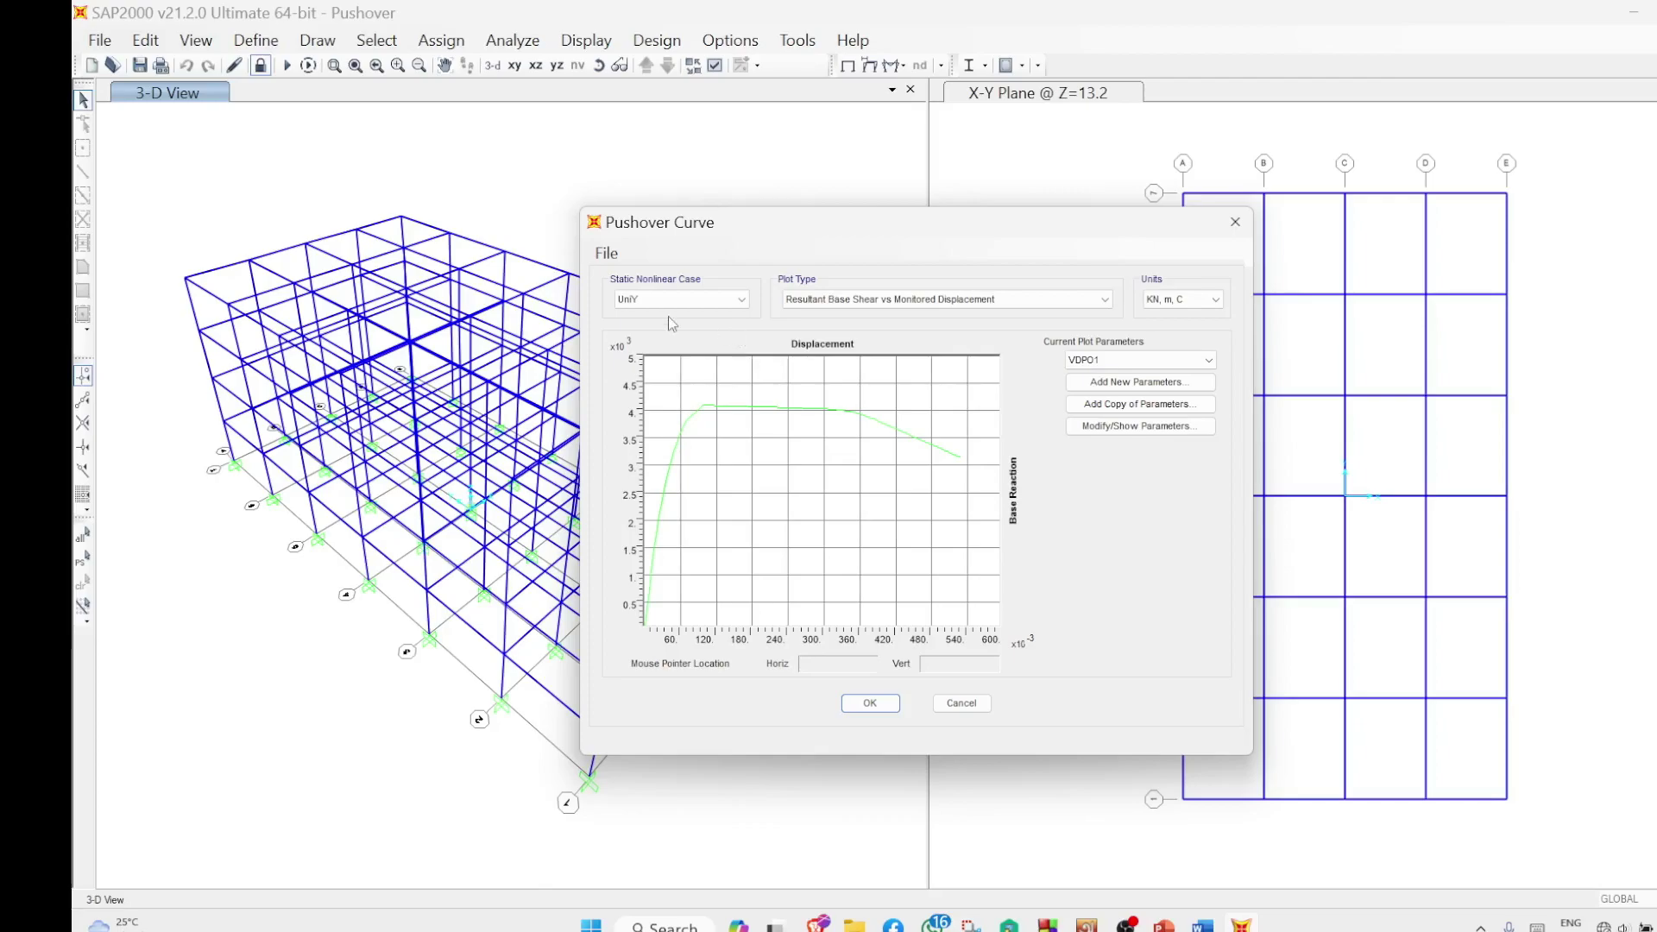
Display the UniY pushover capacity curve as a table and export all tables to Excel
left_click(607, 254)
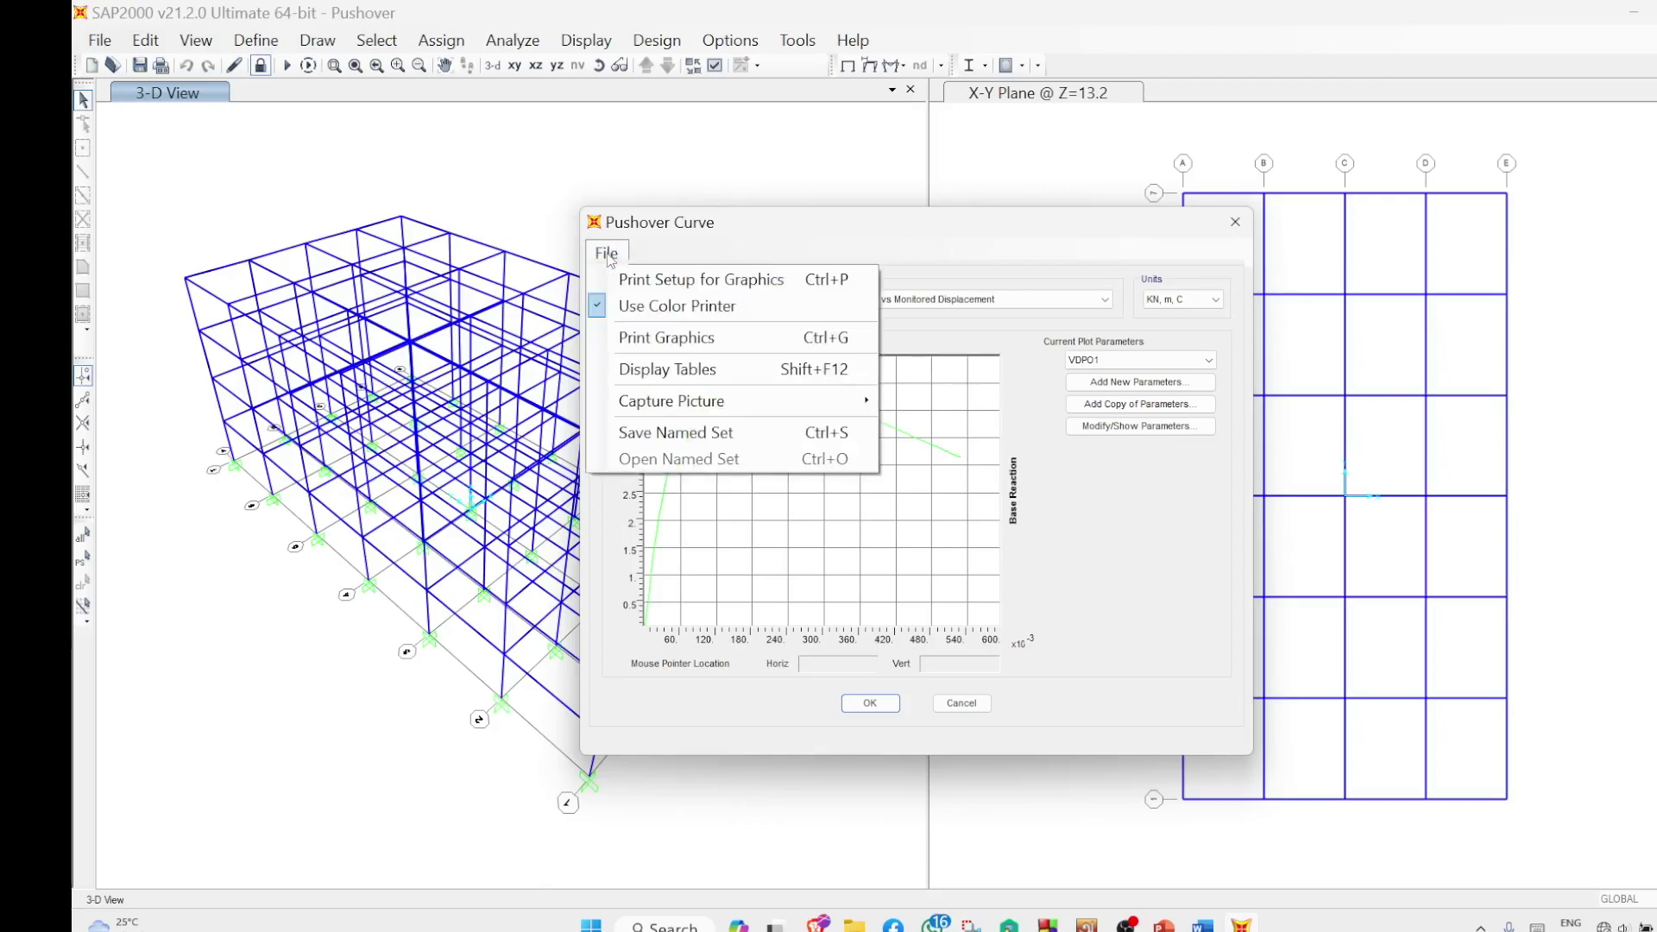
left_click(710, 377)
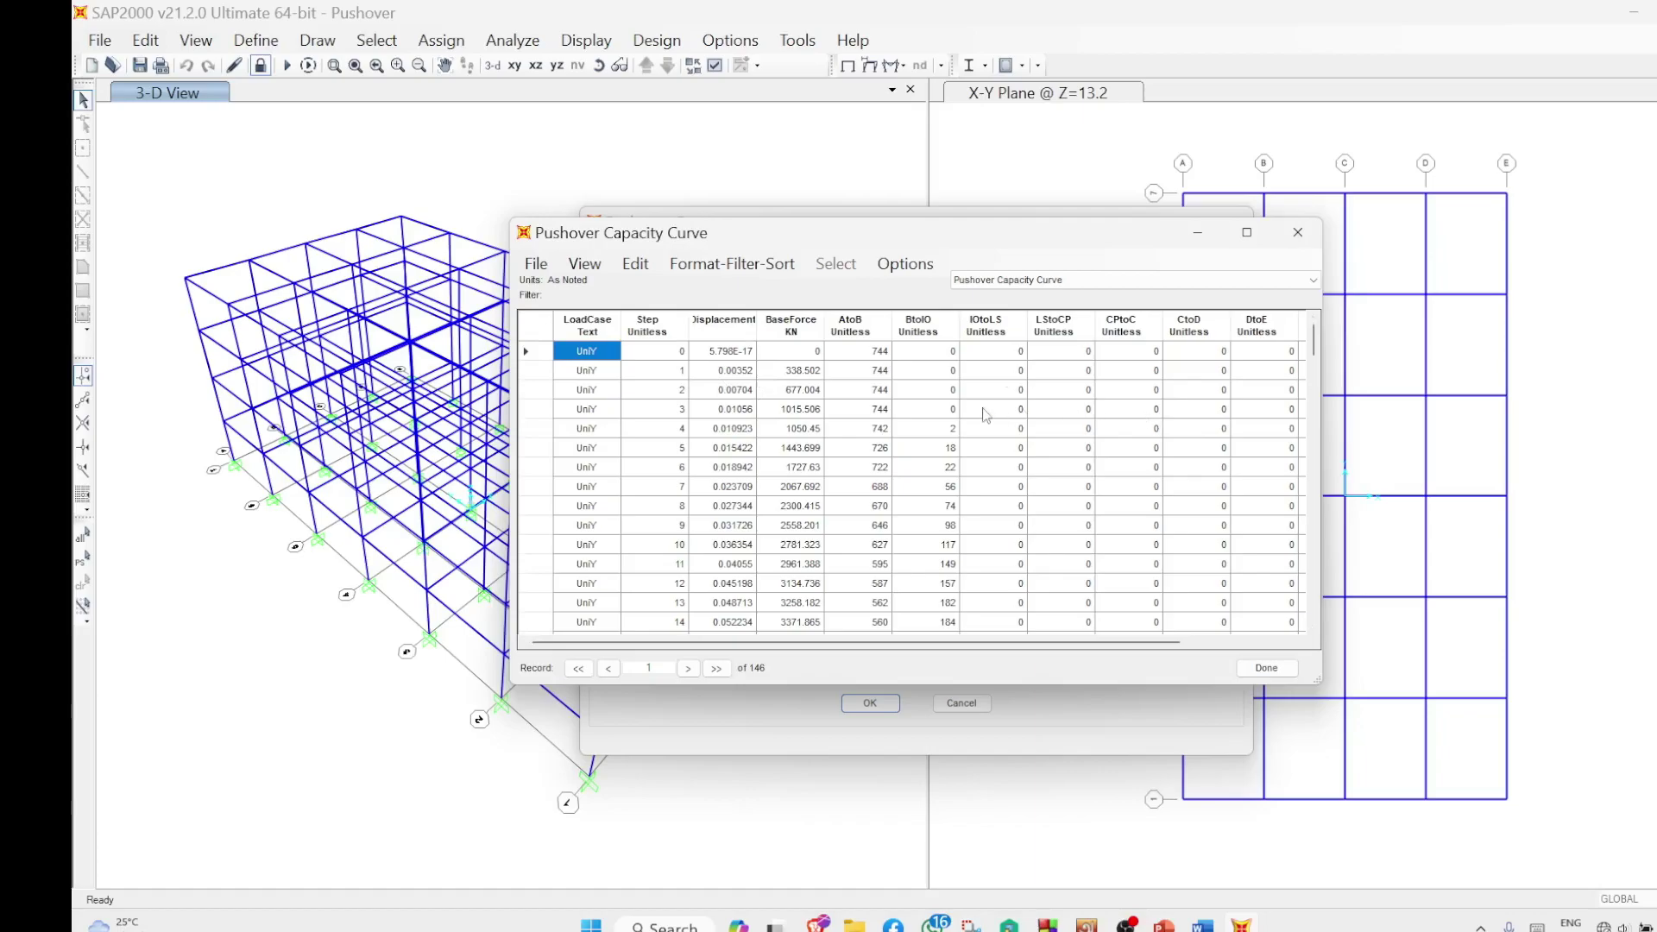
left_click(537, 265)
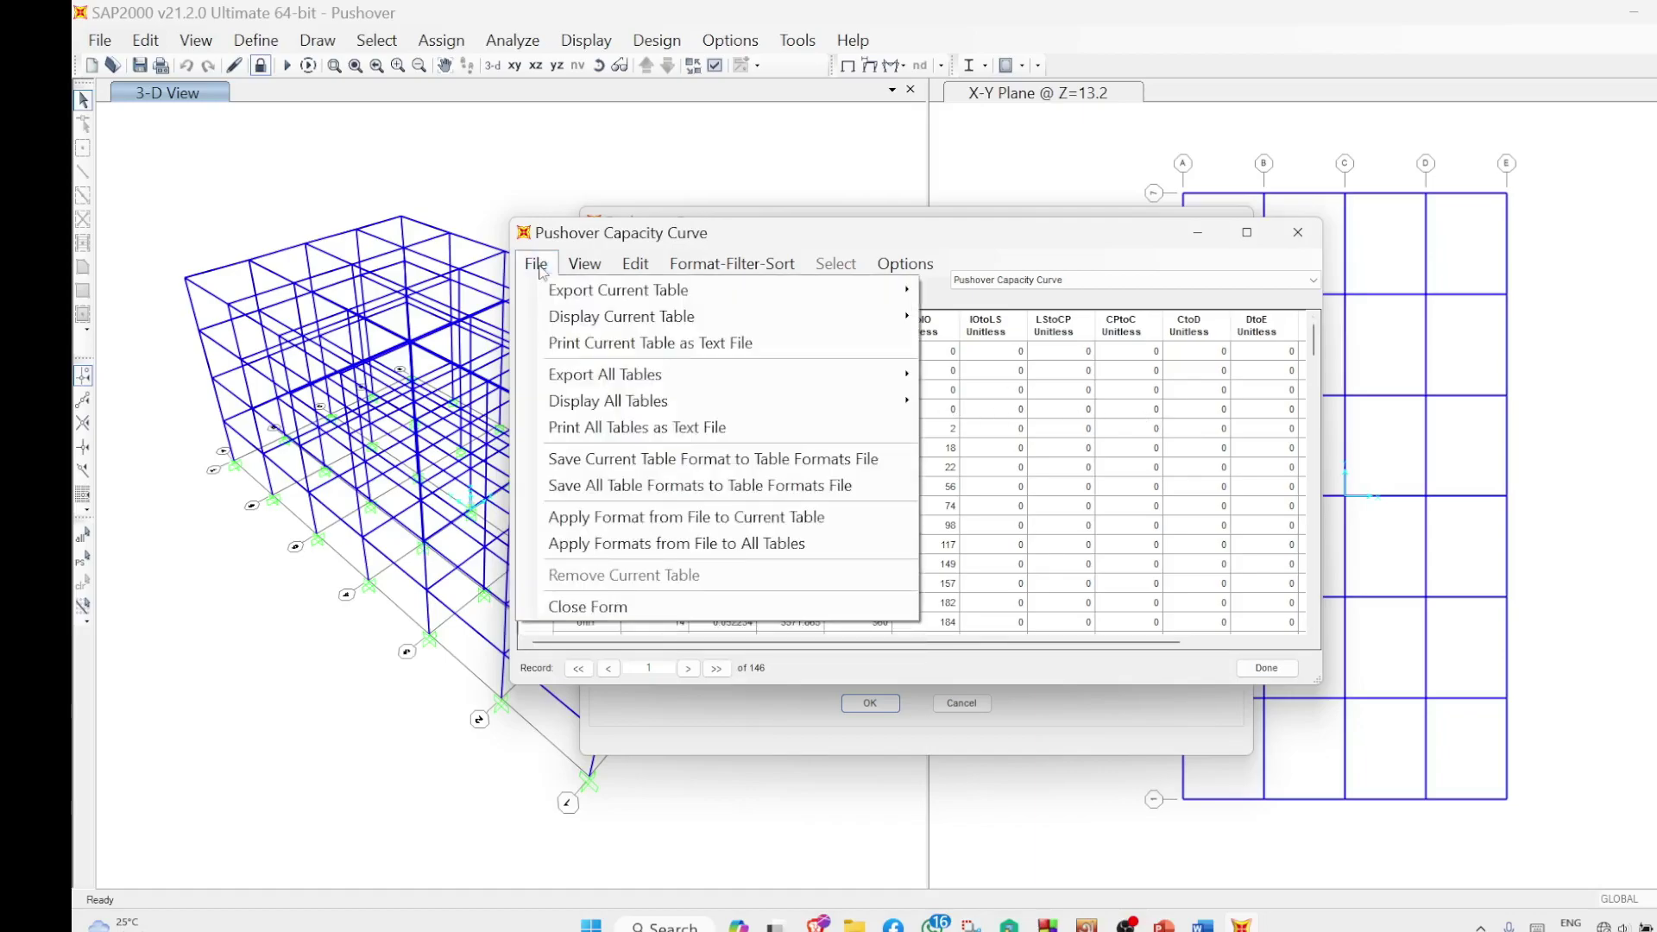
mouse_move(635, 389)
left_click(1008, 378)
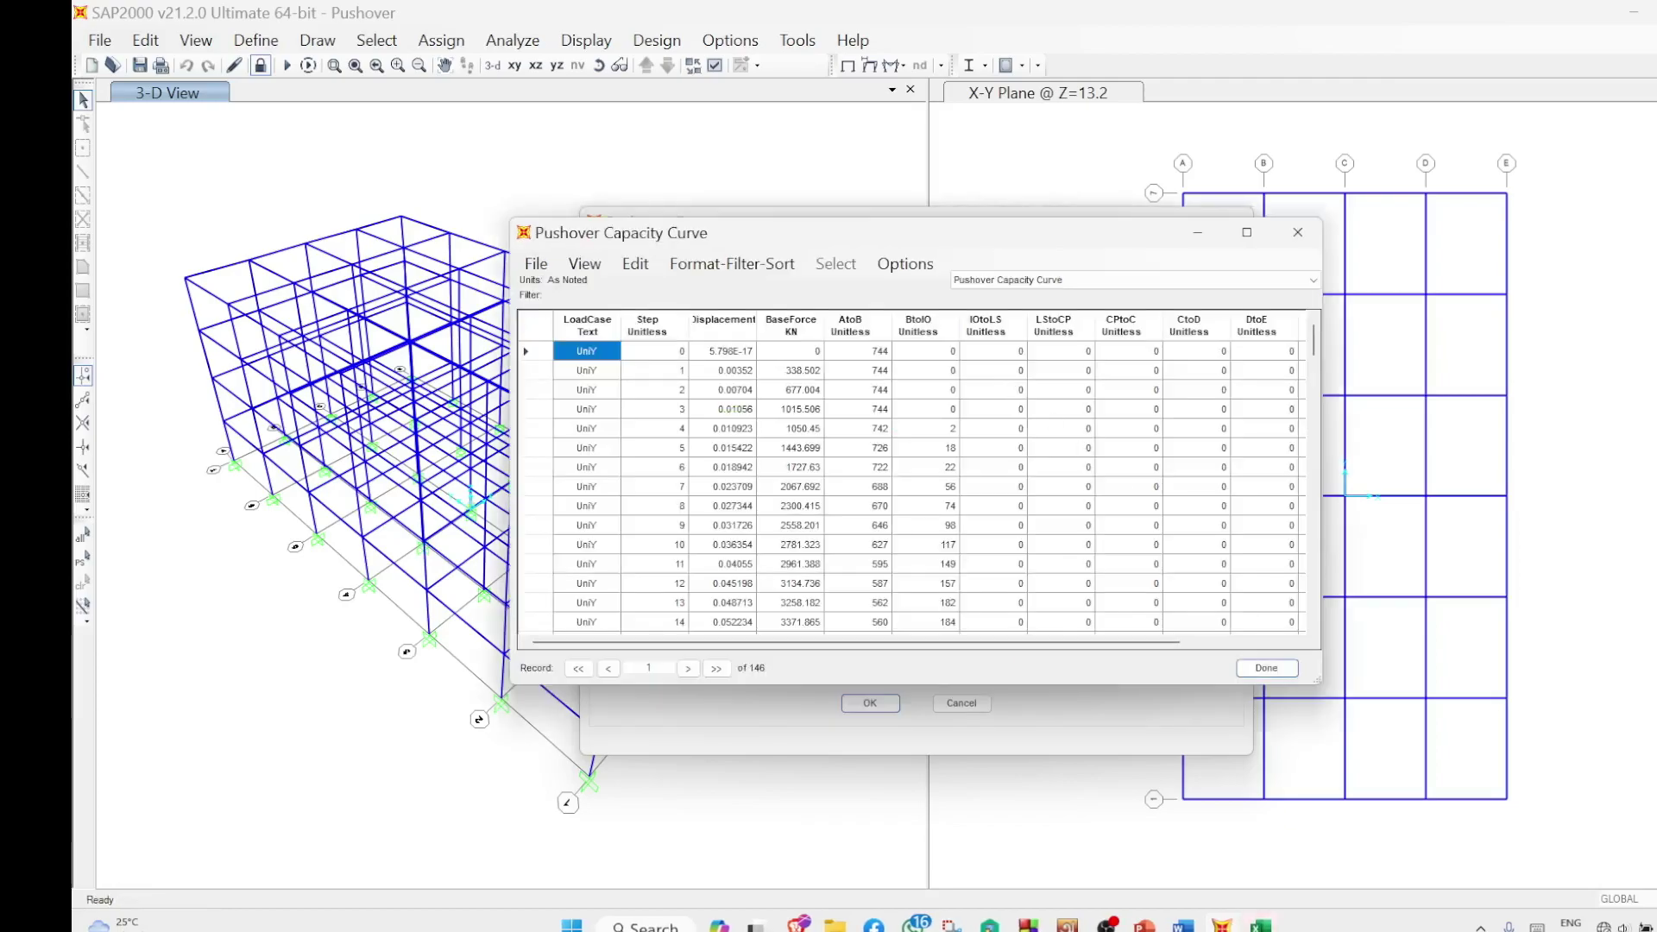
Bring up the exported Book1 workbook in Excel, maximize it, and examine the displacement, base force and hinge state columns of the UniY steps
mouse_move(1260, 923)
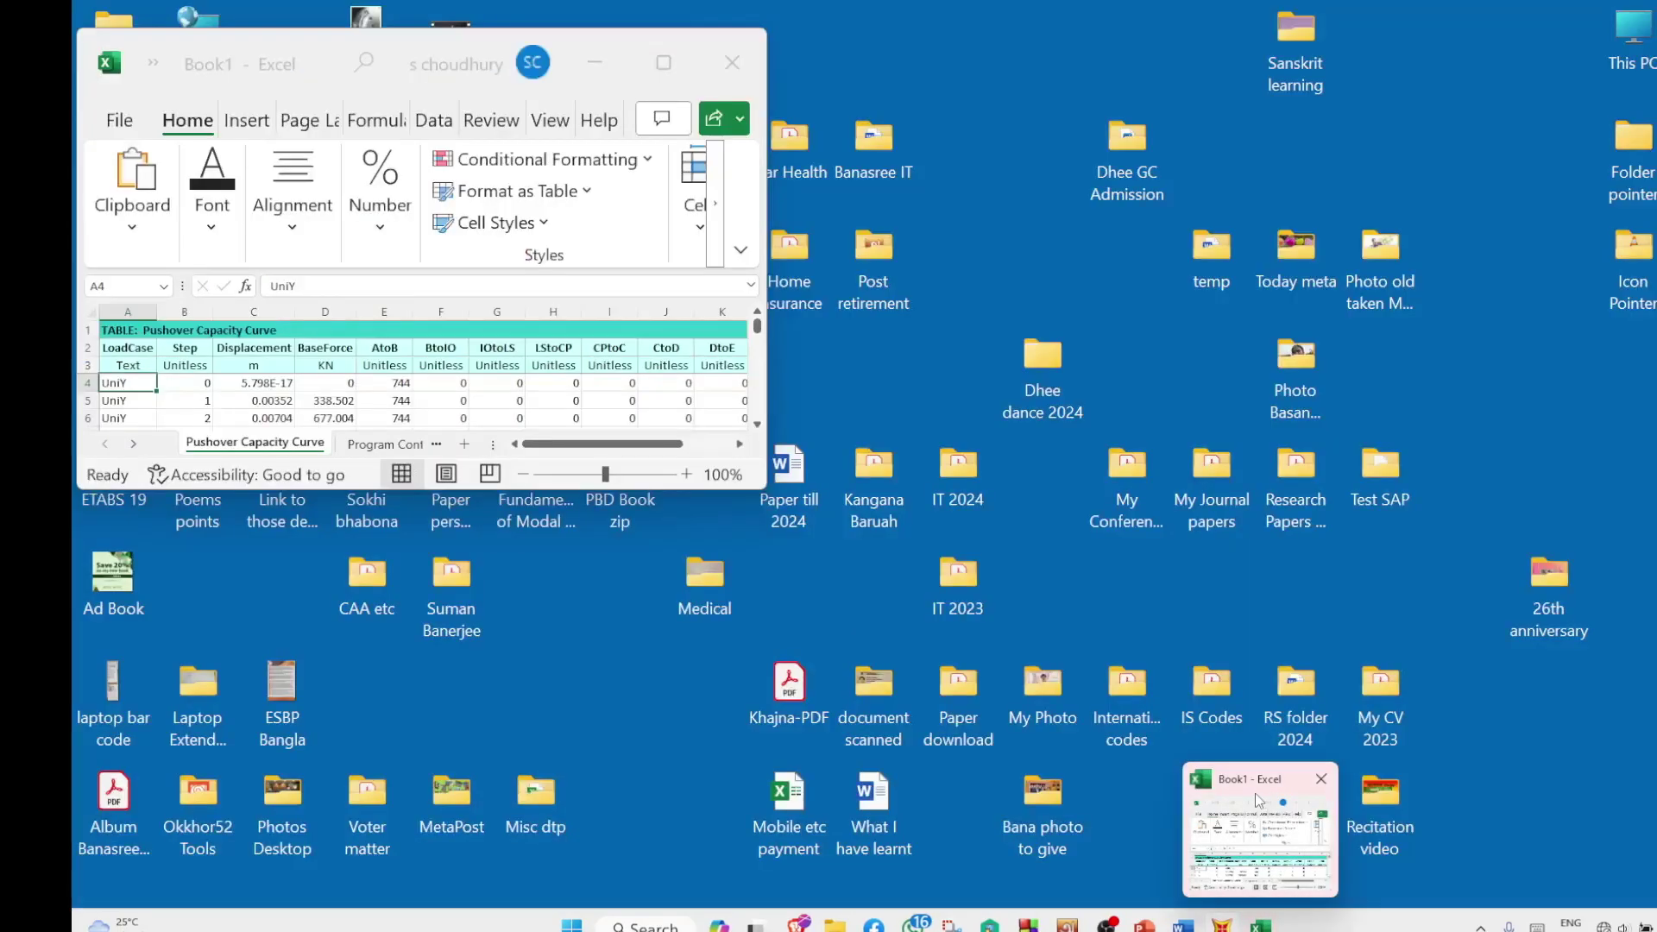
left_click(1265, 867)
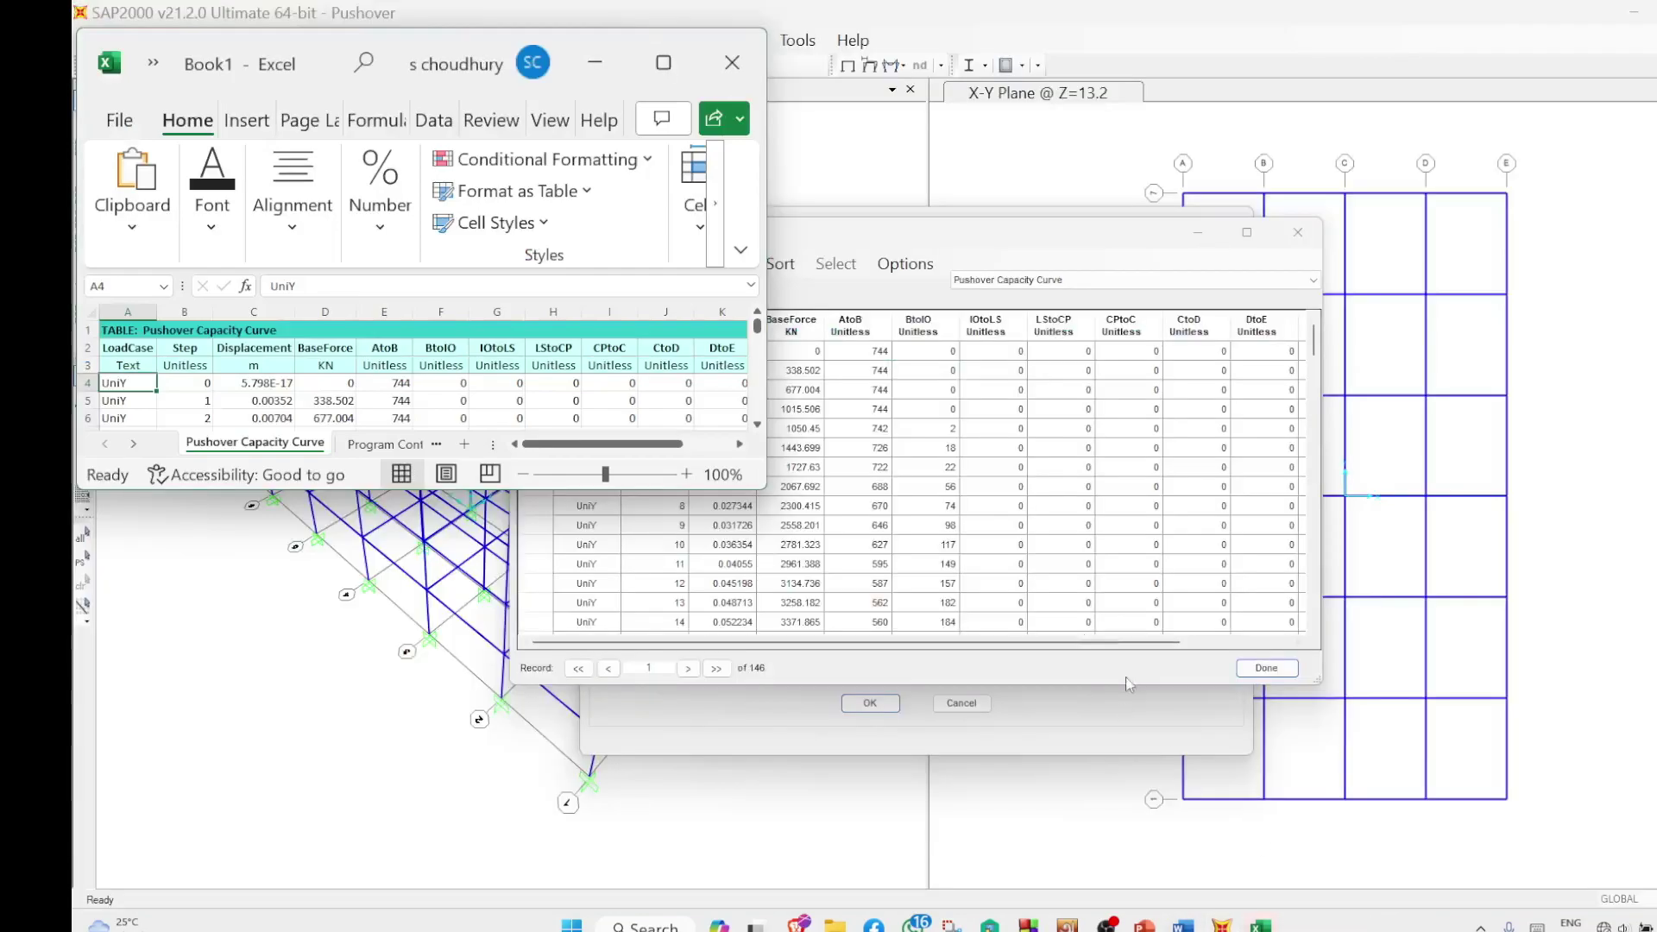
left_click(663, 63)
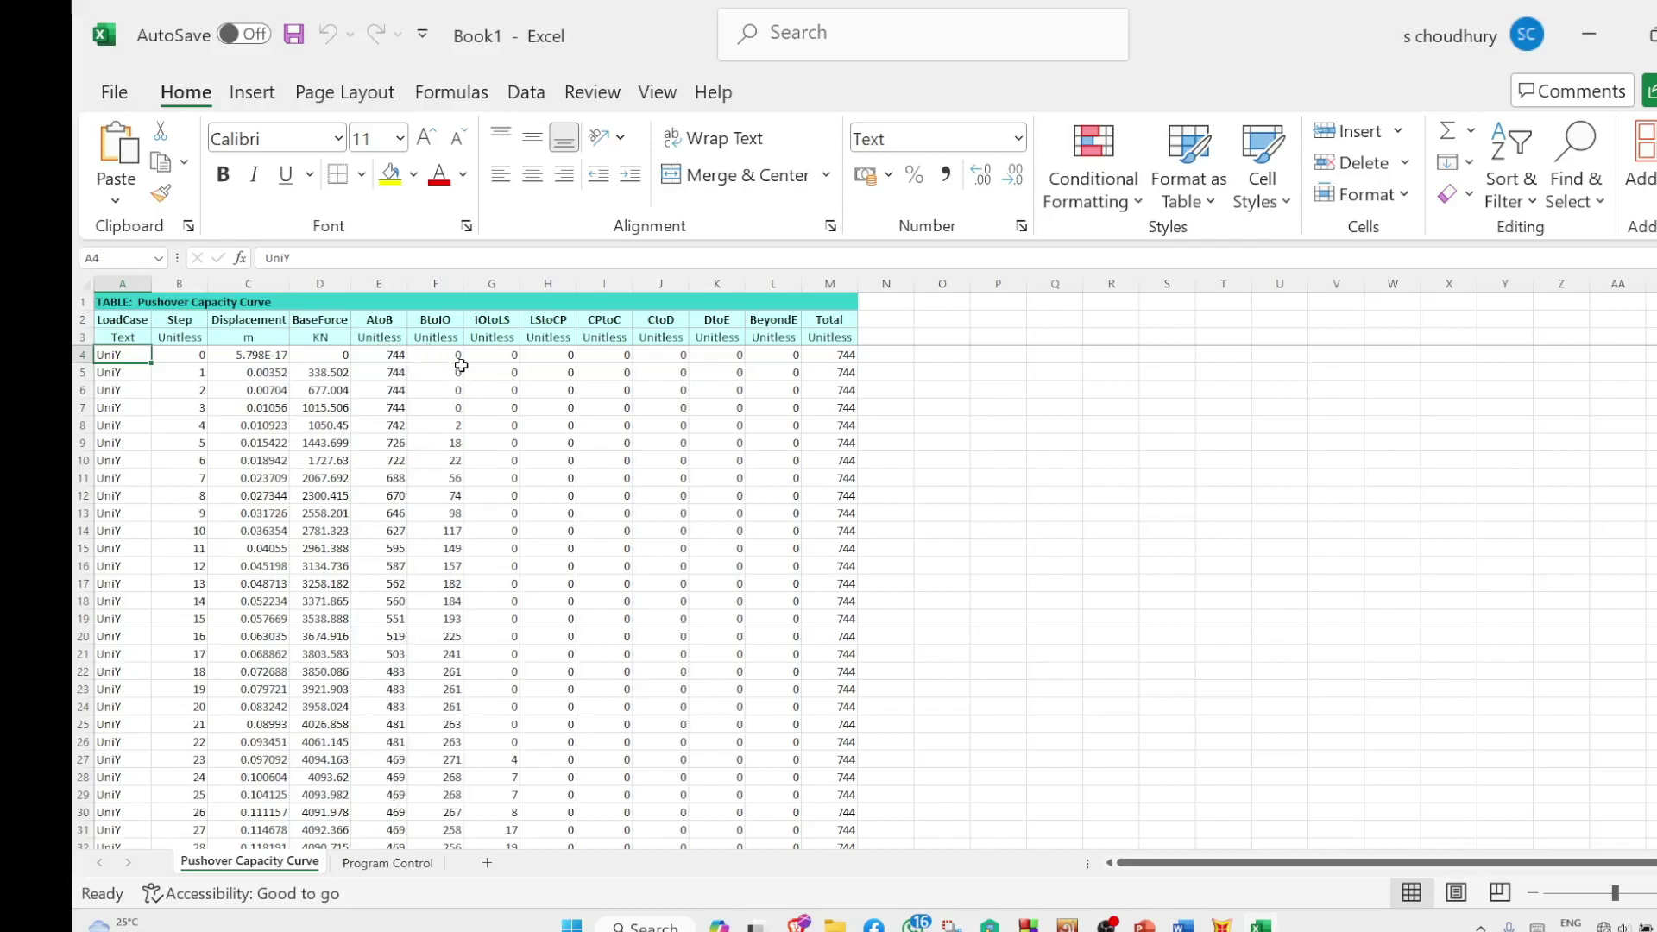
scroll(448, 713, "down", 1)
scroll(449, 713, "down", 5)
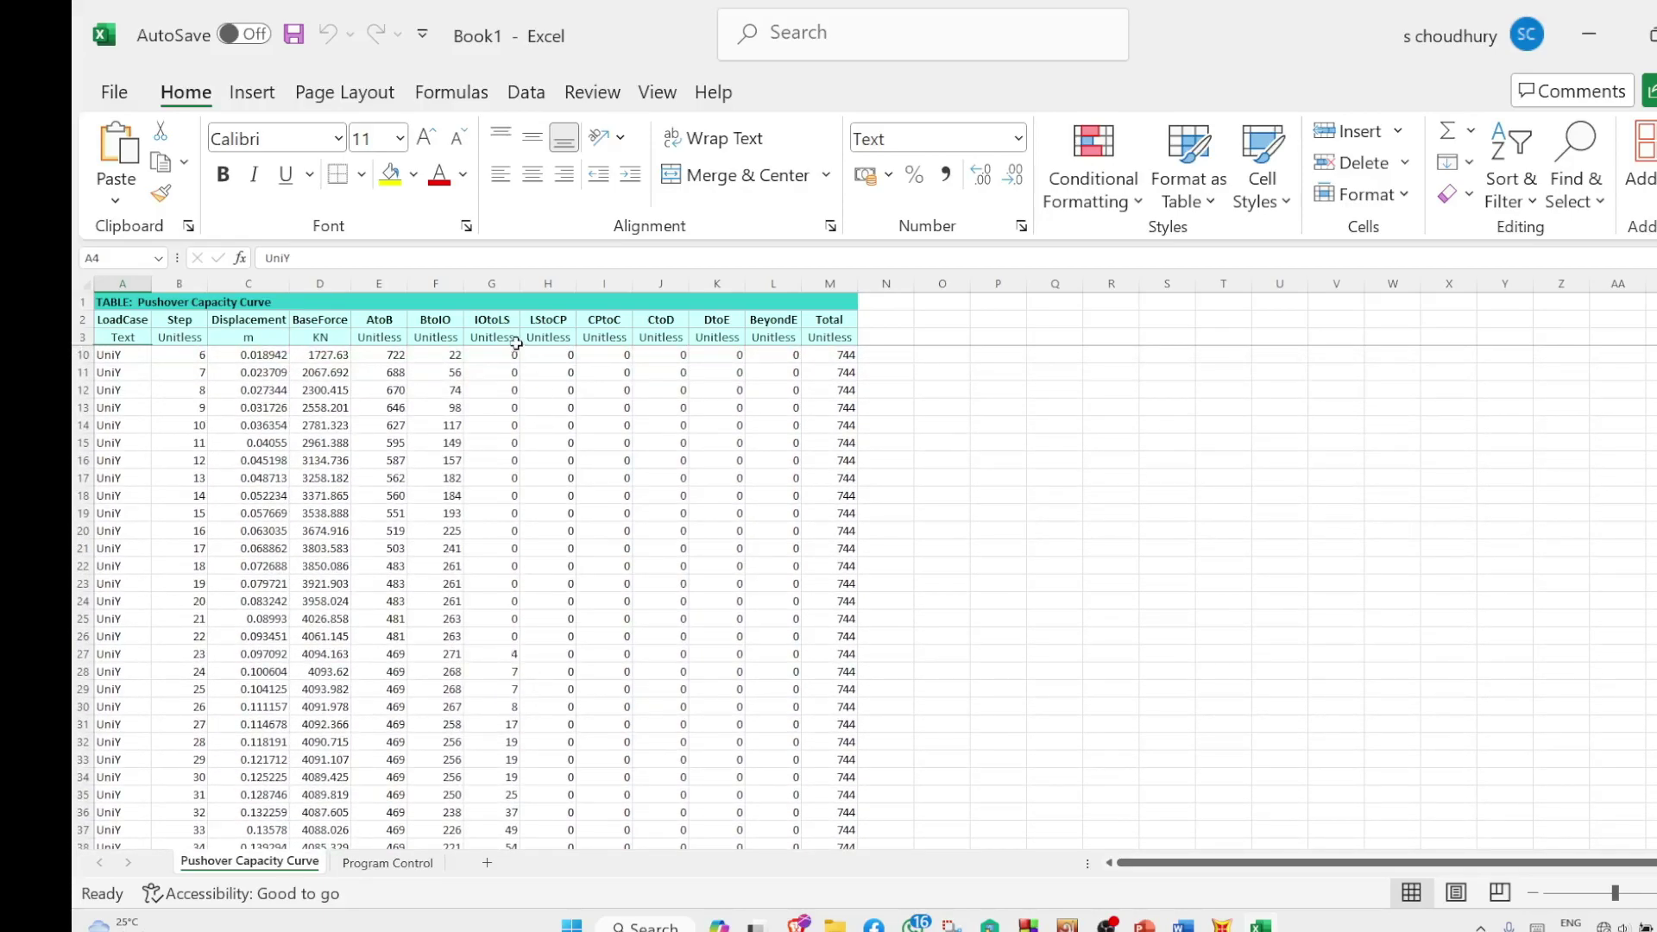
Set the font color of the UniY step 22 row, from LoadCase to Total, to dark red
left_click(507, 658)
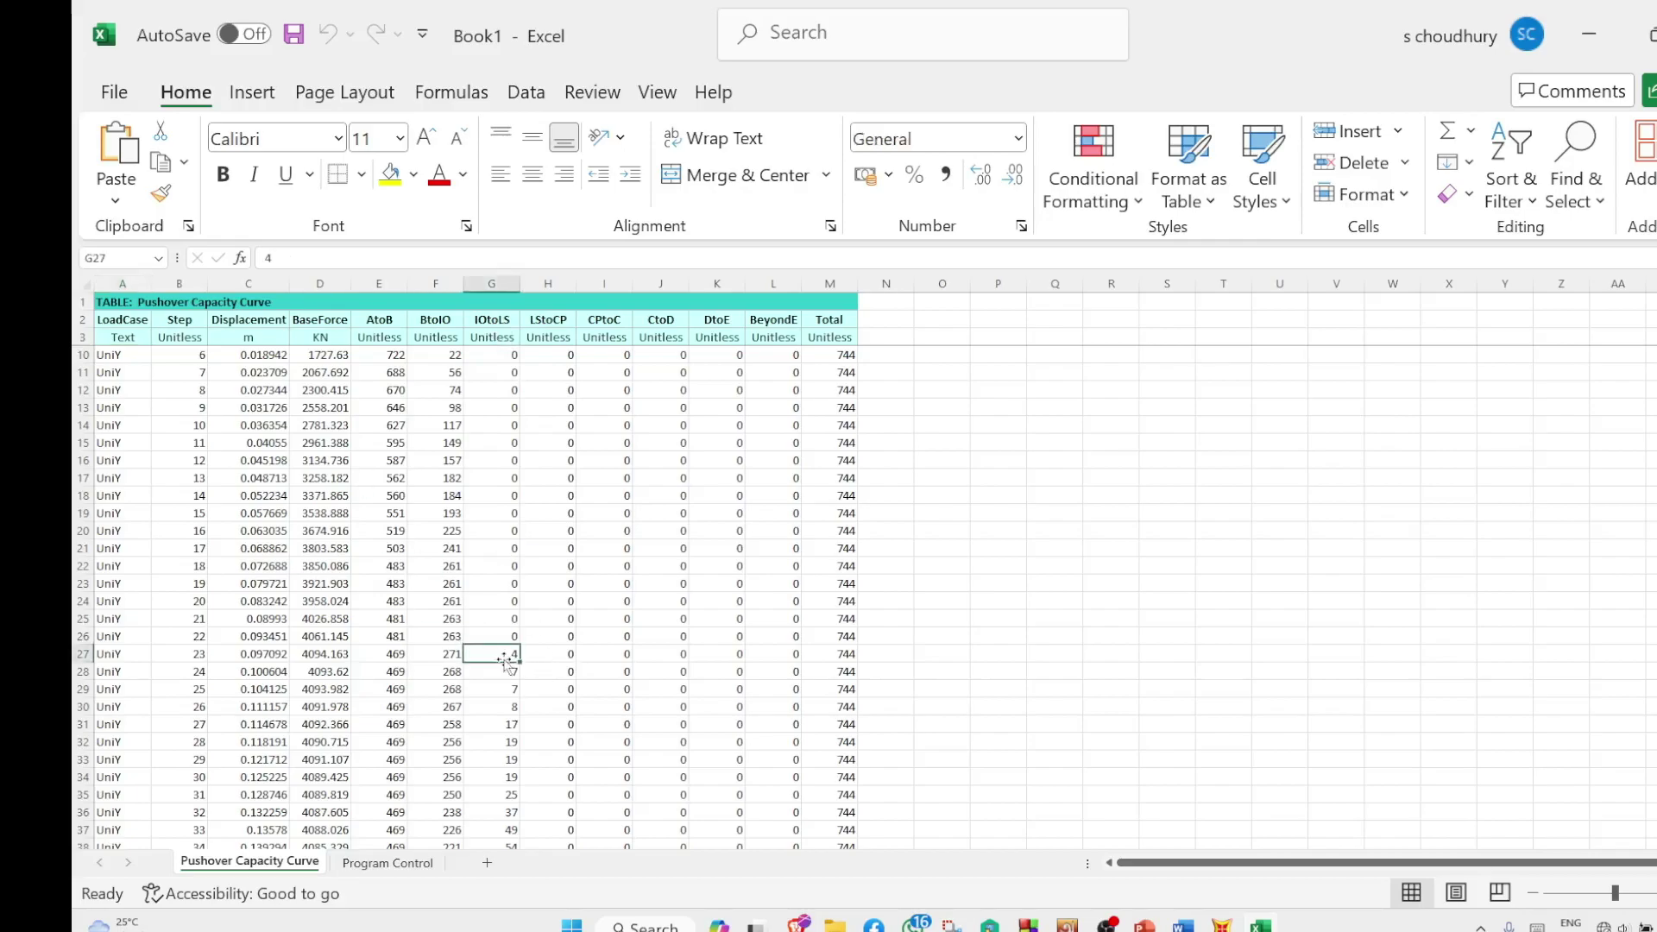
left_click(446, 638)
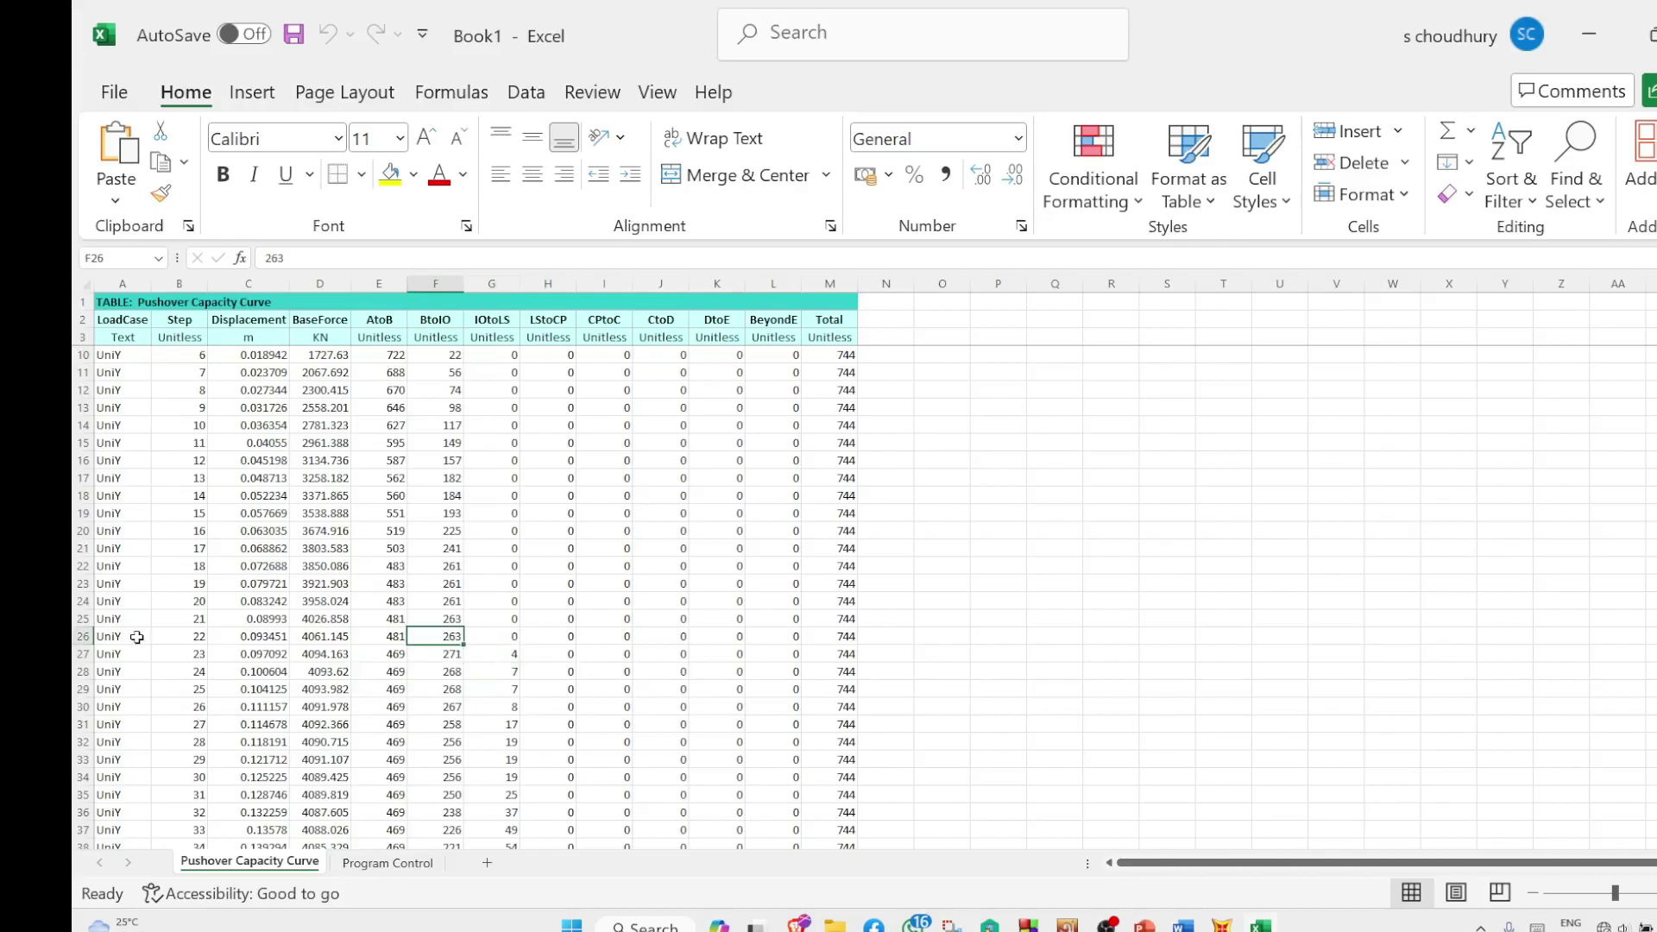
left_click_drag(100, 636, 823, 638)
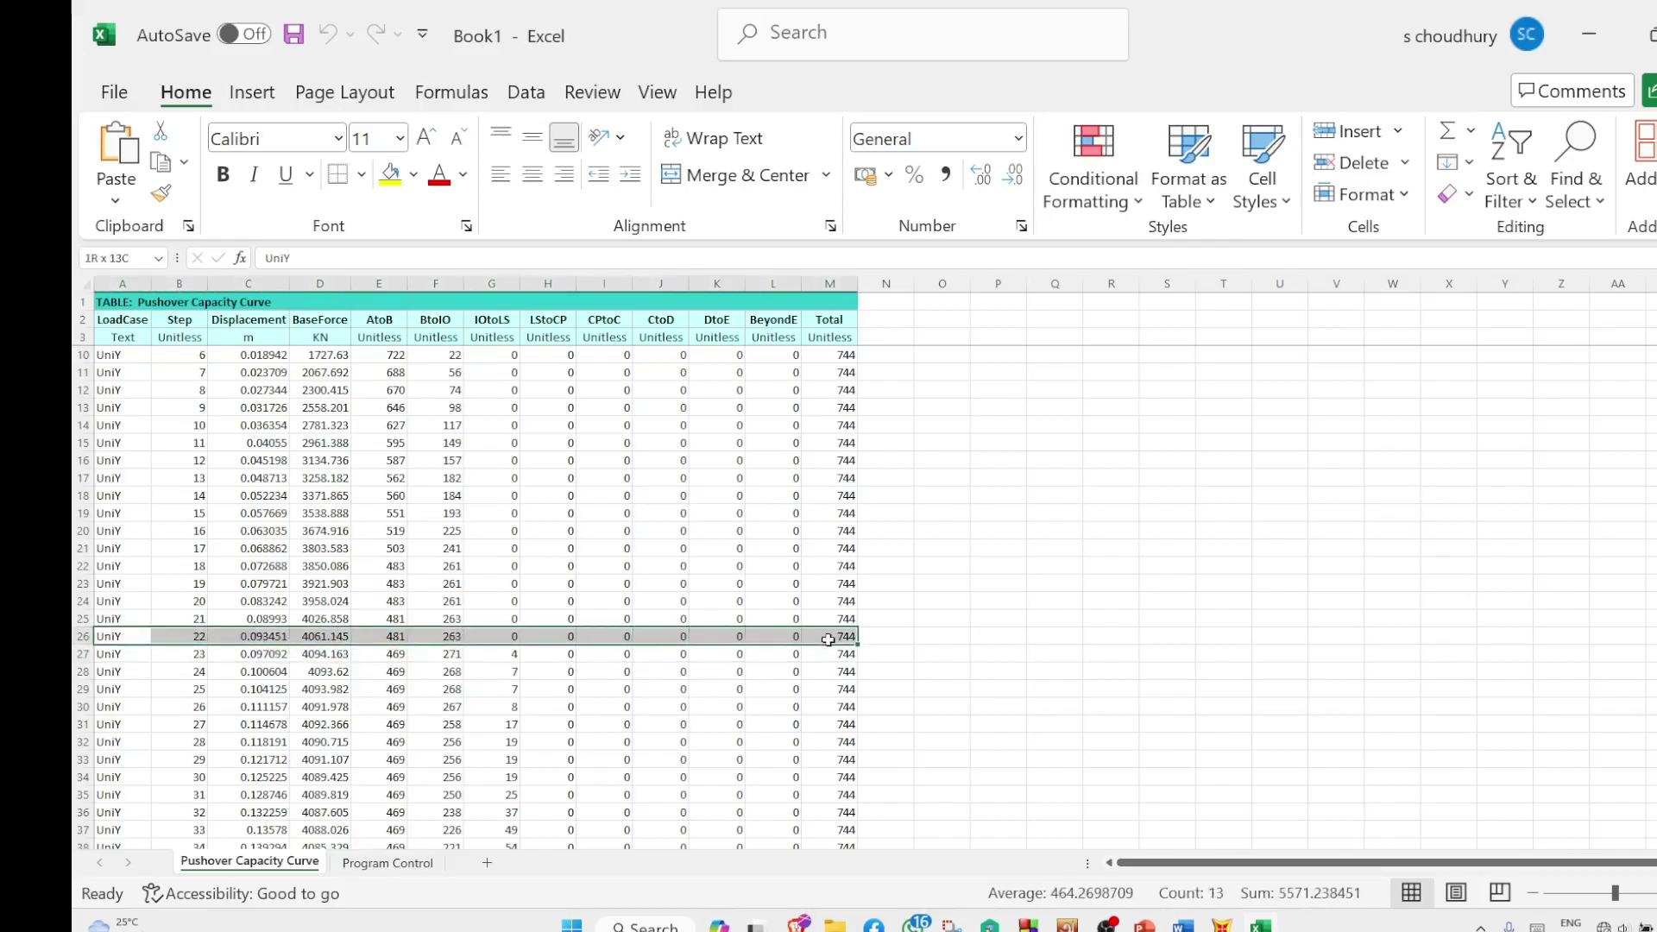
left_click(463, 175)
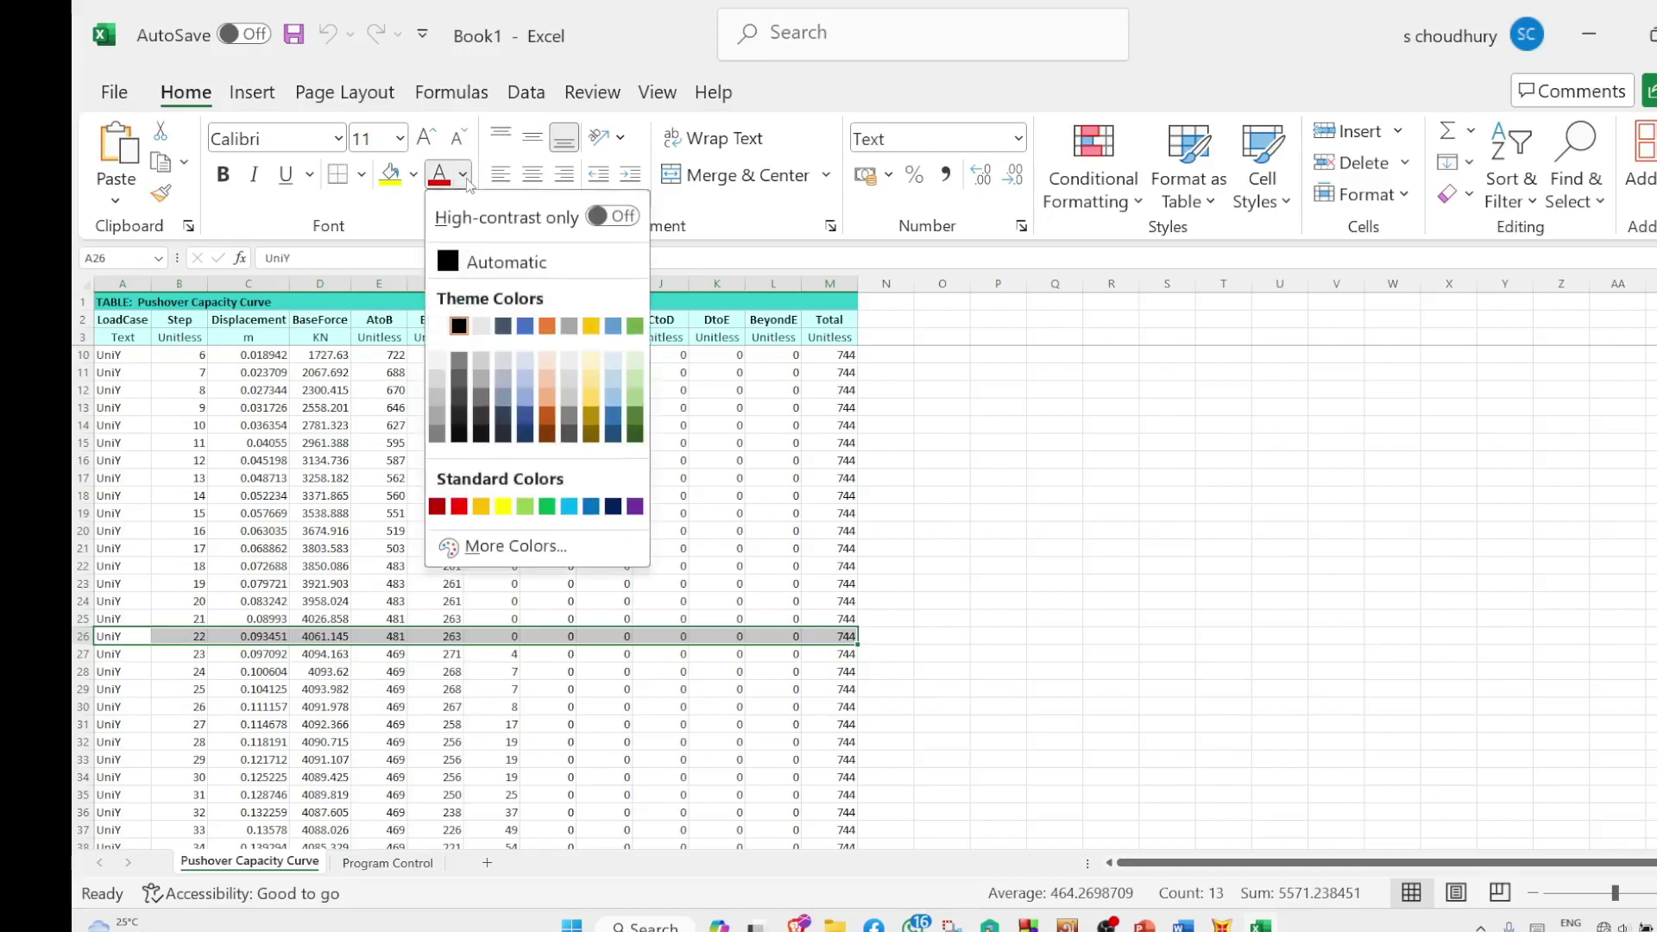
left_click(439, 506)
Enter the label IO in cell N26 beside the dark red step 22 row
left_click(895, 638)
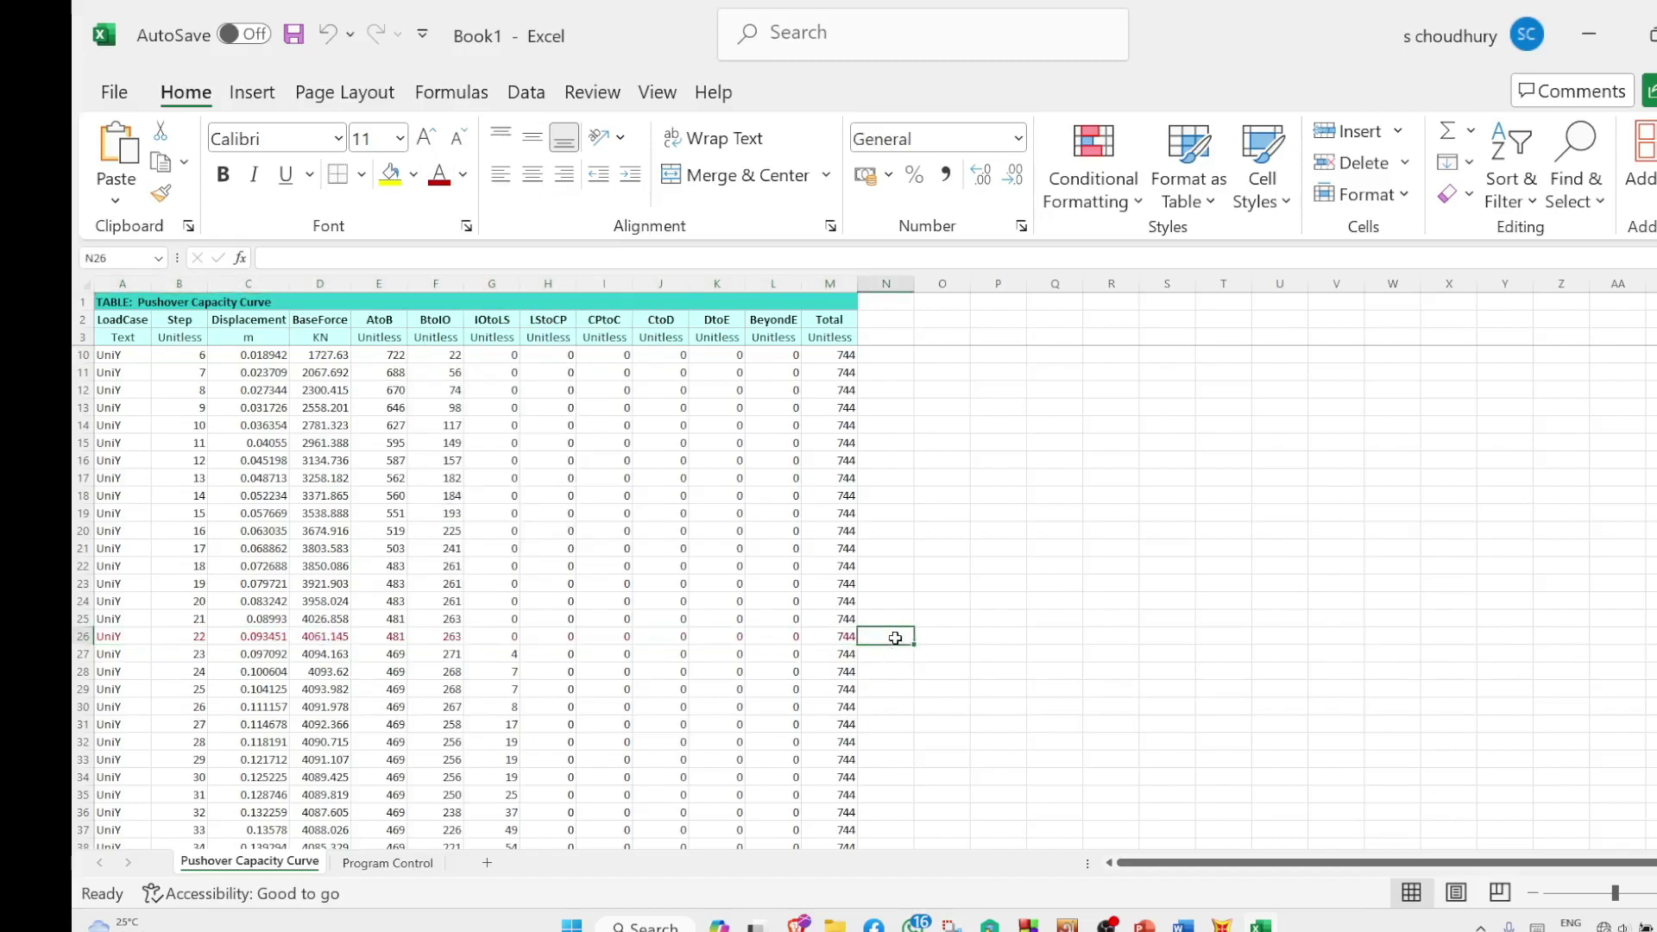
type("IO")
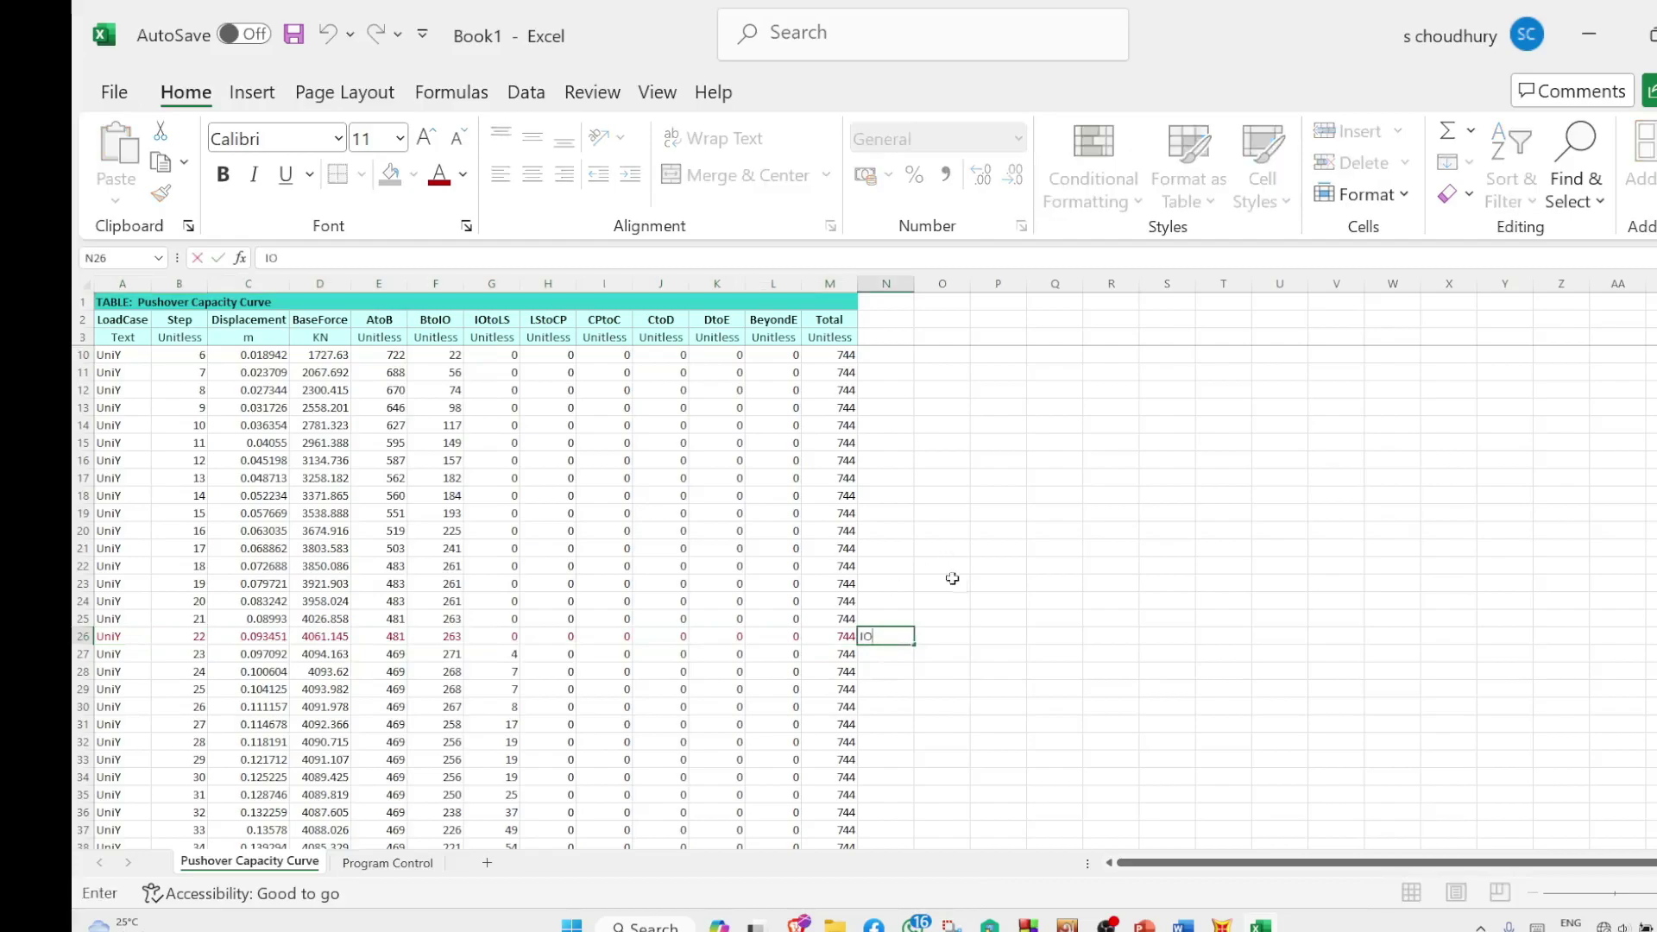
left_click(993, 619)
left_click(888, 636)
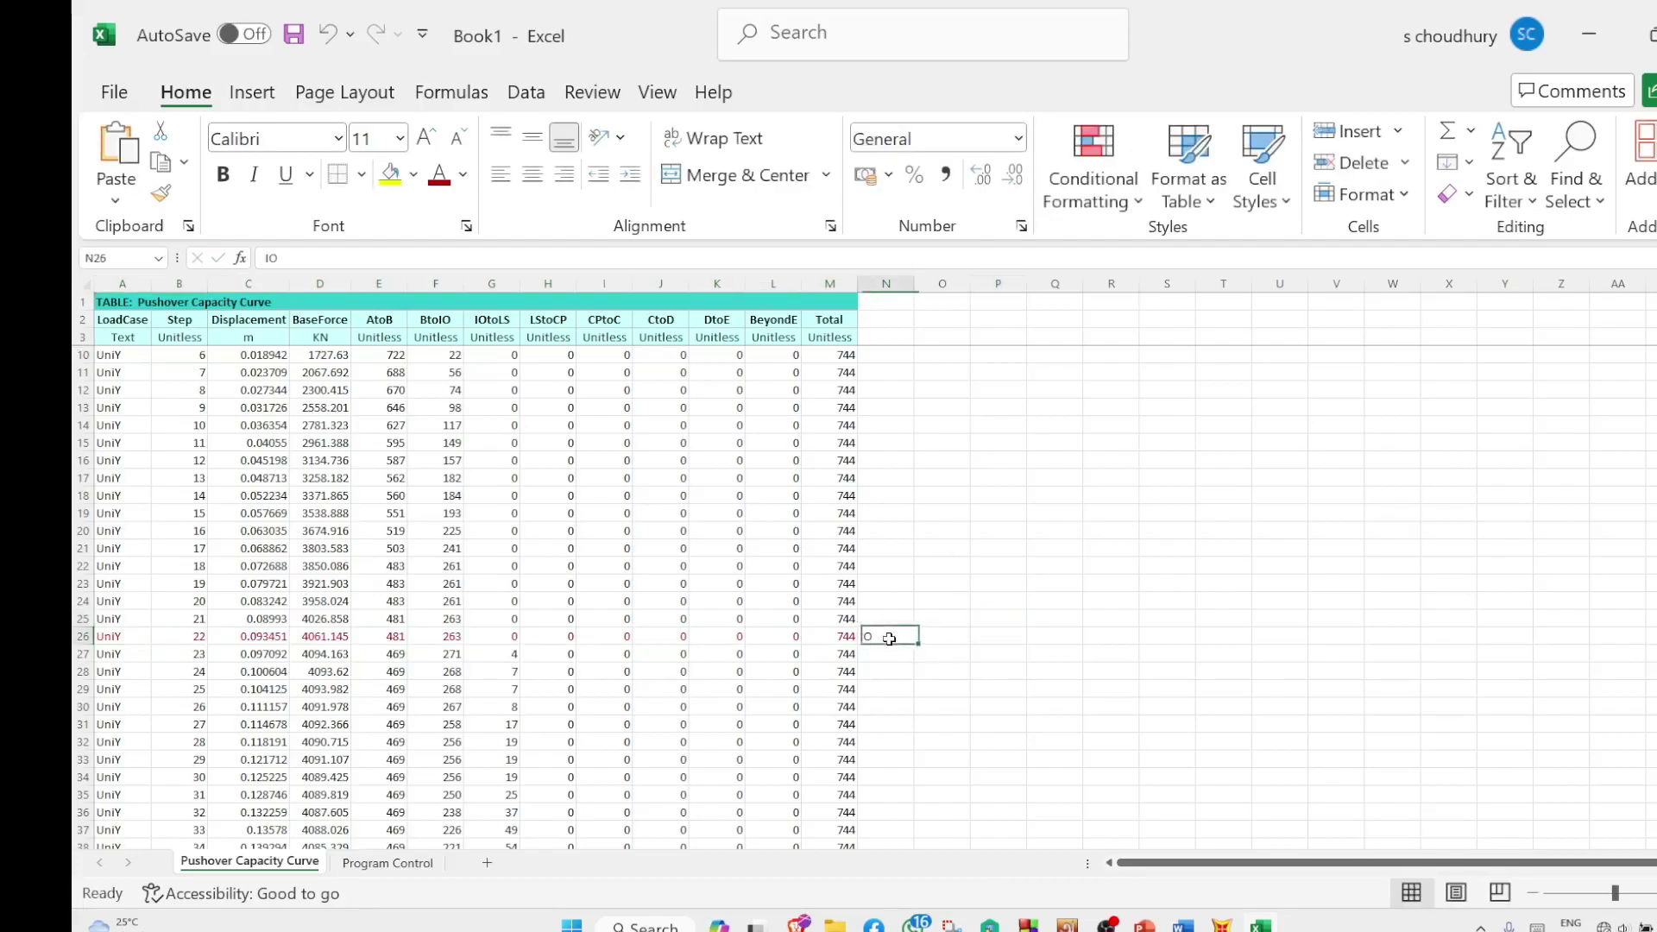
left_click(1060, 669)
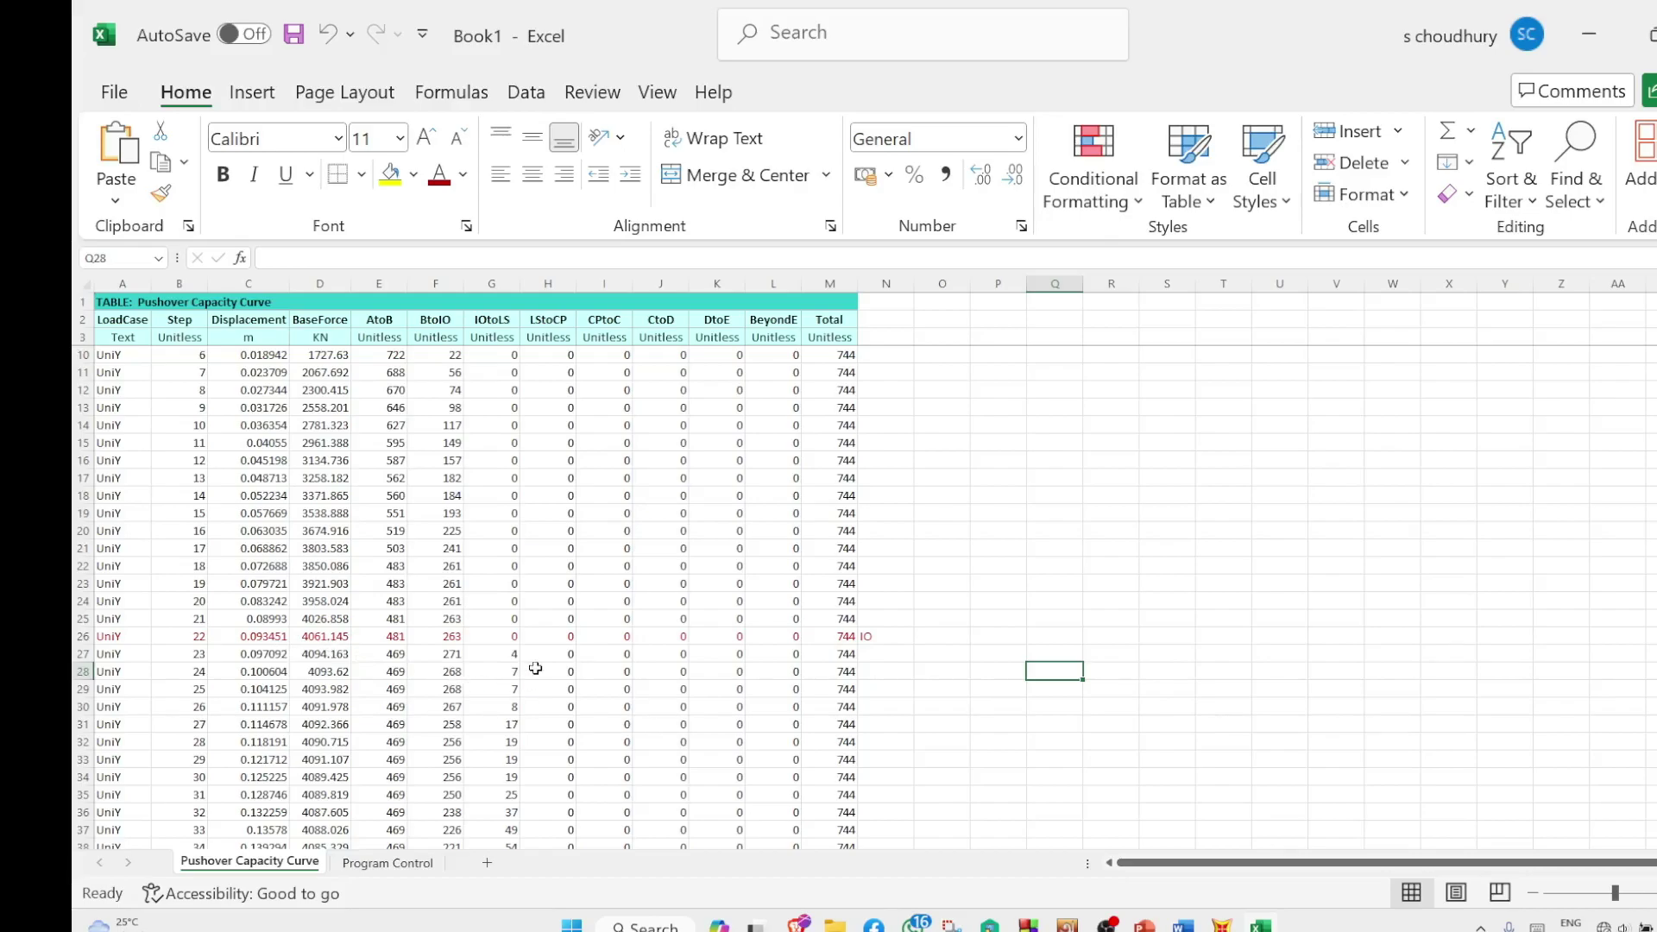
Examine the hinge state columns below the IO row and select the step 79 row, then the step 77 row
scroll(558, 692, "down", 1)
scroll(558, 692, "down", 4)
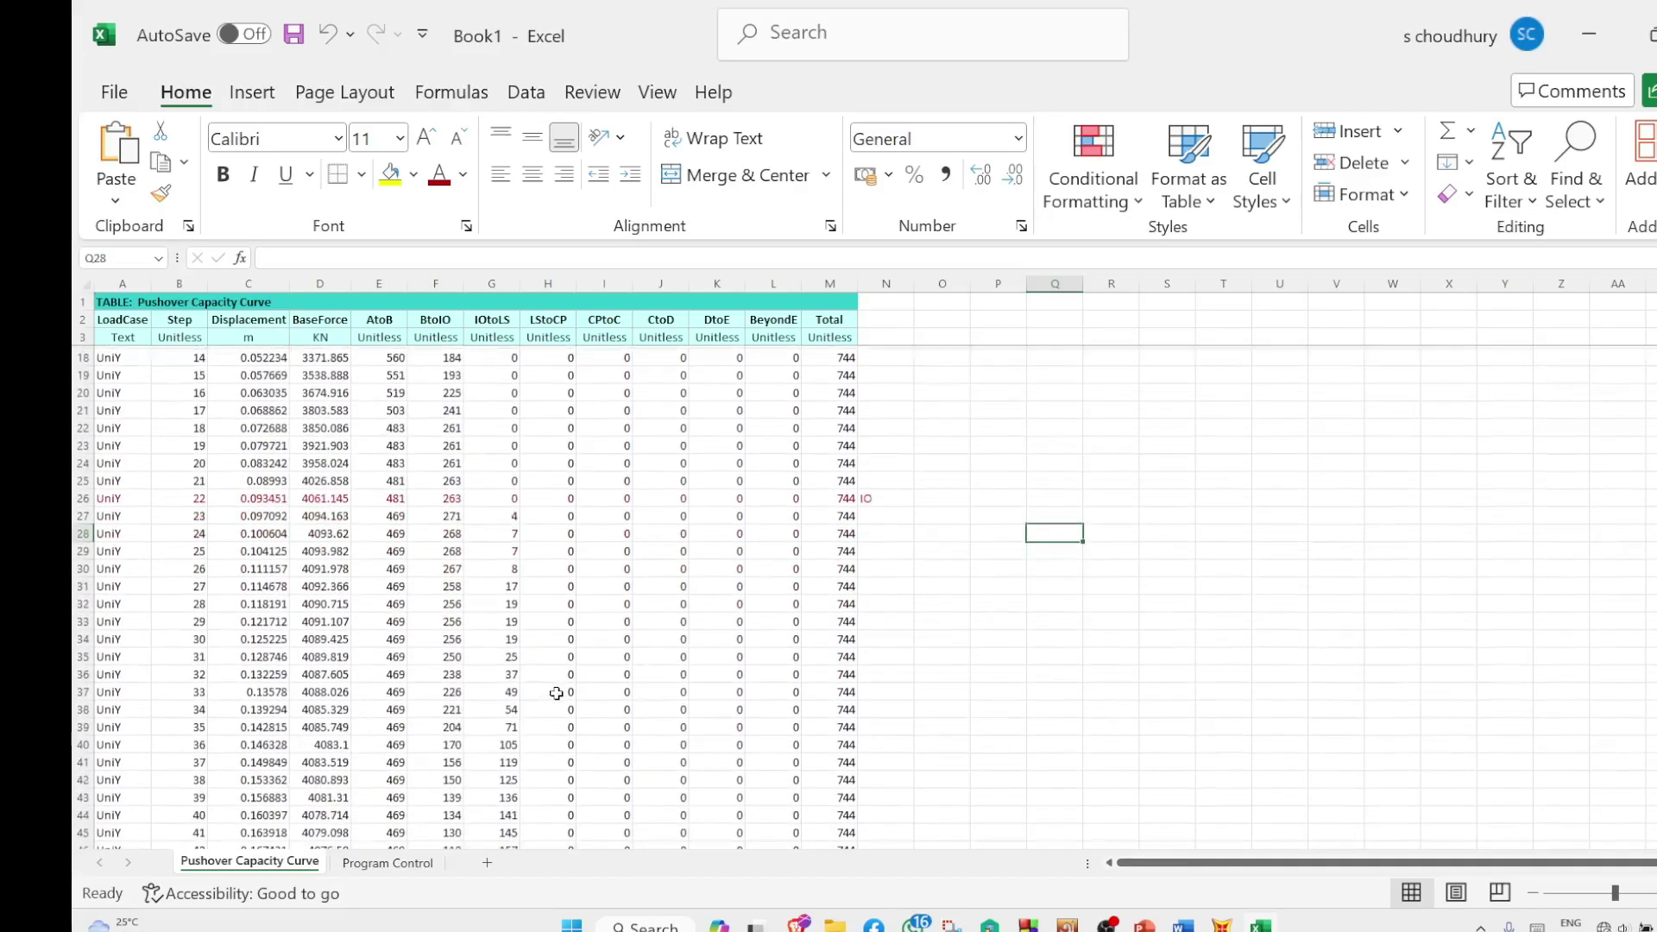
scroll(557, 693, "down", 7)
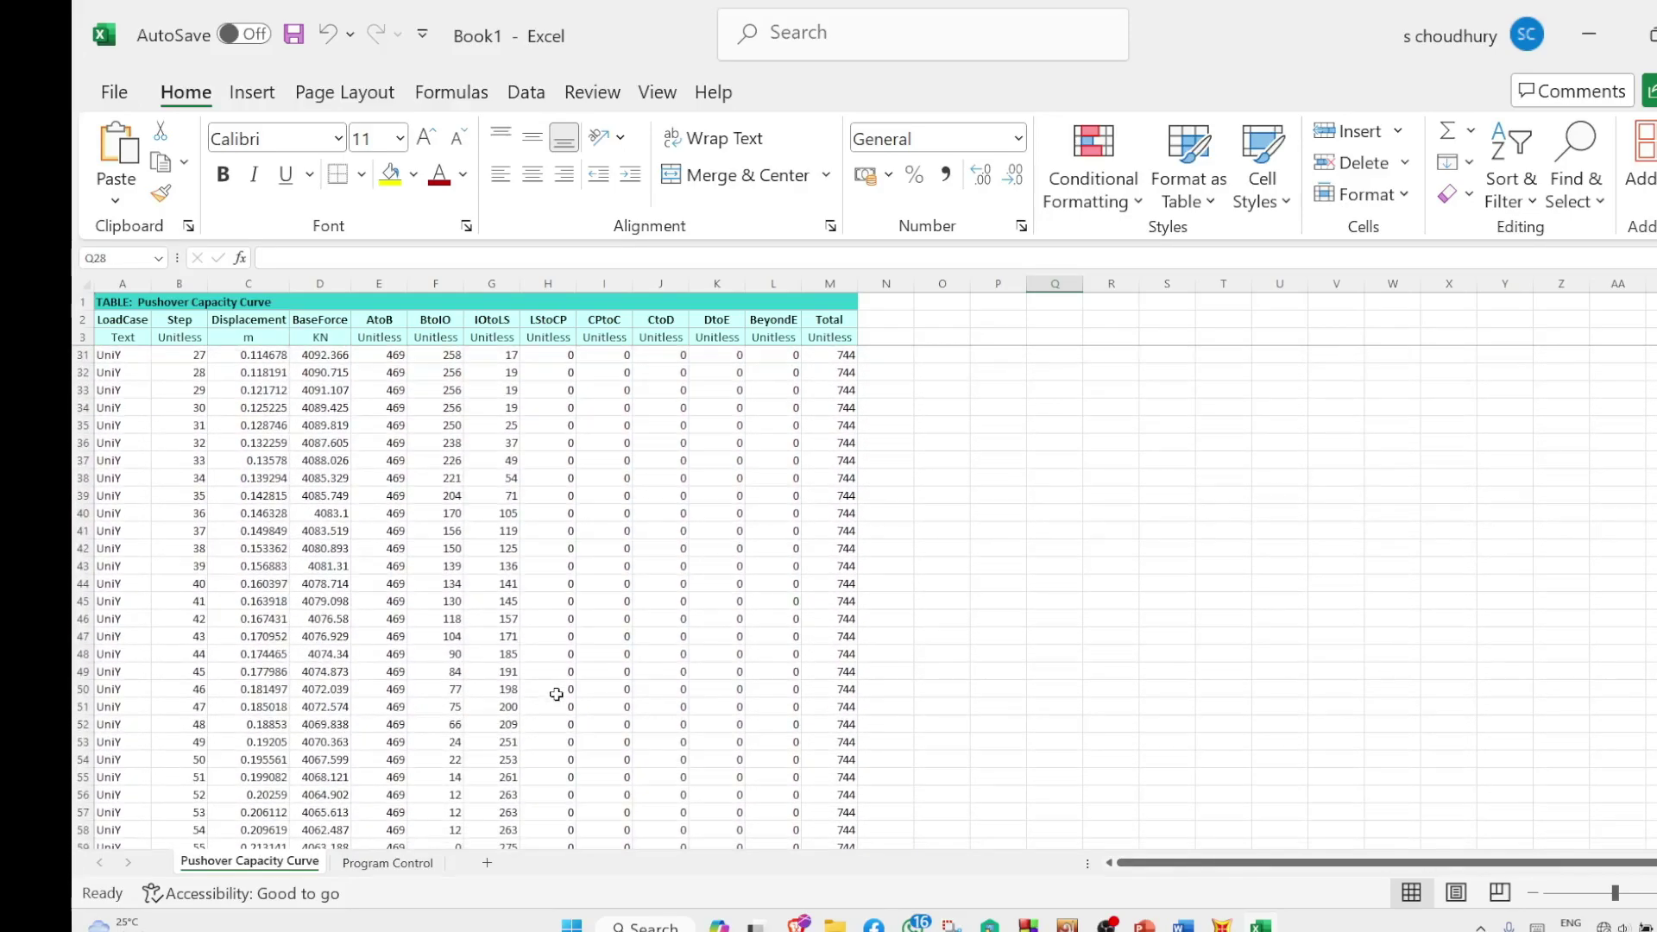
scroll(556, 693, "down", 7)
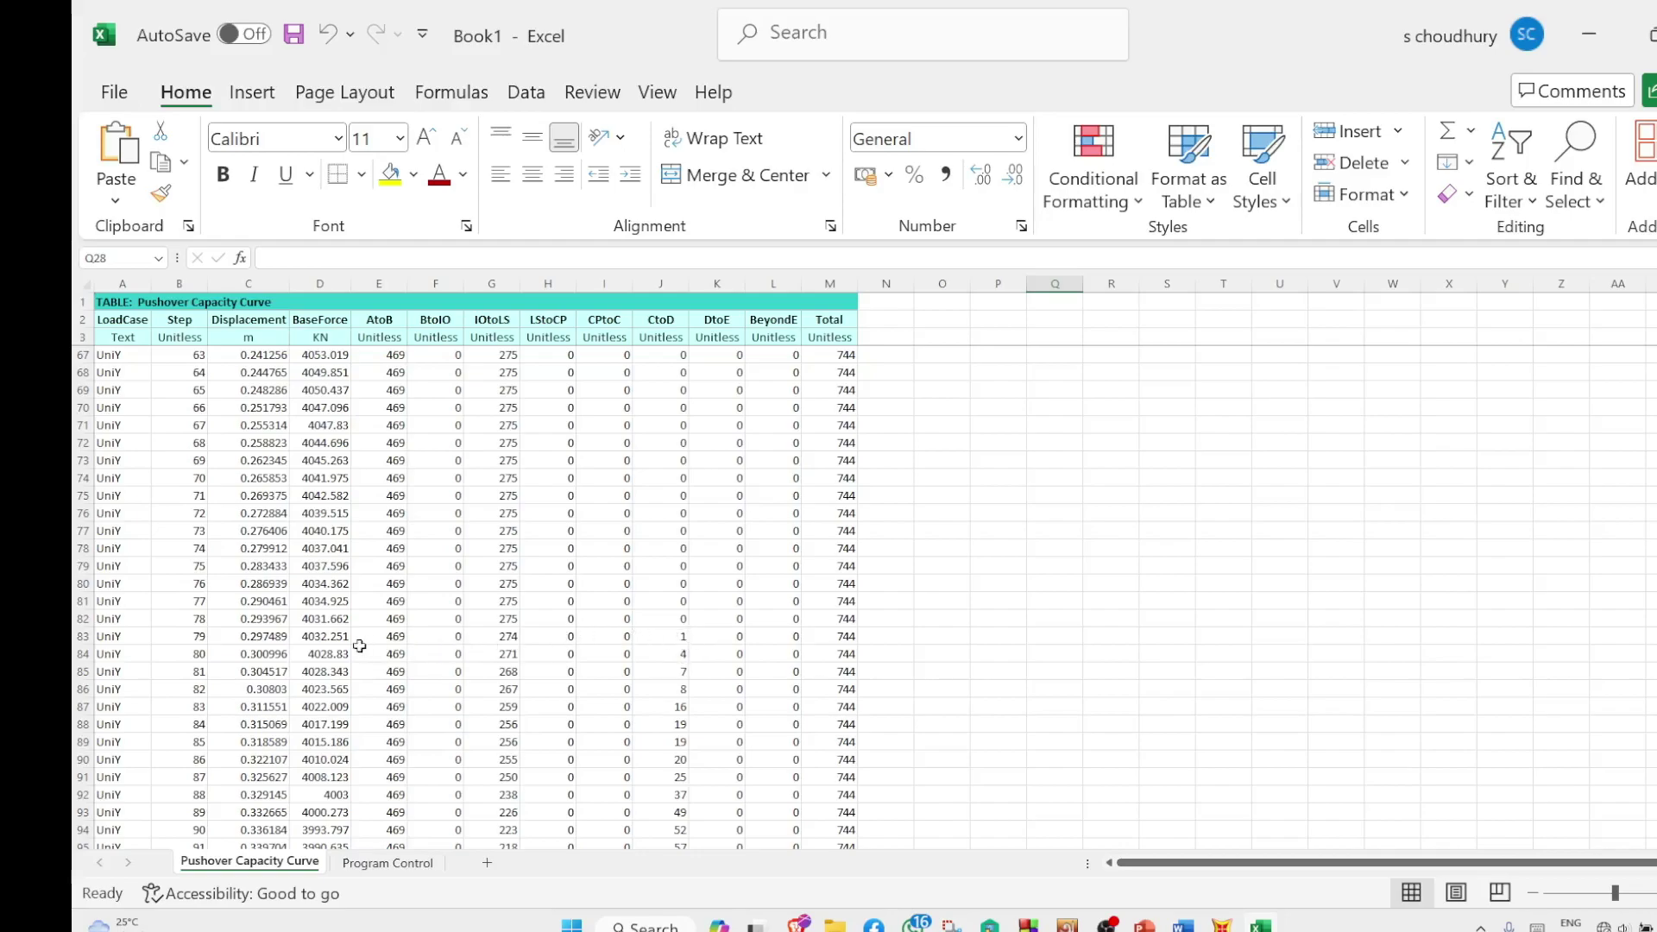
left_click_drag(194, 639, 838, 639)
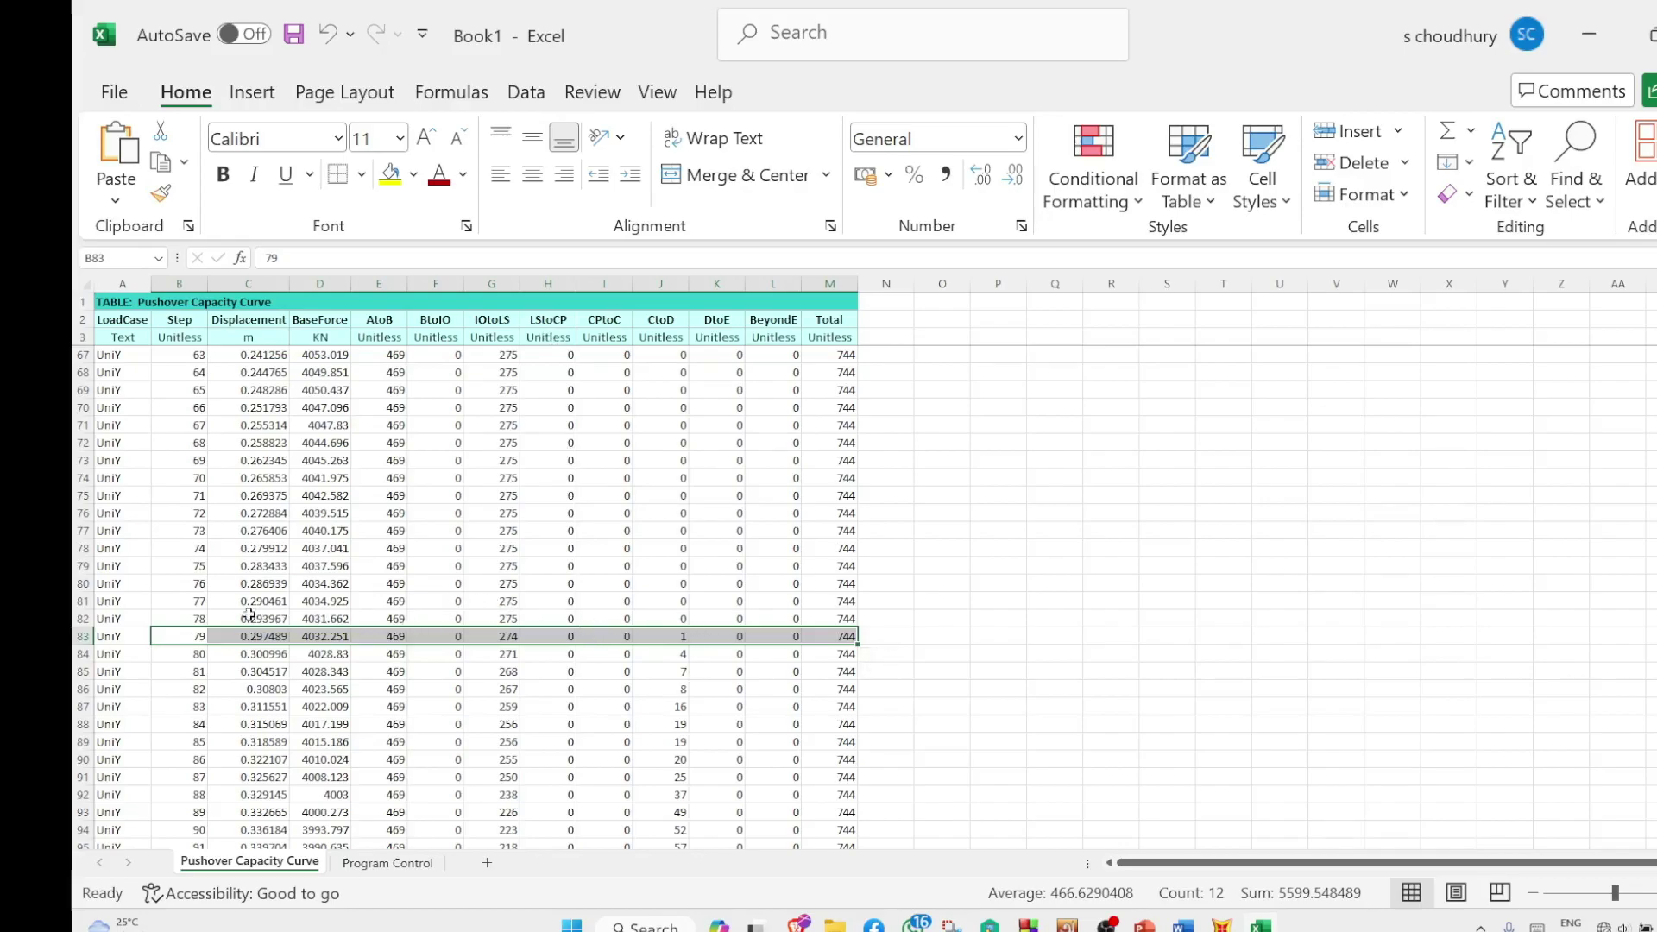
left_click_drag(130, 601, 855, 609)
Compare the hinge state columns through the whole capacity curve table, down to the final step and back up to the IO row
scroll(637, 622, "up", 5)
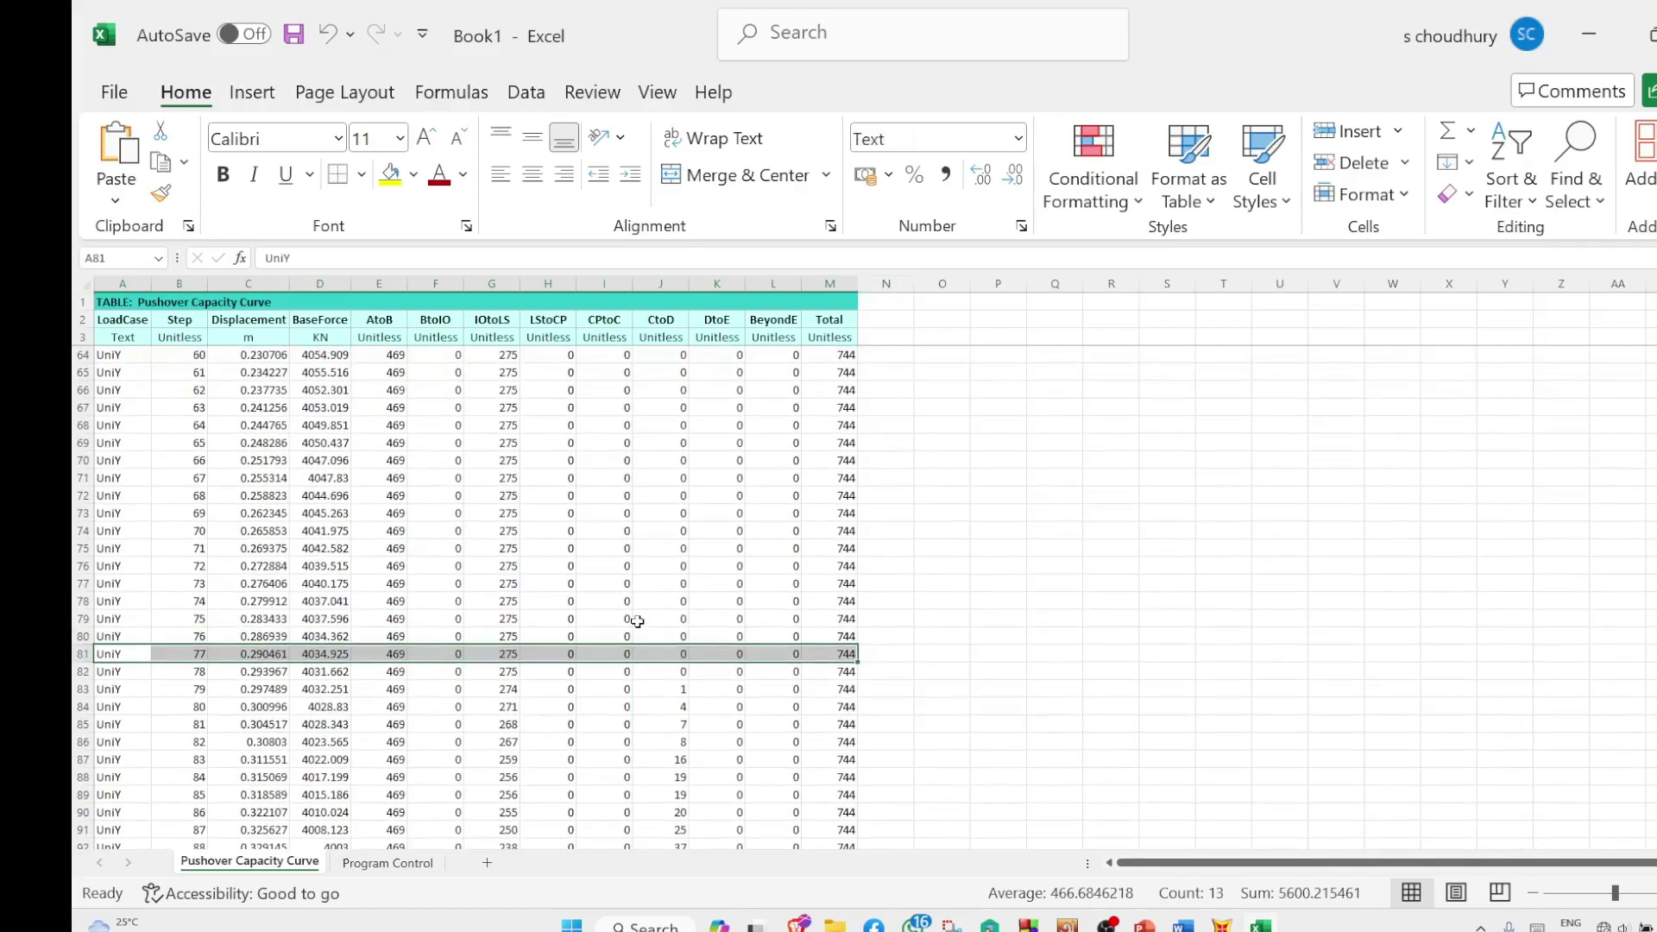
scroll(638, 623, "up", 2)
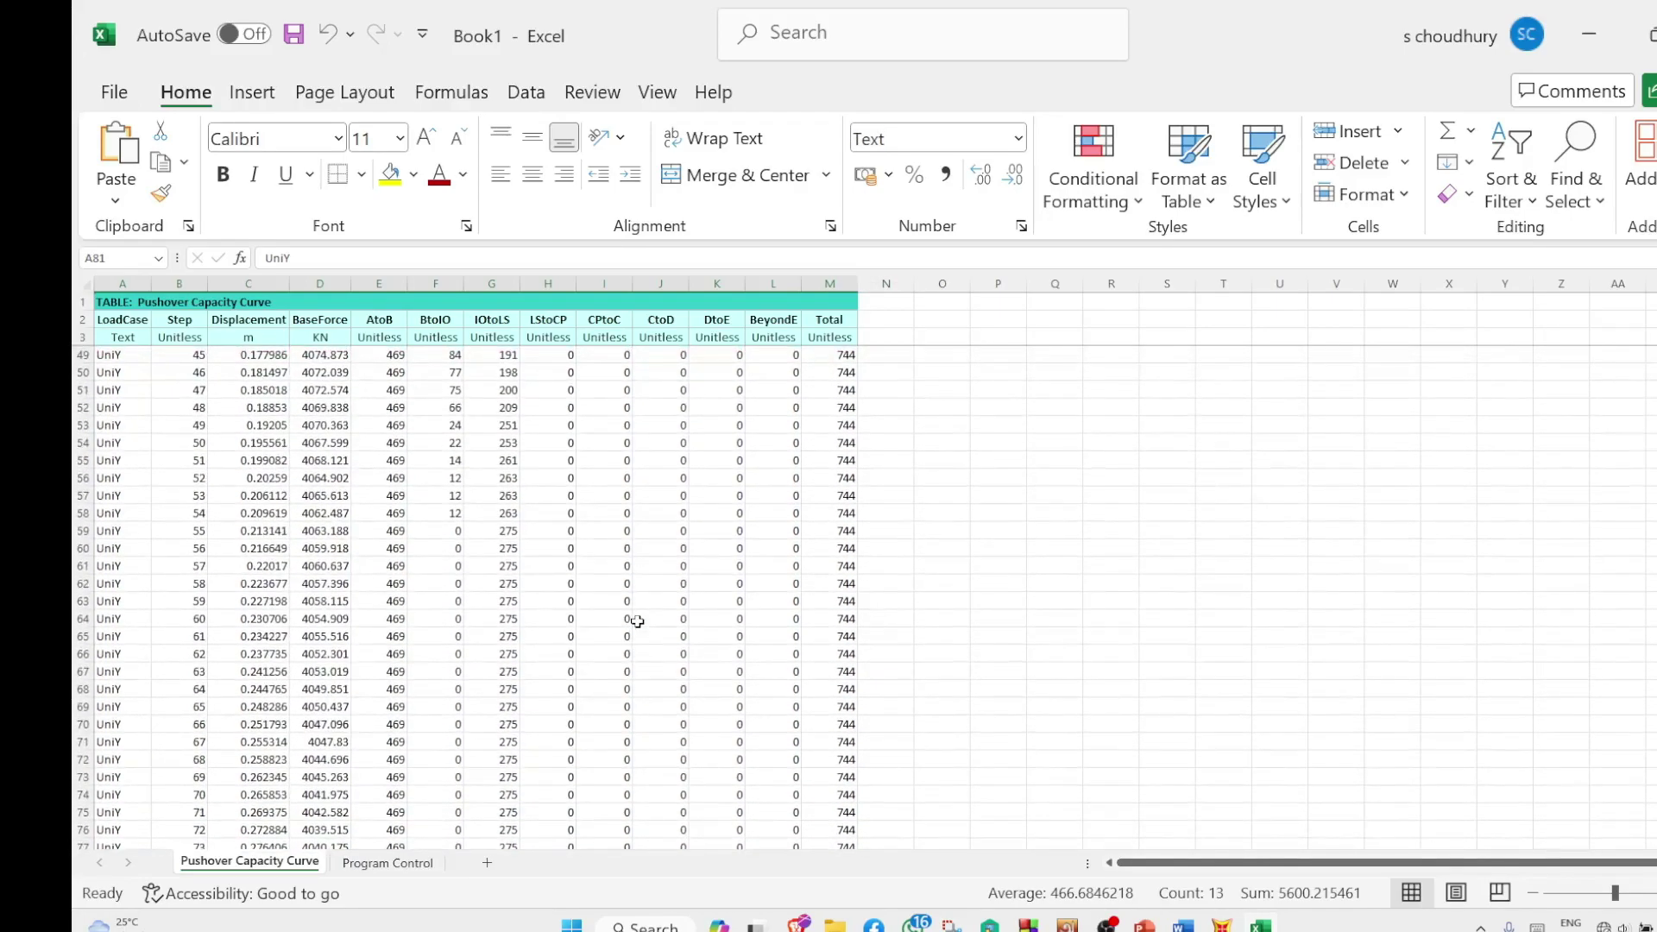
scroll(638, 622, "up", 1)
scroll(637, 622, "up", 2)
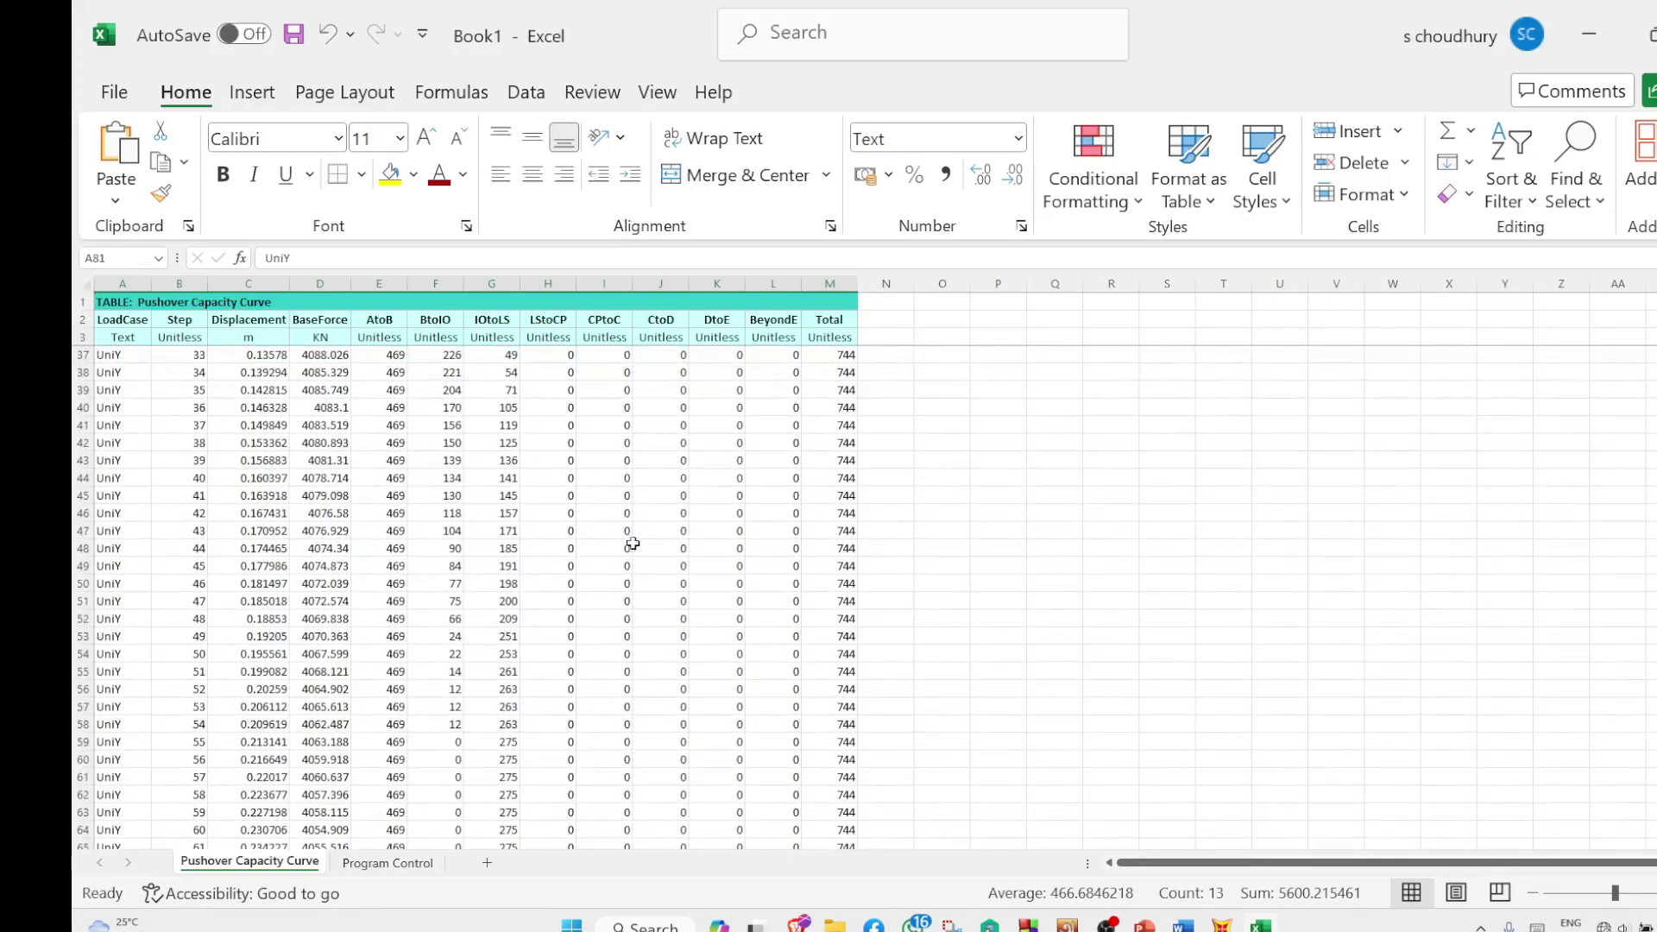
scroll(581, 539, "down", 11)
scroll(575, 621, "down", 10)
scroll(565, 664, "down", 8)
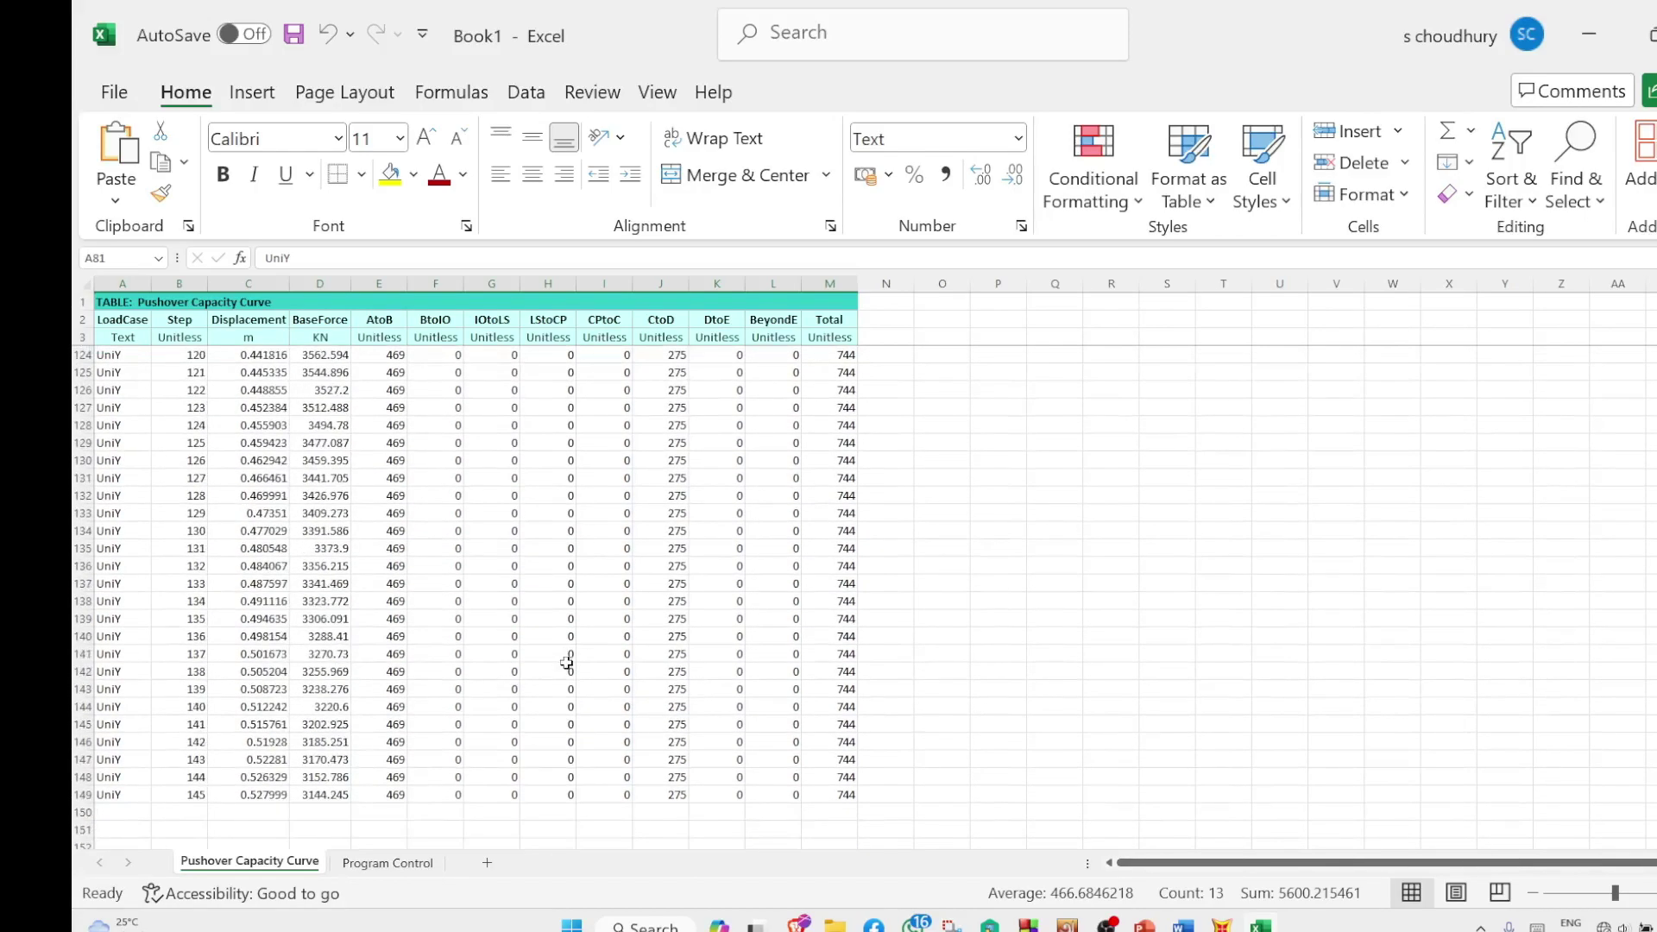
scroll(566, 662, "down", 1)
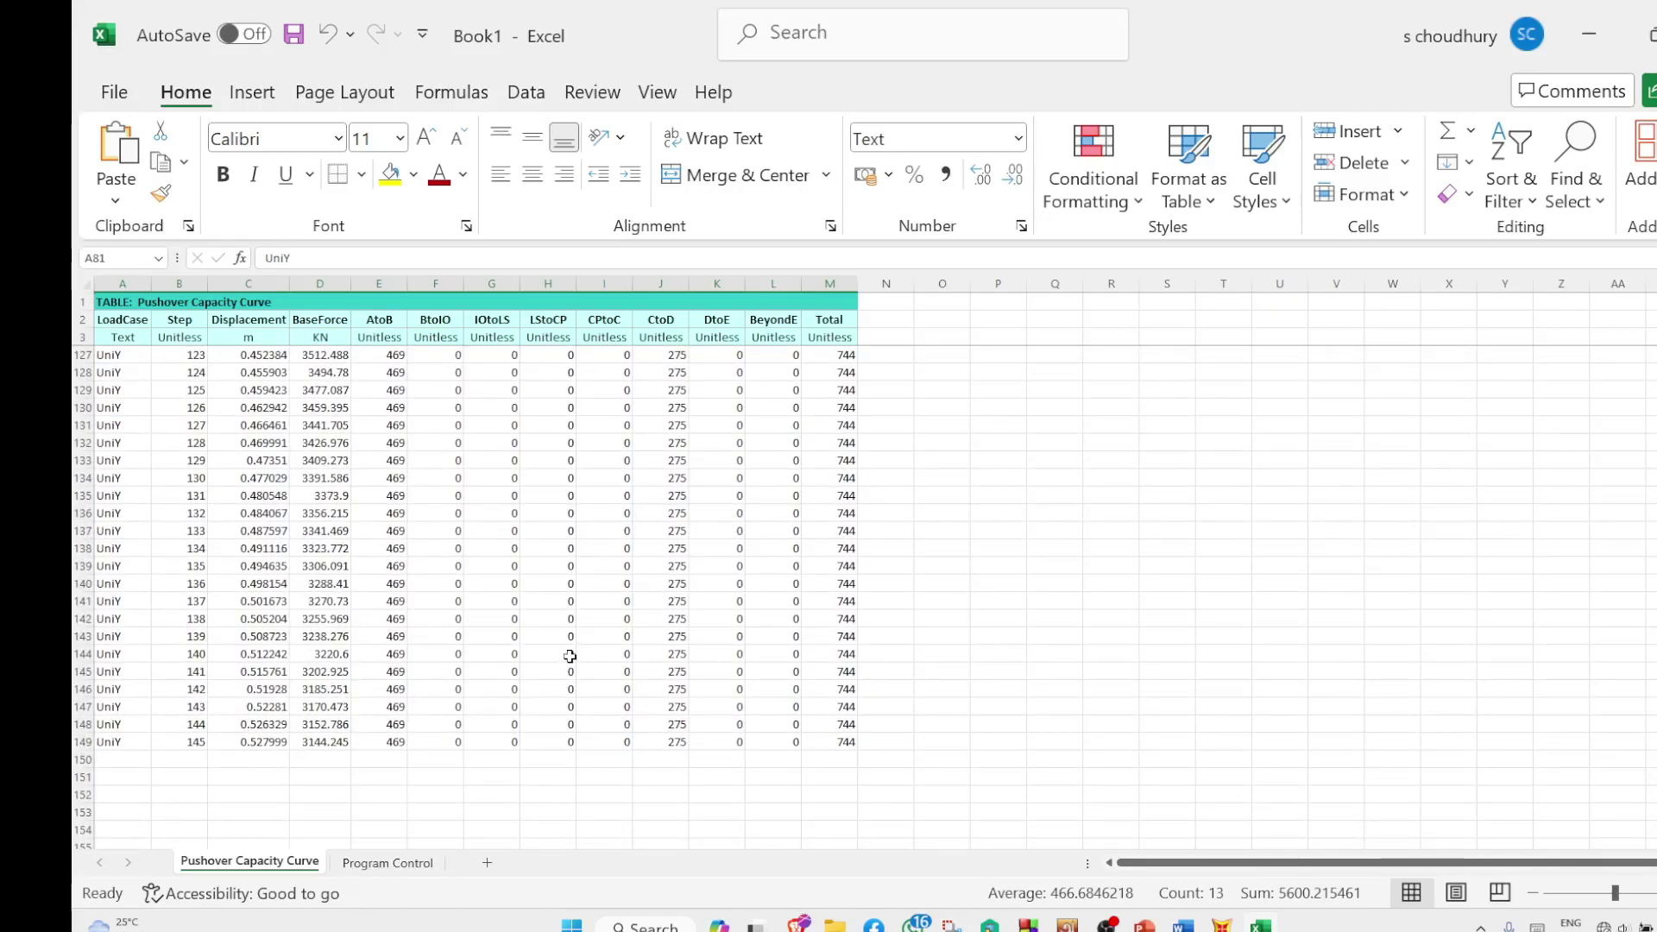
scroll(573, 665, "up", 11)
scroll(578, 682, "up", 11)
scroll(586, 645, "up", 2)
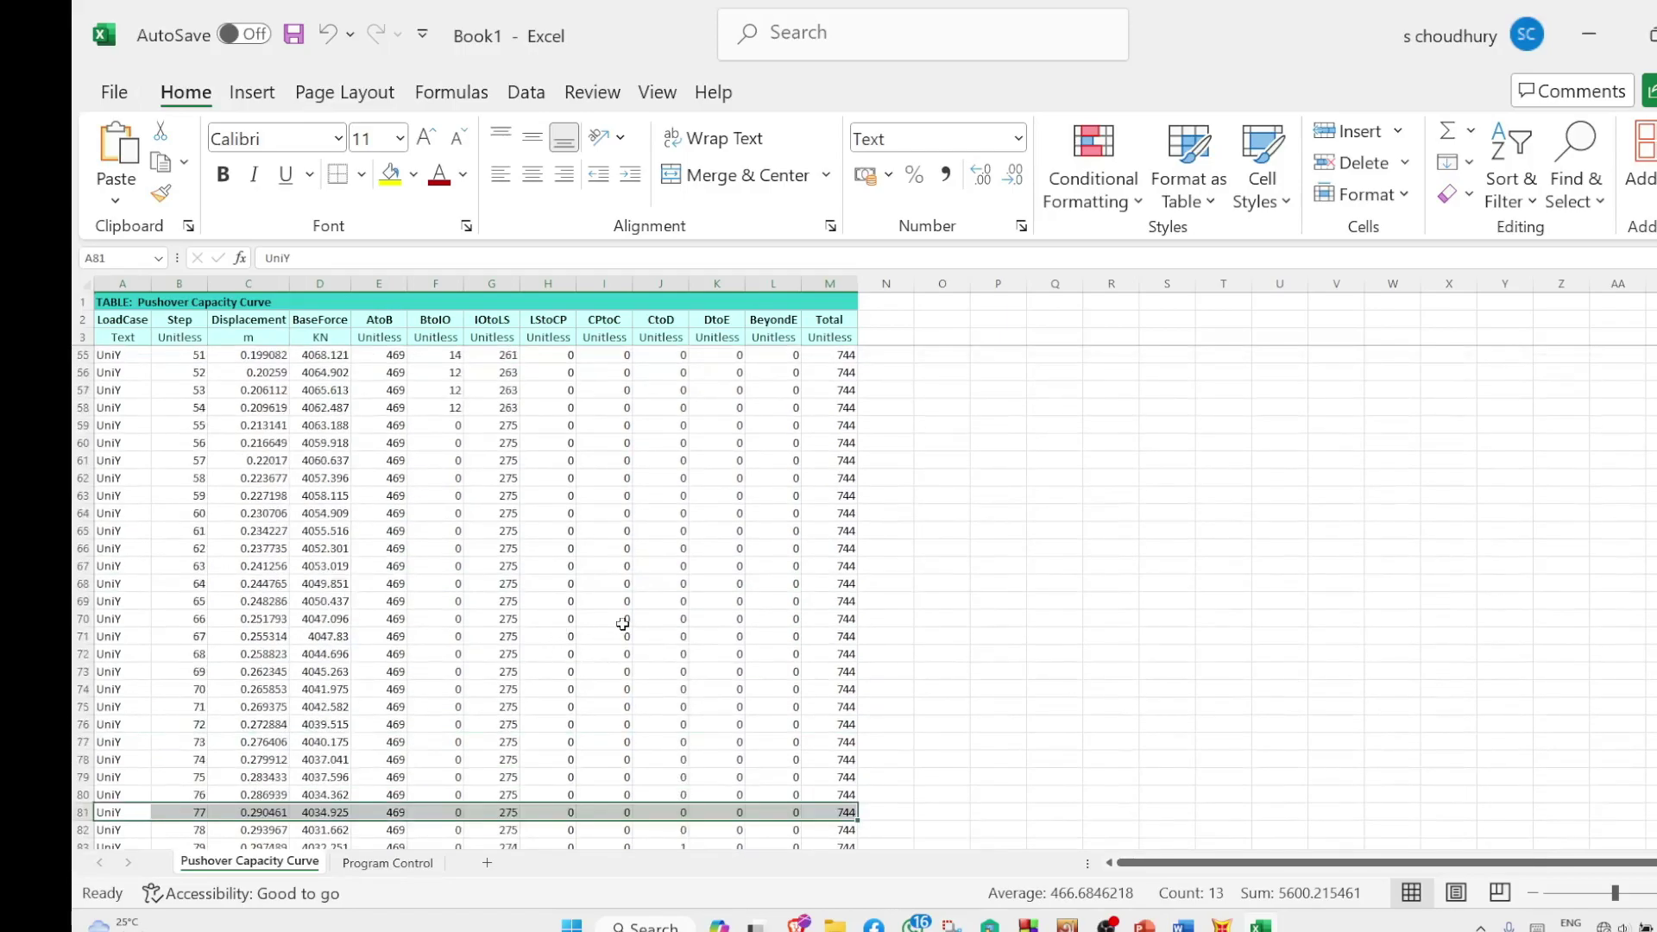
scroll(588, 606, "up", 7)
scroll(588, 606, "up", 2)
scroll(600, 537, "up", 4)
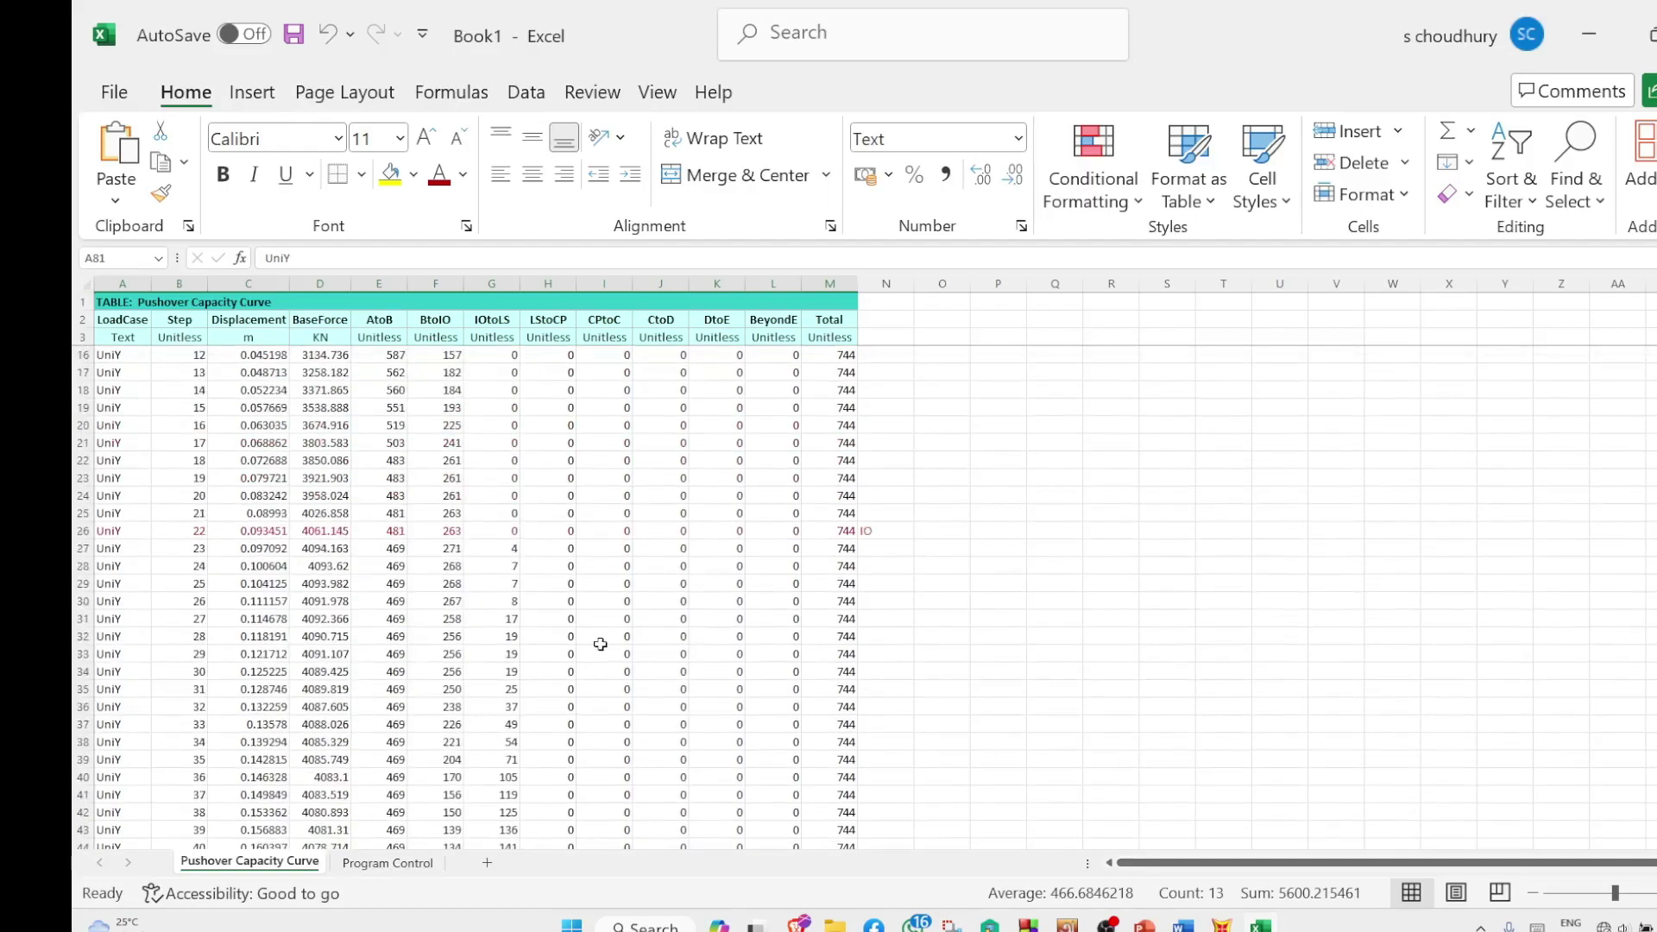
scroll(600, 644, "up", 1)
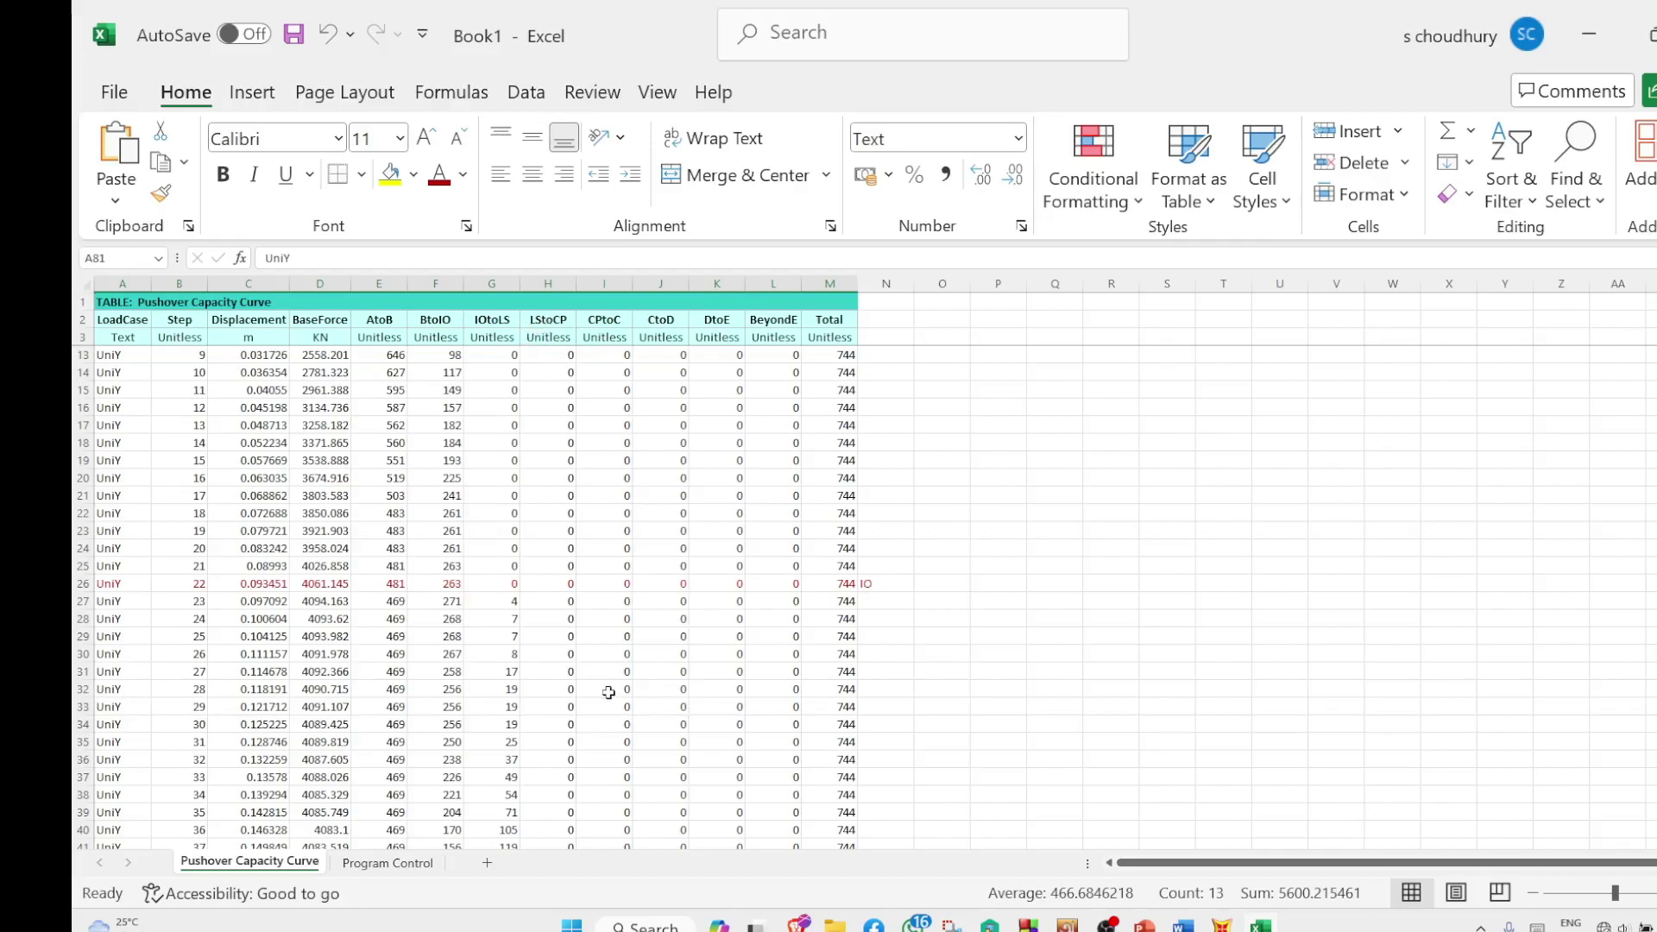
scroll(567, 821, "down", 1)
scroll(567, 822, "down", 2)
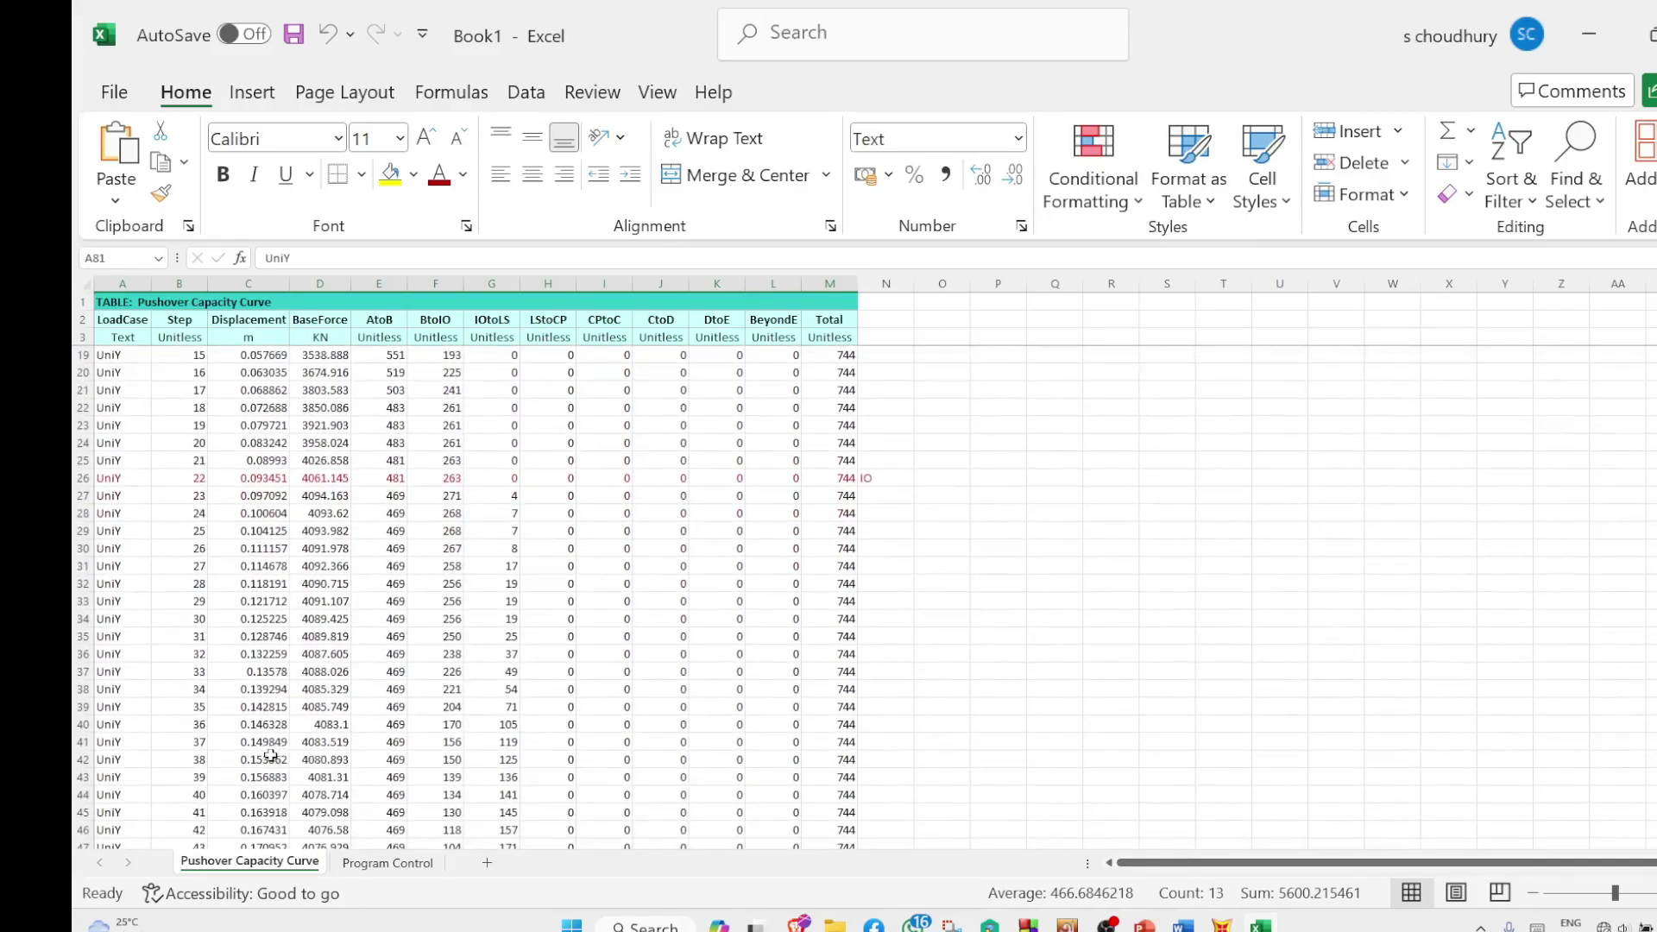
scroll(662, 781, "down", 2)
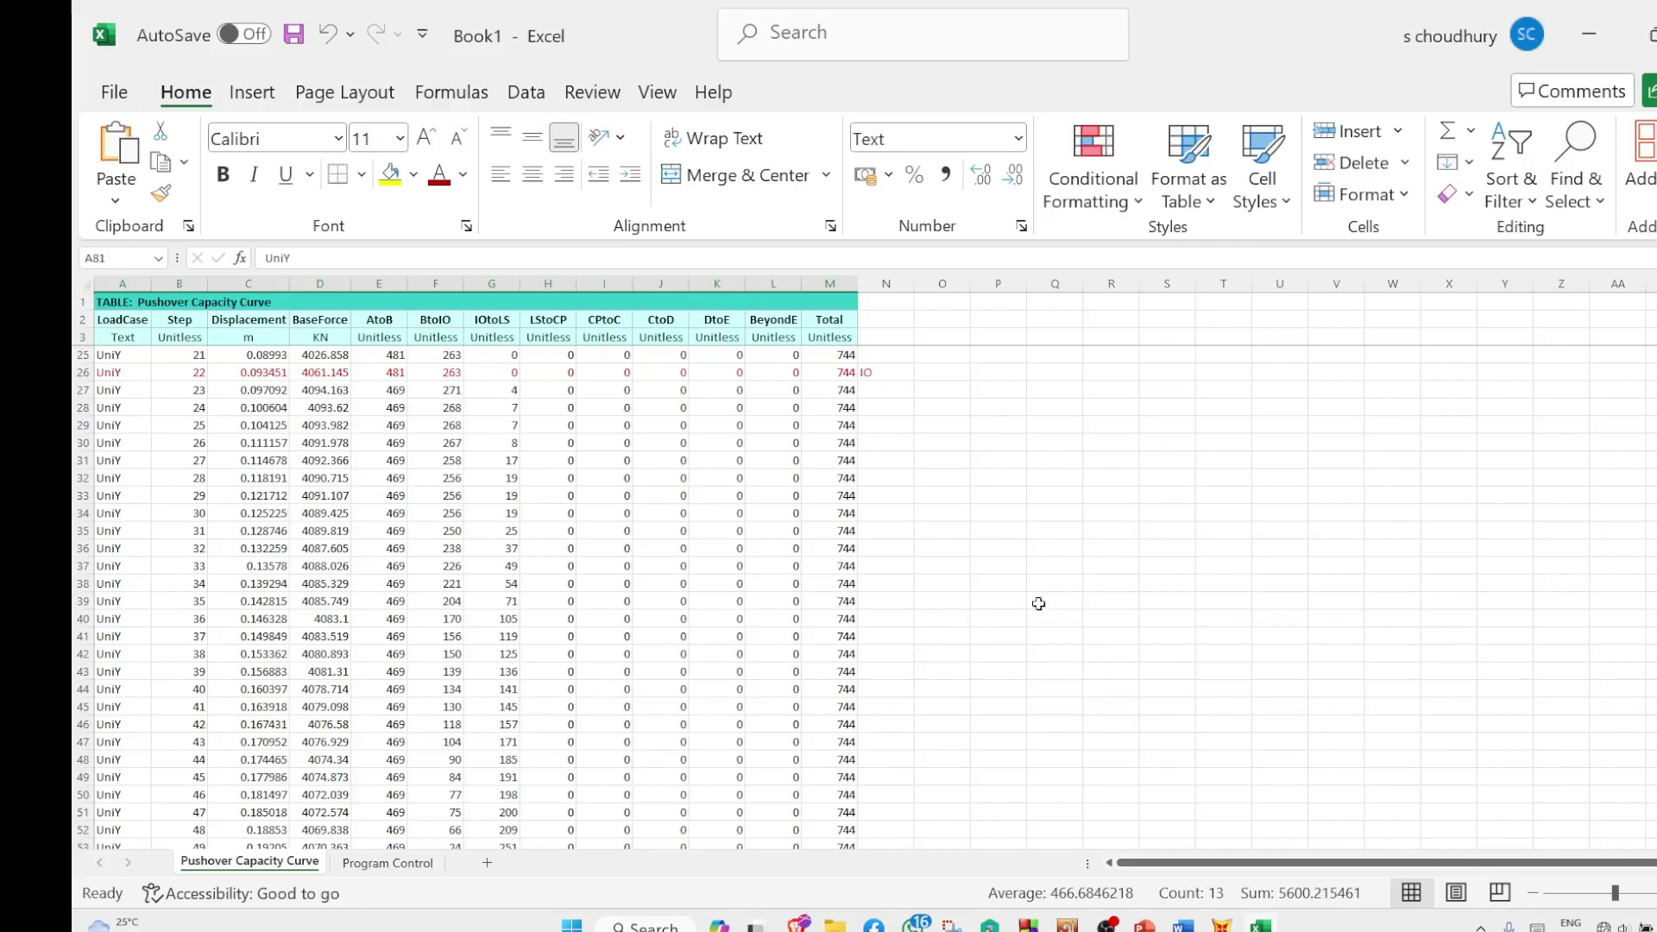
Minimize the workbook to return to SAP2000 and close the Pushover Capacity Curve table
left_click(1589, 35)
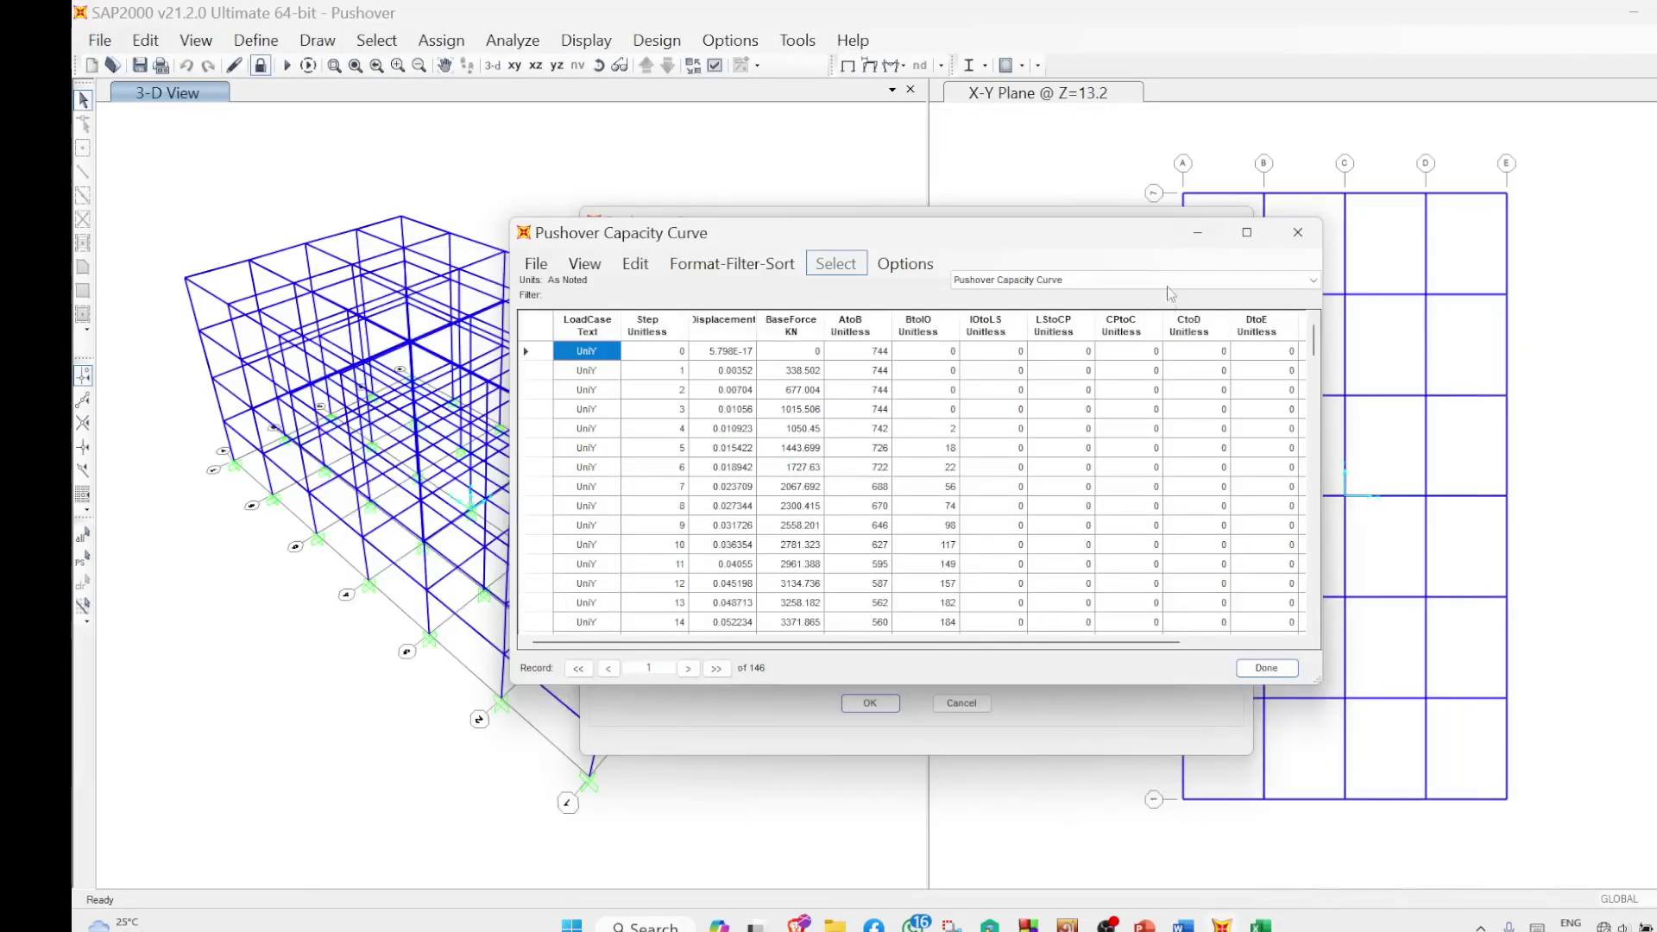
left_click(1267, 669)
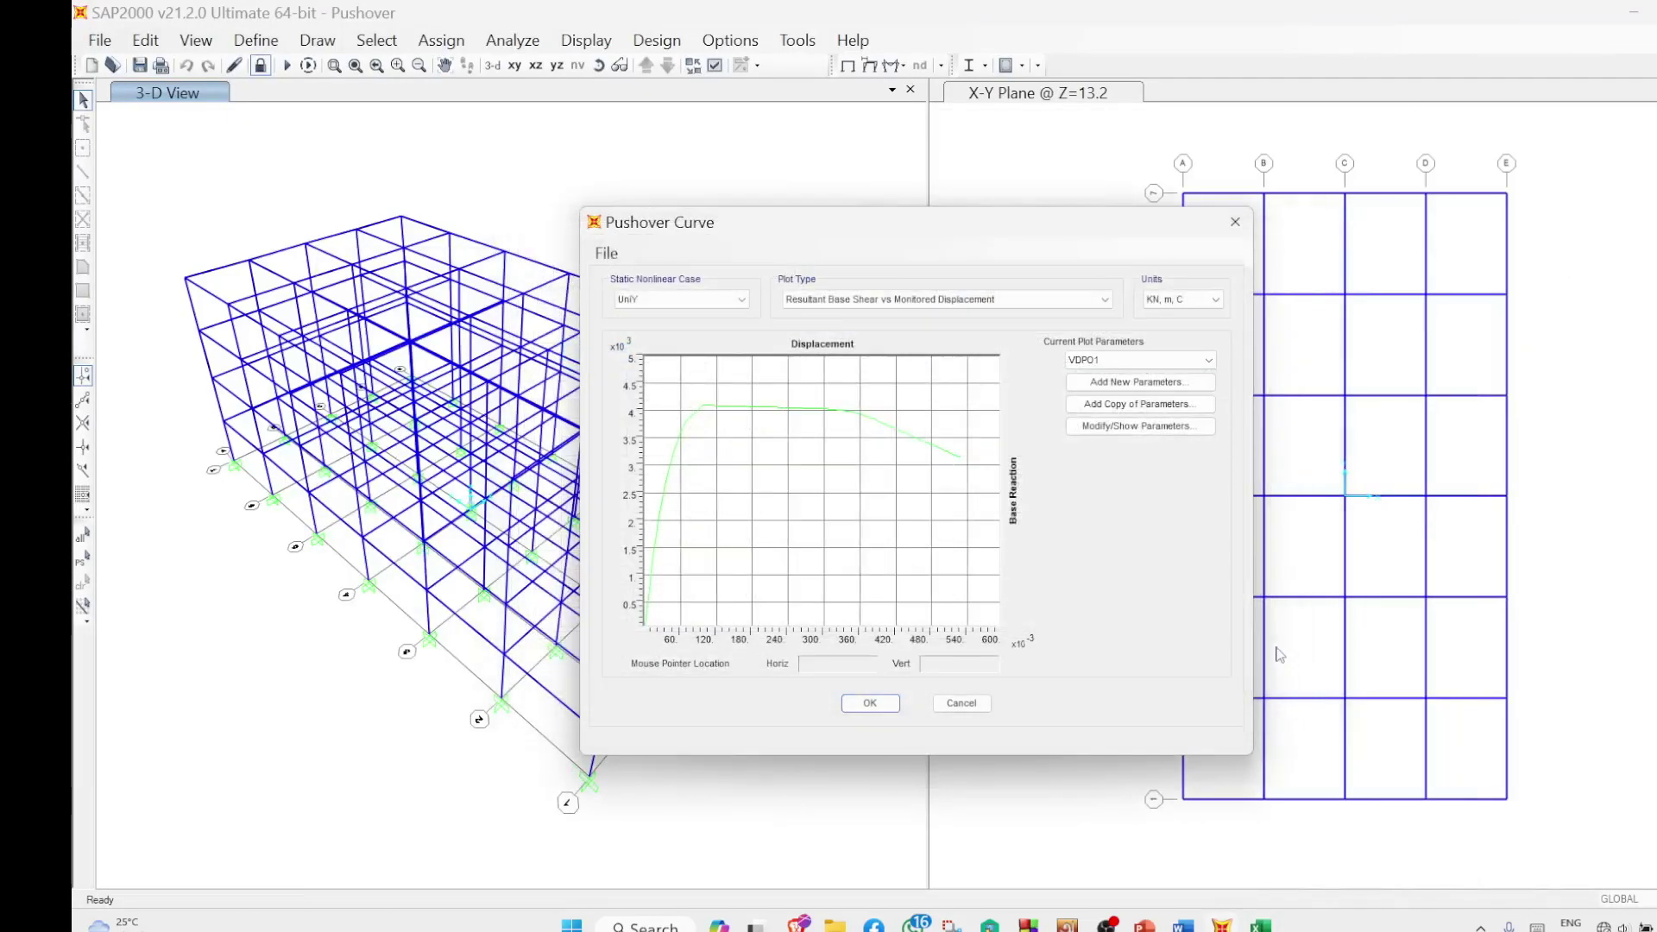